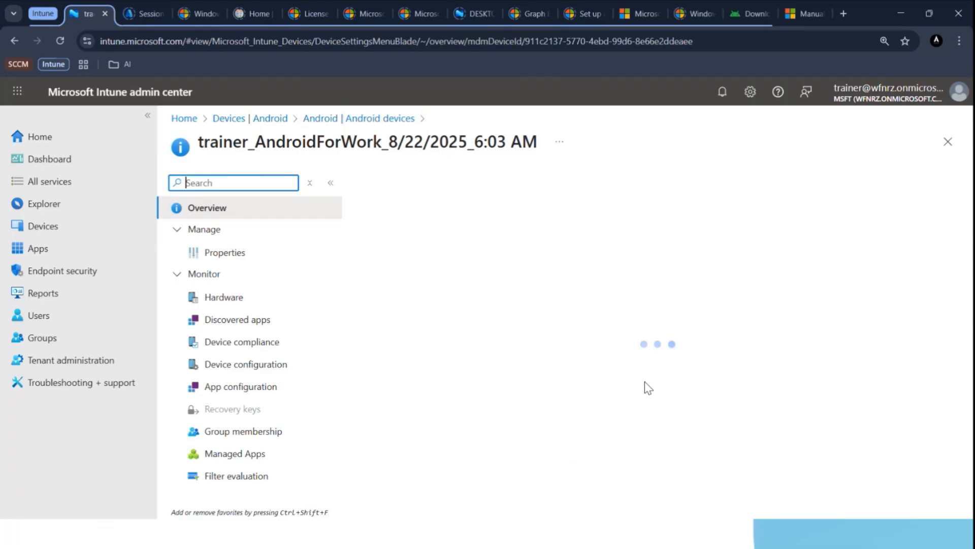
View the extra remote actions available for the Android device, then close the list.
left_click(884, 184)
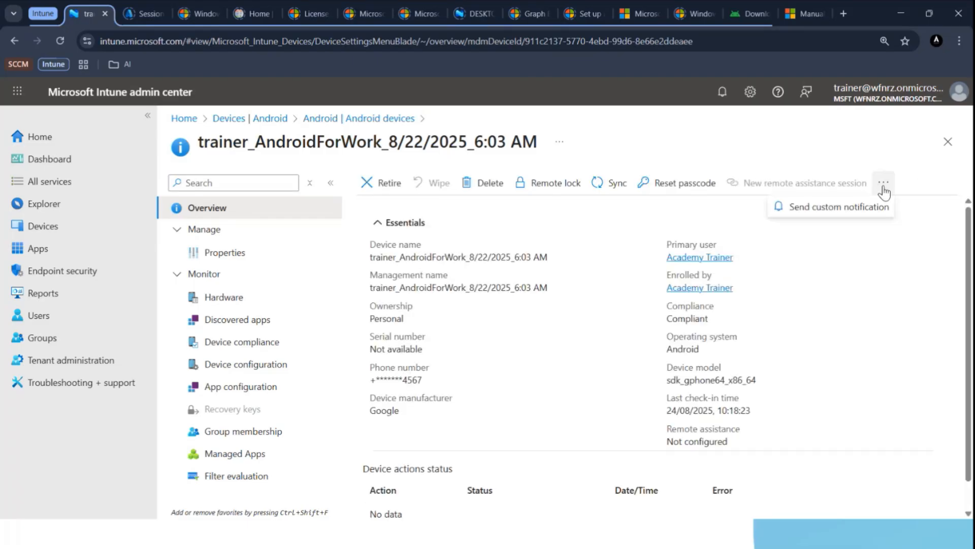
left_click(806, 310)
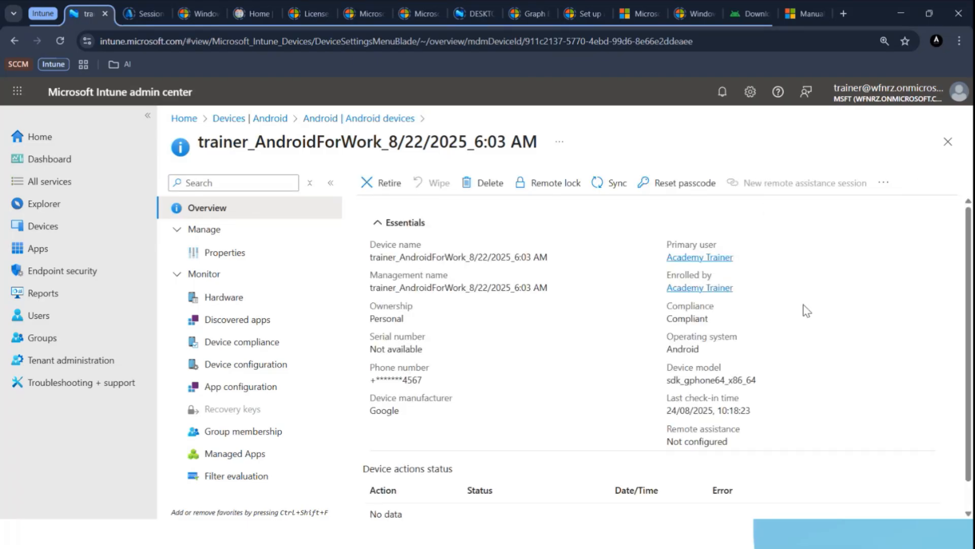
Go to the Windows devices list and open the CLIENT1 device.
left_click(57, 226)
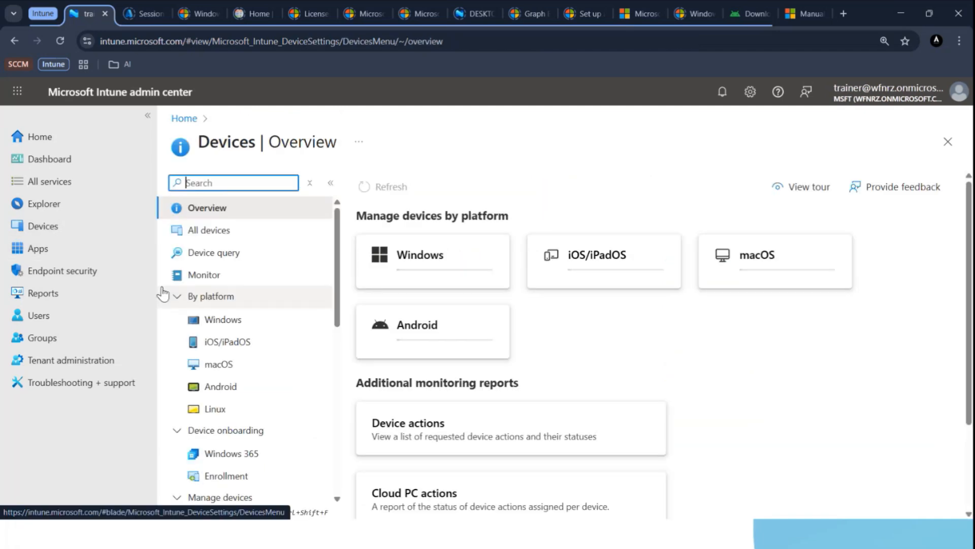
left_click(219, 319)
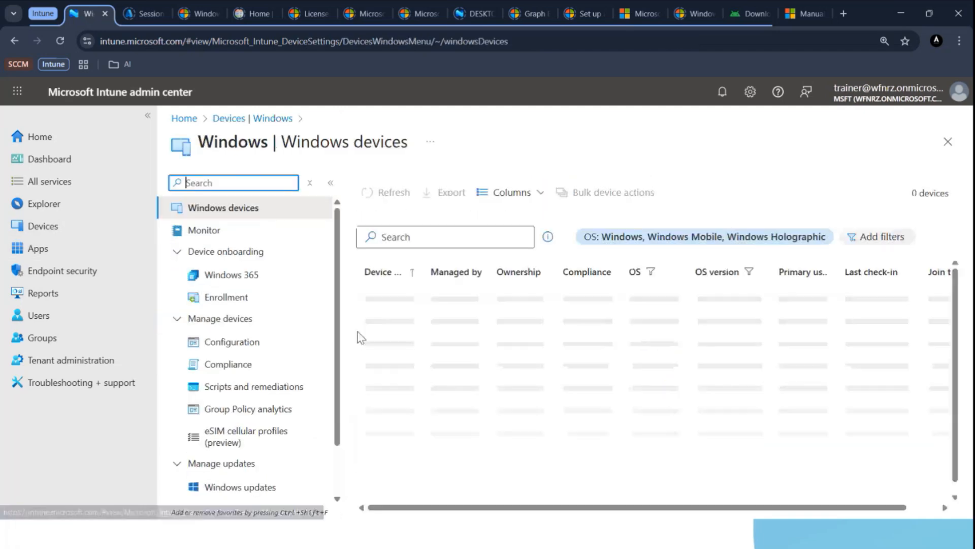
left_click(381, 298)
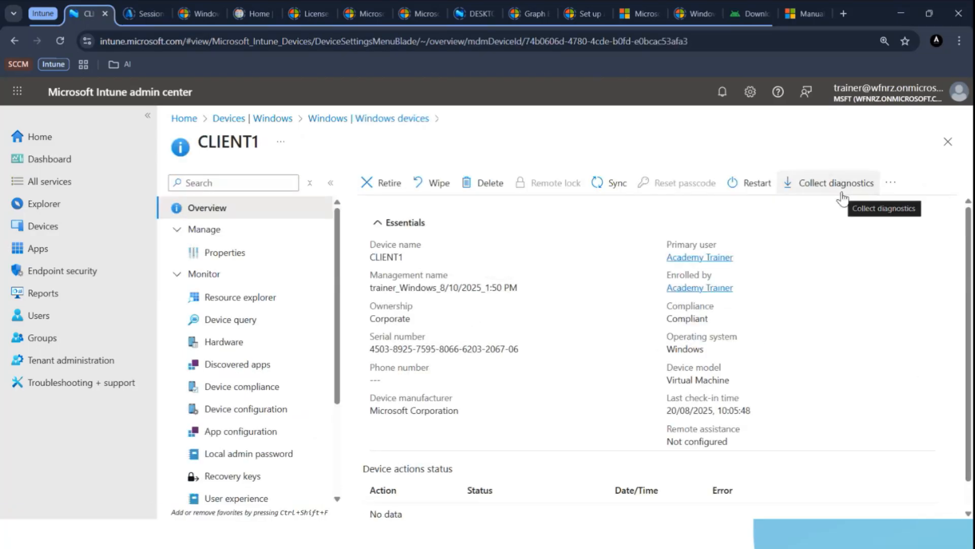
Review CLIENT1's additional remote actions and open the Collect diagnostics prompt for it.
left_click(891, 183)
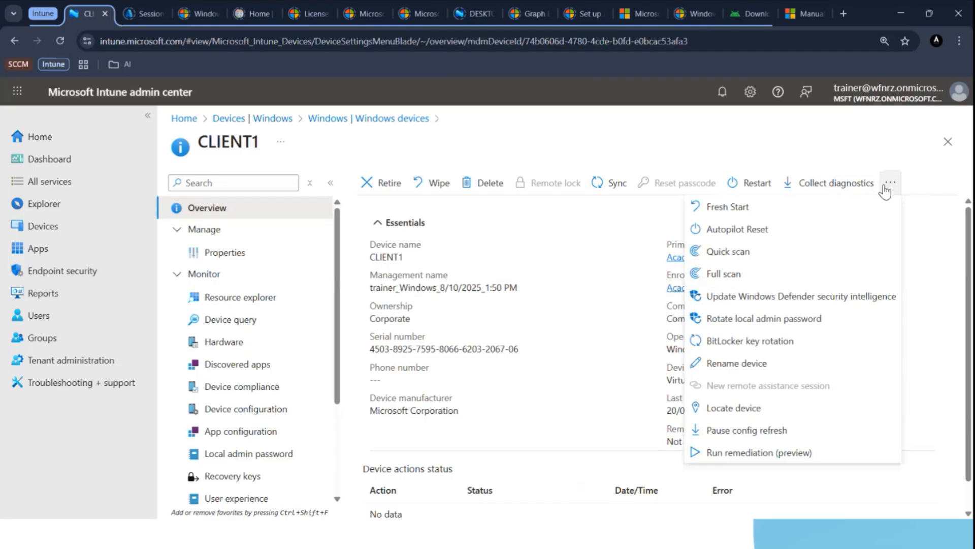
left_click(846, 157)
left_click(837, 184)
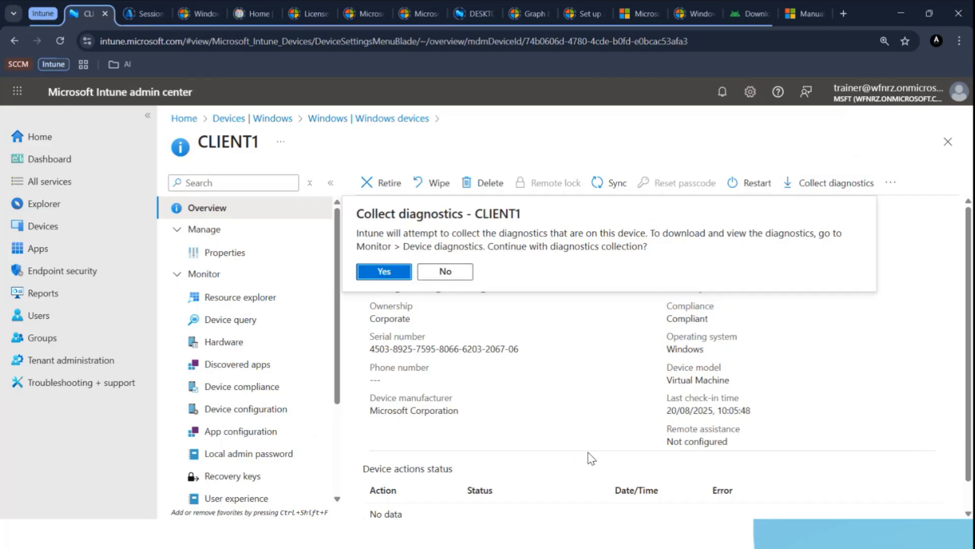
key("super")
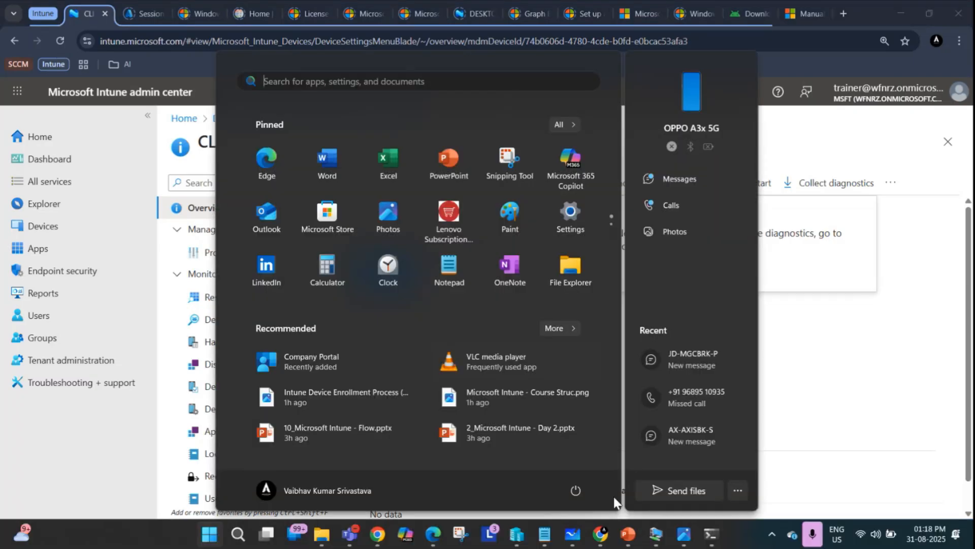
Switch to the Command Prompt and select the mdmdiagnosticstool.exe -area DeviceEnrollment -cab c:\temp\MDMDiag.cab command.
left_click(711, 533)
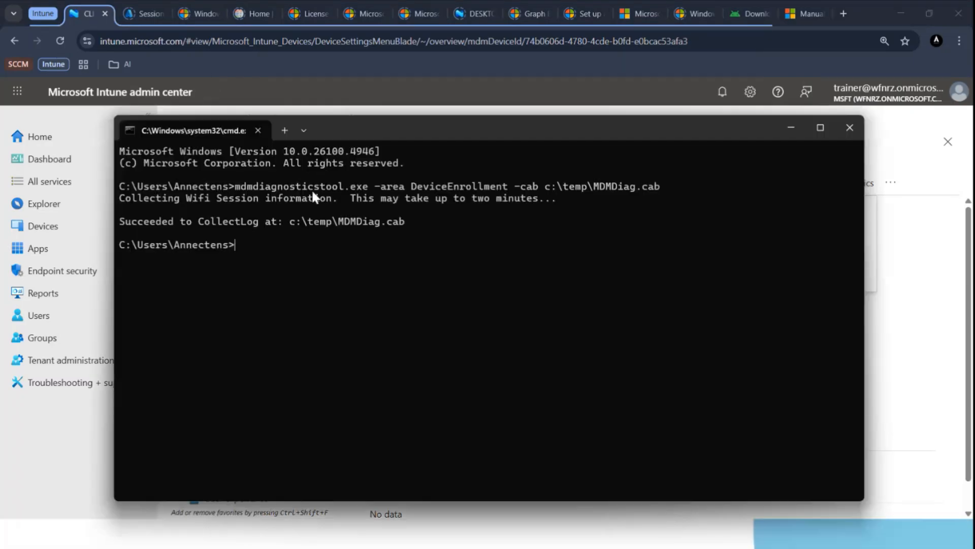
left_click_drag(234, 186, 661, 187)
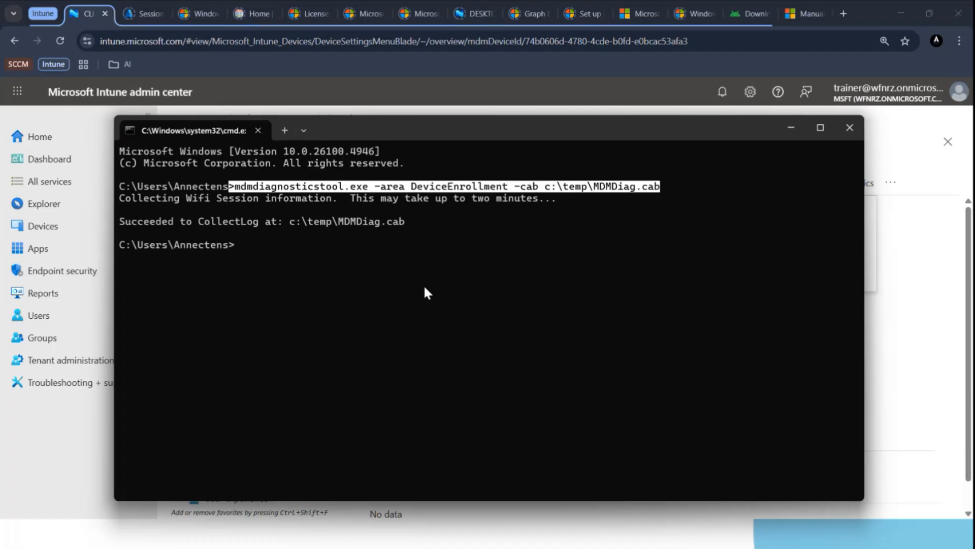
Open Settings on the host and browse Accounts toward Access work or school.
key("super")
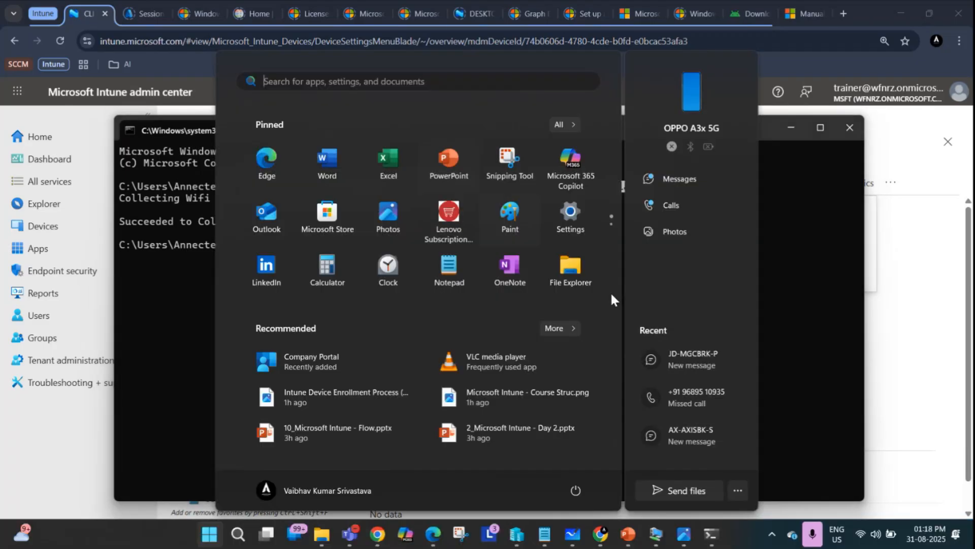
right_click(213, 539)
left_click(192, 233)
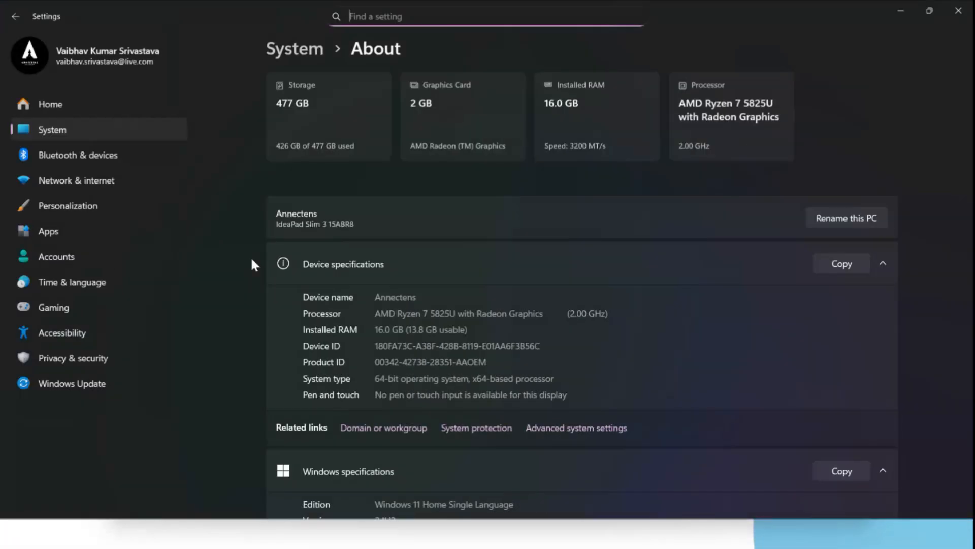
left_click(56, 257)
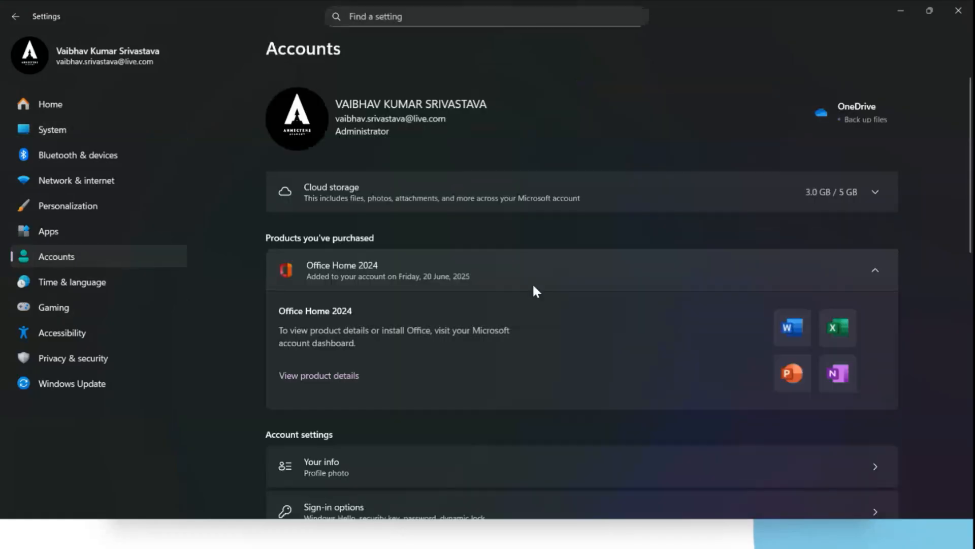
scroll(534, 289, "down", 10)
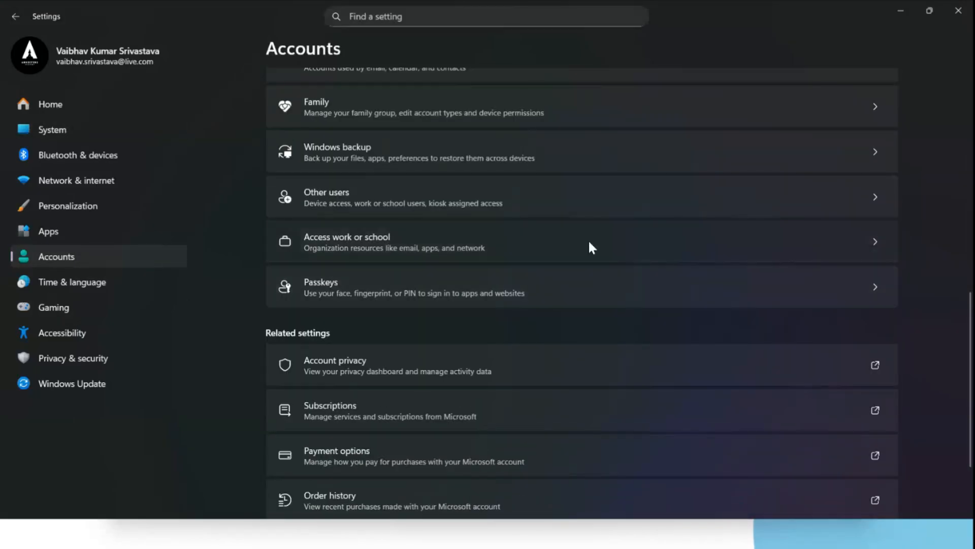
left_click(591, 247)
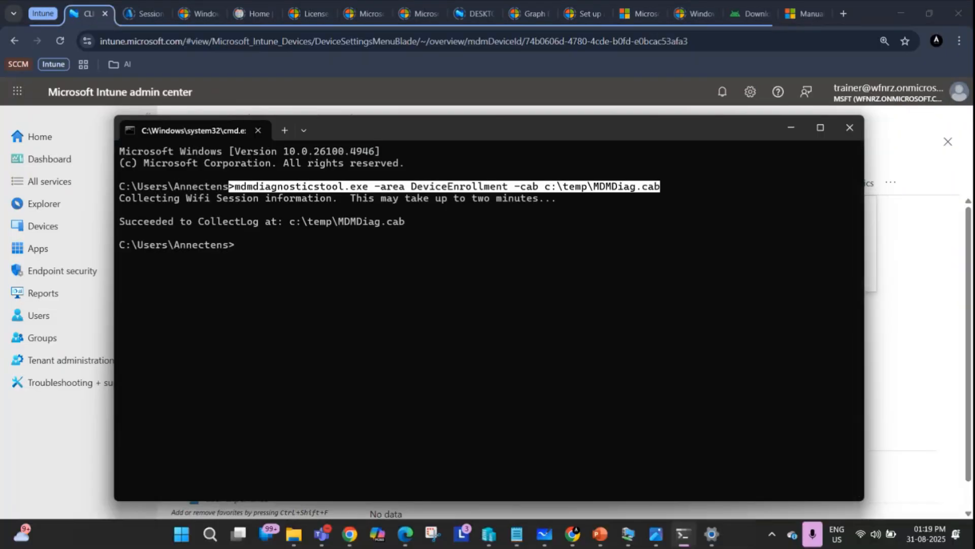
Switch to the HYD-CLIENT2 virtual machine, restore its window, and sign in with the Administrator password.
key("super")
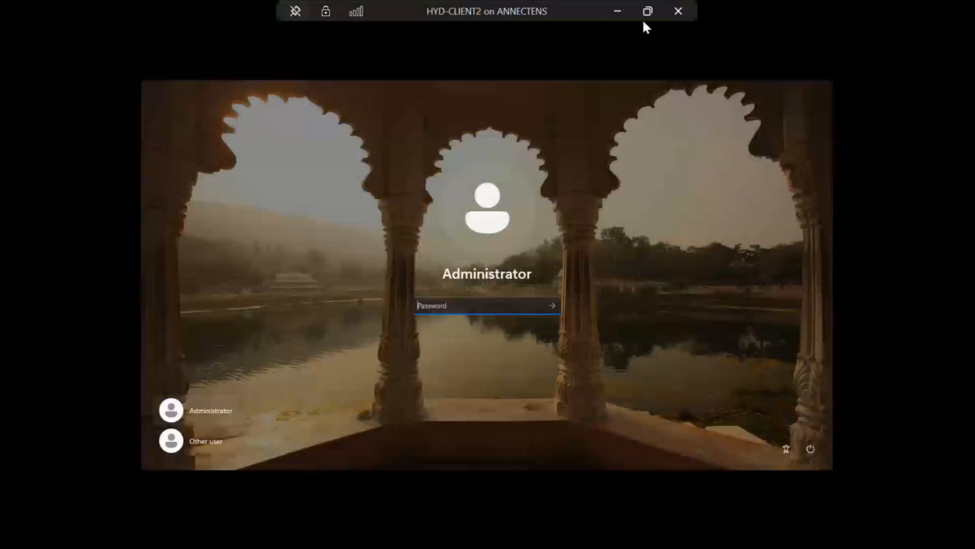
left_click(645, 10)
left_click(435, 276)
type("••••••••")
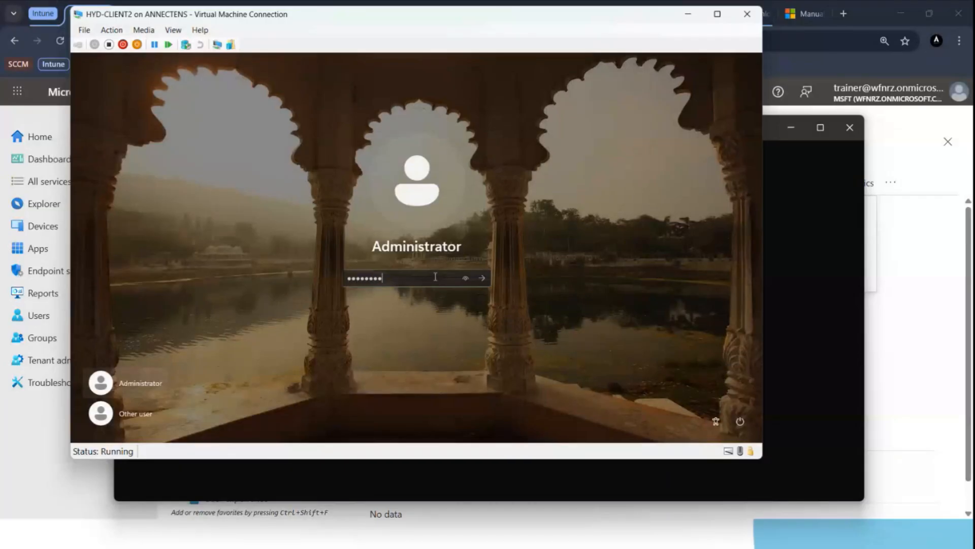
key("Return")
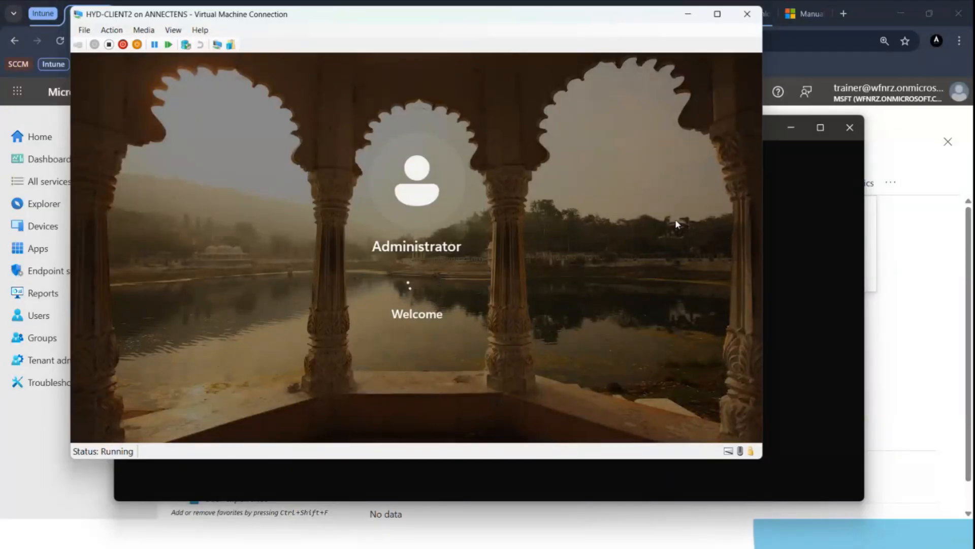
key("XF86AudioMicMute")
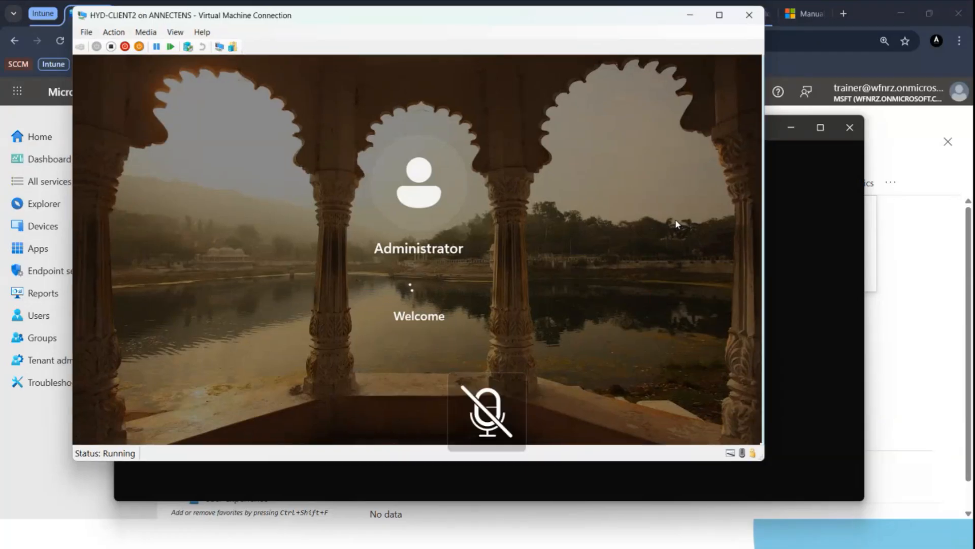
key("XF86AudioMicMute")
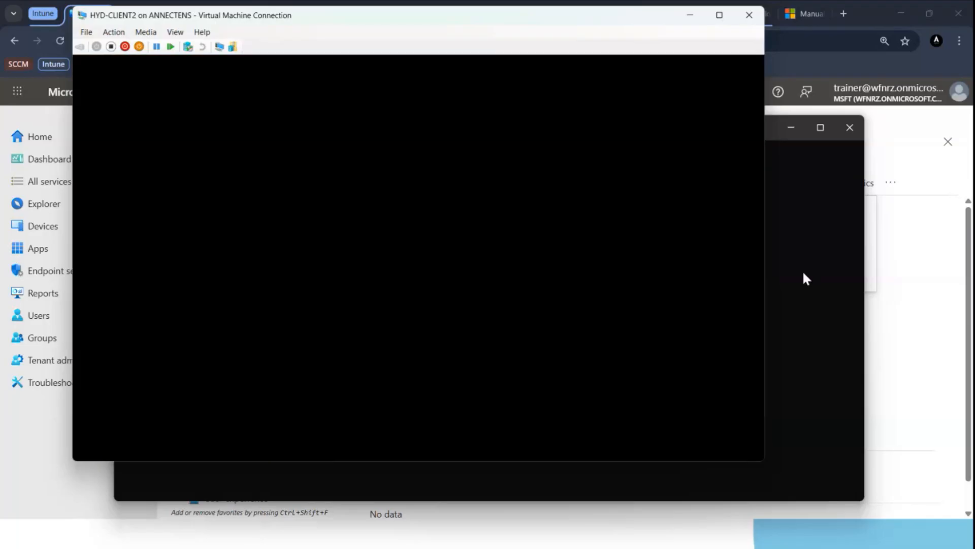
Copy the mdmdiagnosticstool command from the Command Prompt.
left_click(804, 274)
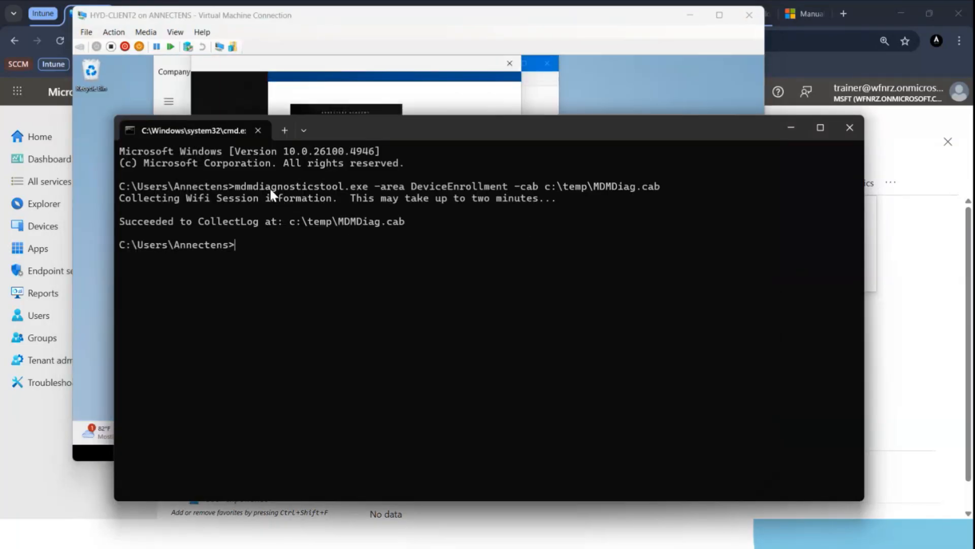
left_click_drag(241, 185, 663, 188)
key("ctrl+c")
right_click(663, 187)
Switch to Microsoft Teams and send the copied command in the meeting chat.
mouse_move(675, 541)
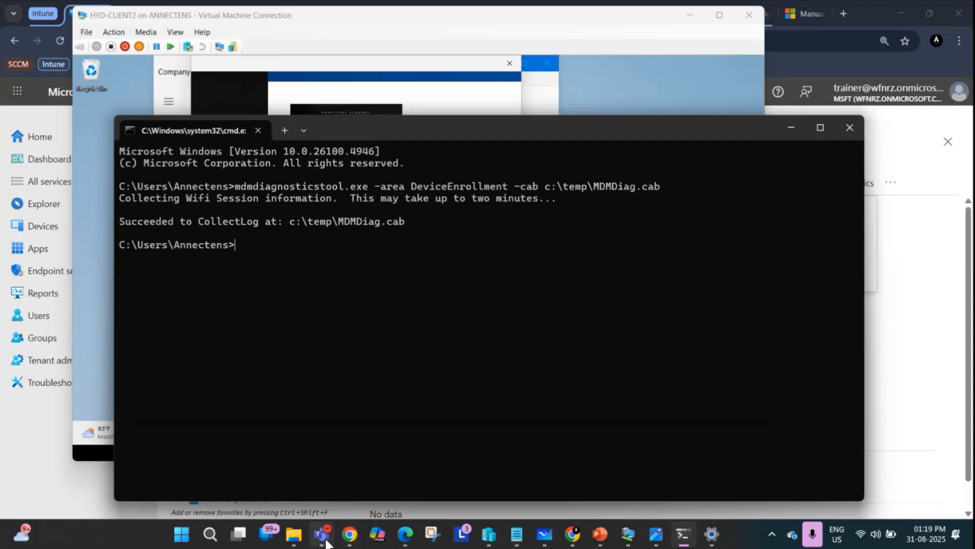
mouse_move(323, 548)
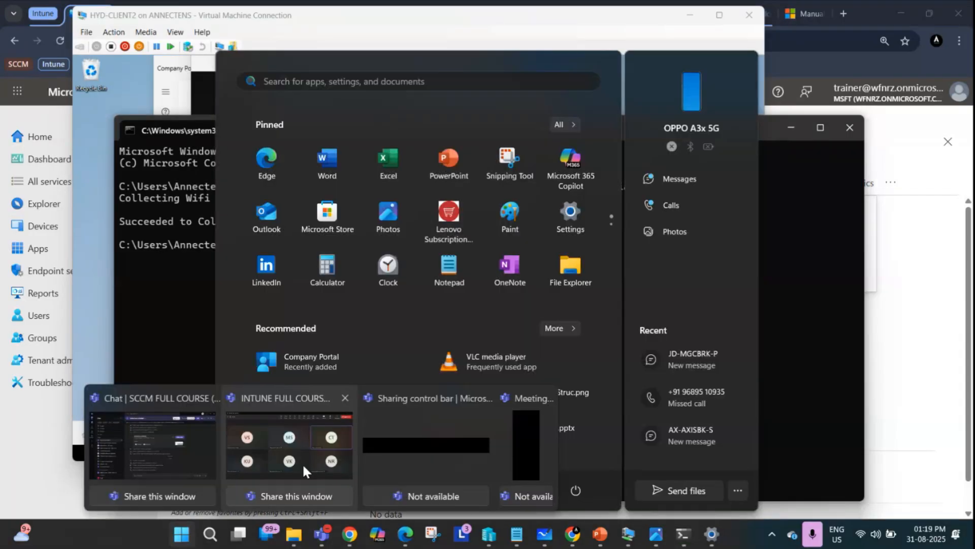
left_click(303, 462)
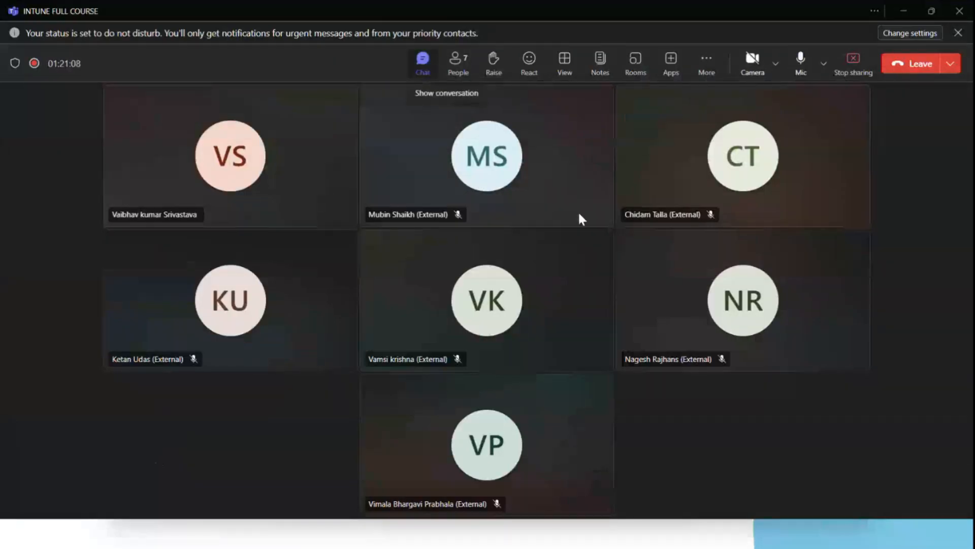
key("ctrl+v")
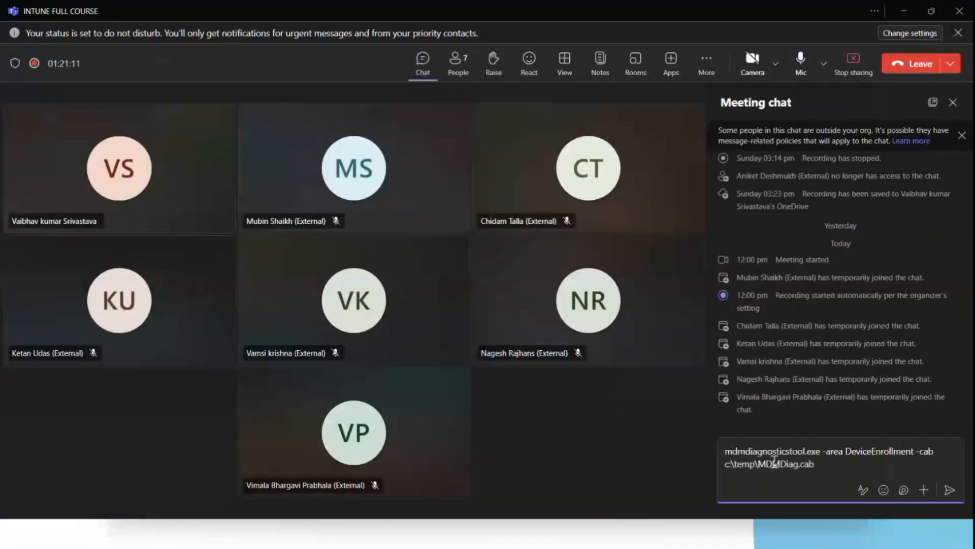
key("Return")
Return to the HYD-CLIENT2 virtual machine and maximize its window.
left_click(632, 542)
key("super")
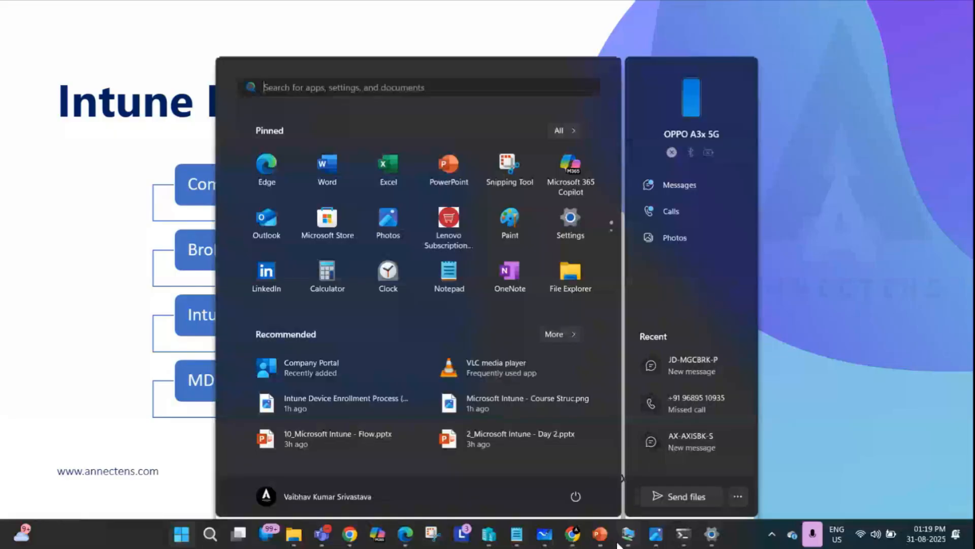
mouse_move(628, 534)
left_click(643, 458)
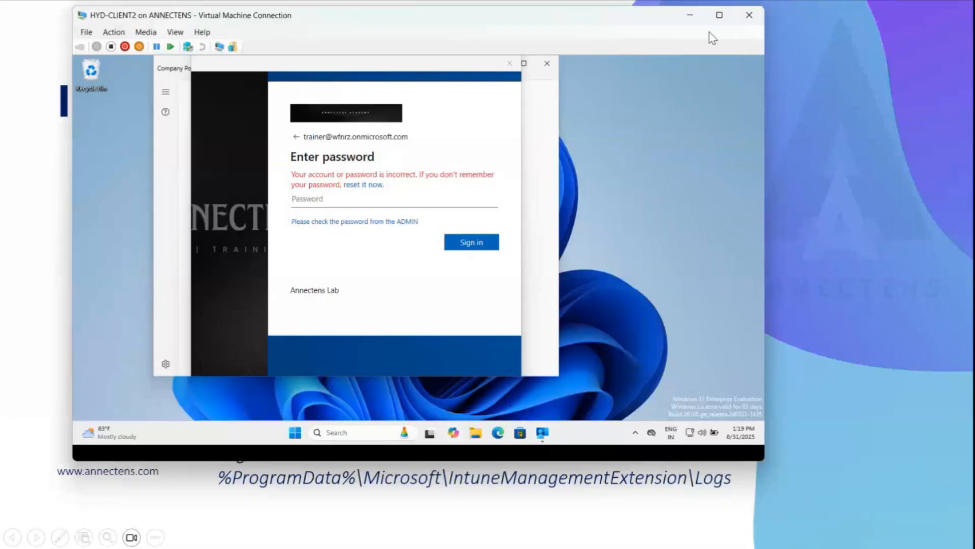
left_click(719, 15)
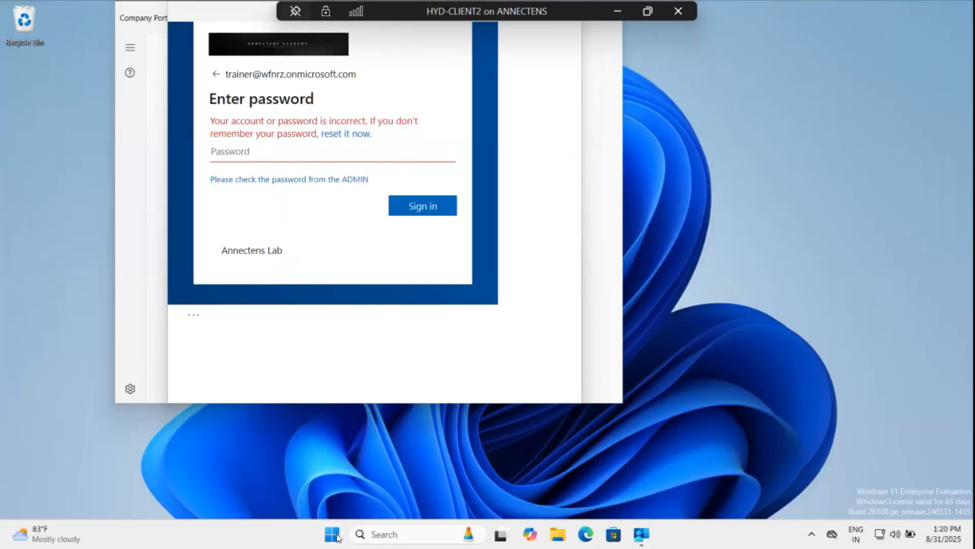
Open Settings inside the virtual machine and go to Accounts > Access work or school.
right_click(337, 537)
left_click(317, 237)
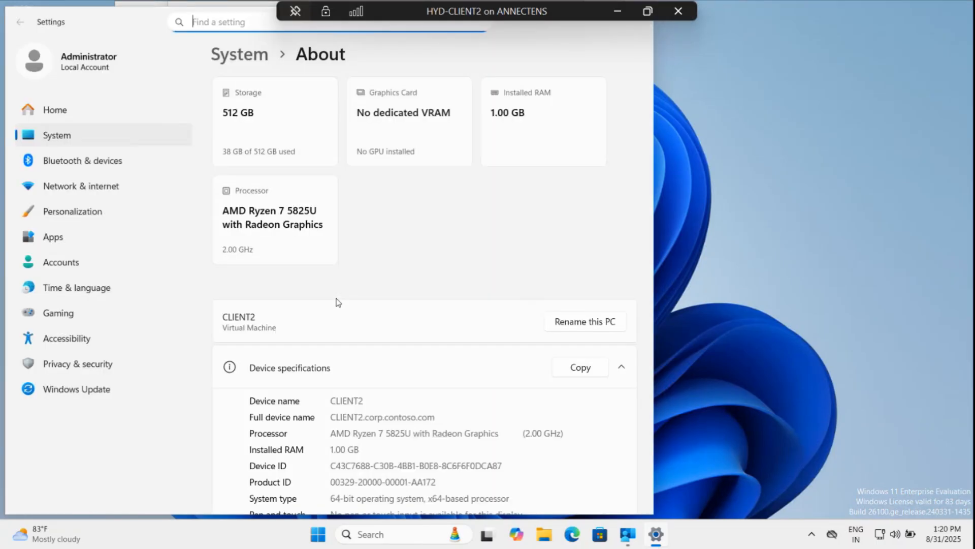
left_click(56, 268)
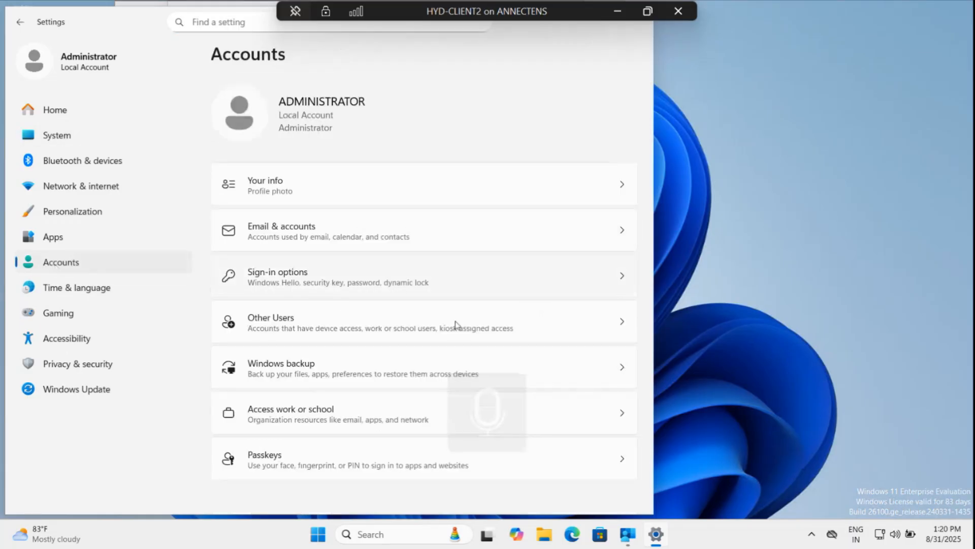
left_click(432, 419)
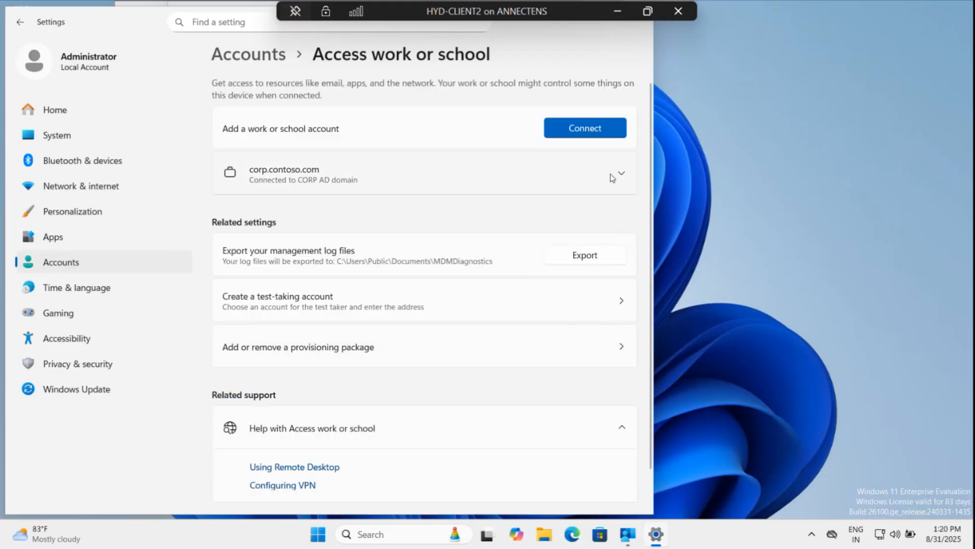
Open the Managed by MSFT info for the corp.contoso.com connection and create an advanced diagnostic report.
left_click(612, 177)
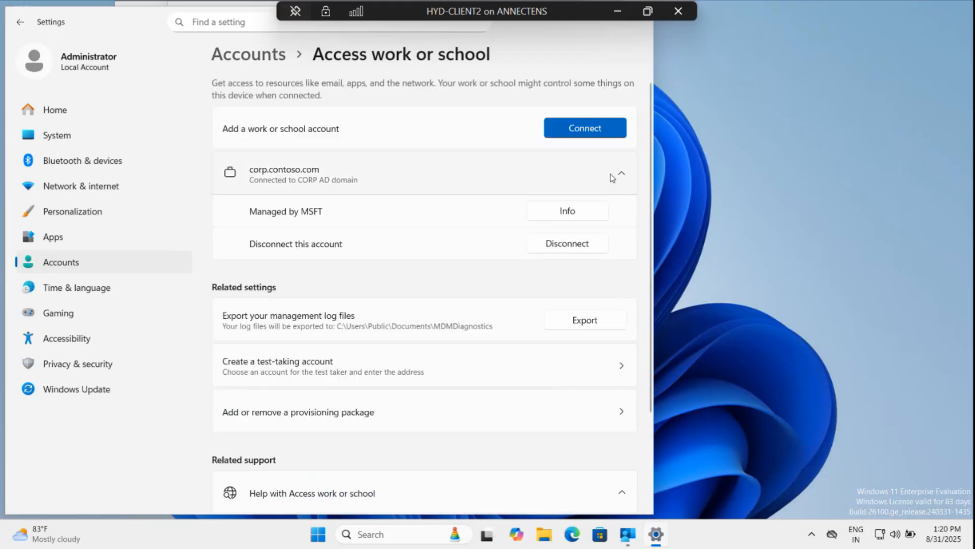
left_click(567, 211)
scroll(498, 359, "down", 4)
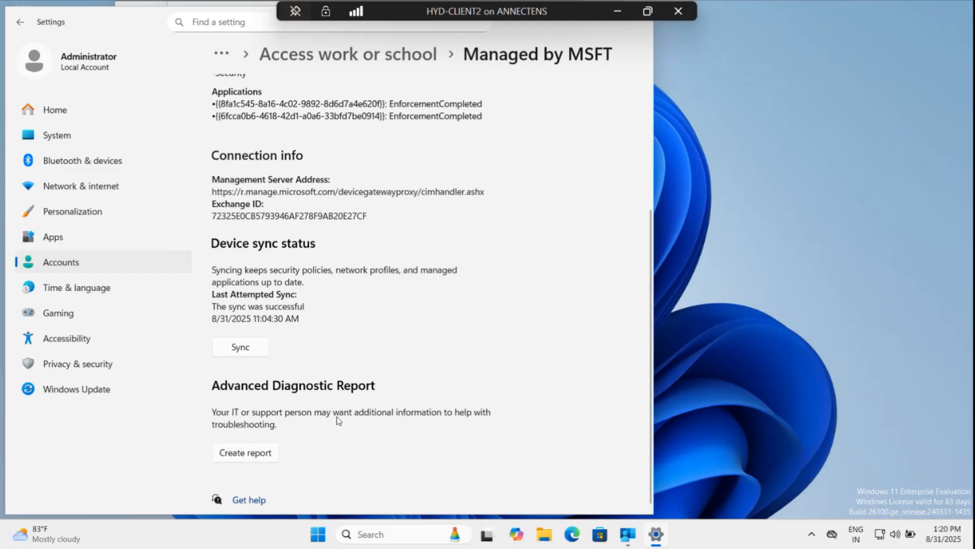
left_click(249, 459)
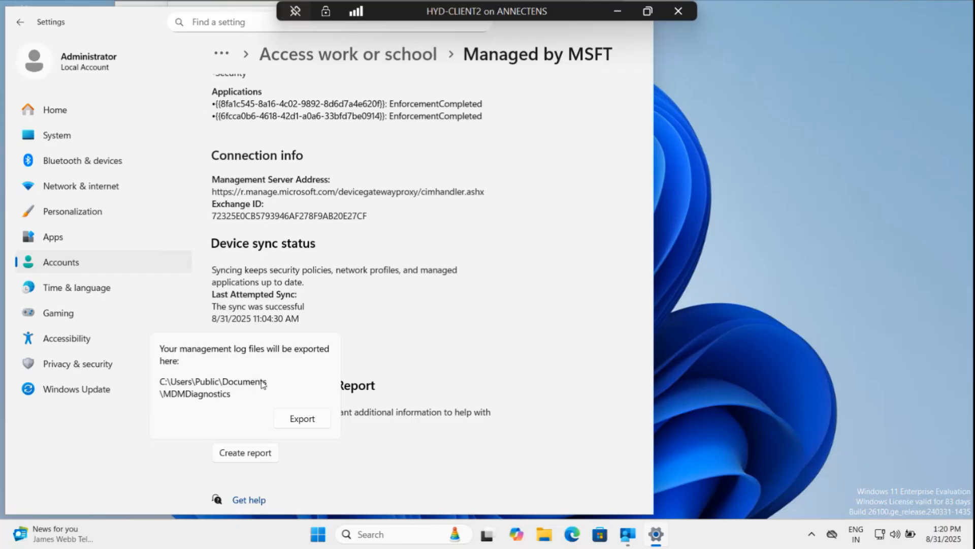
Launch Event Viewer with the Run command eventvwr, maximize its window and widen the console tree.
key("super+r")
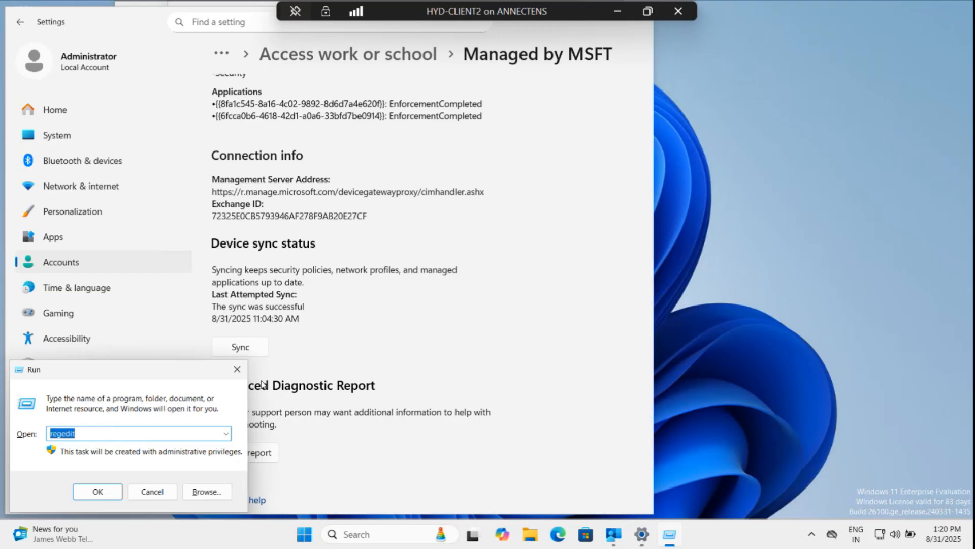
type("eve")
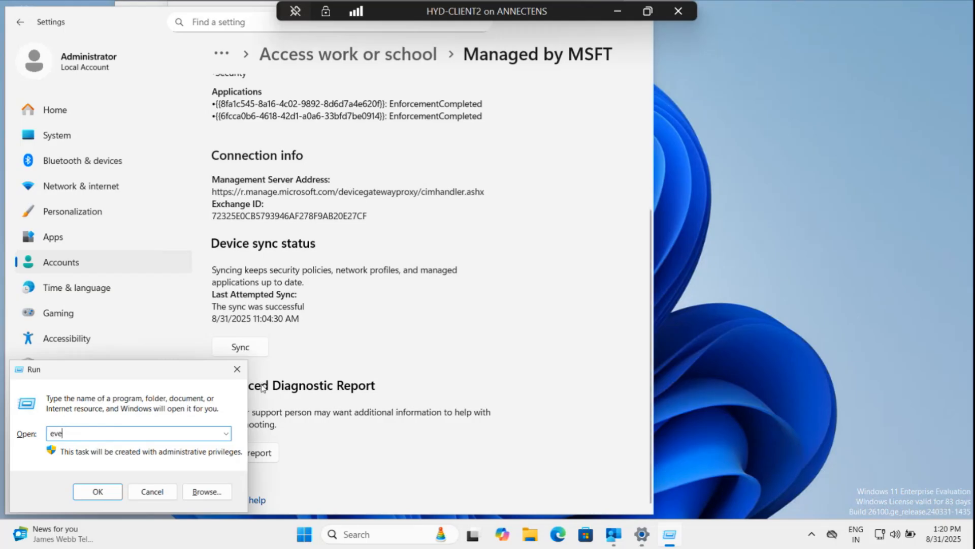
type("ntvwr")
key("Return")
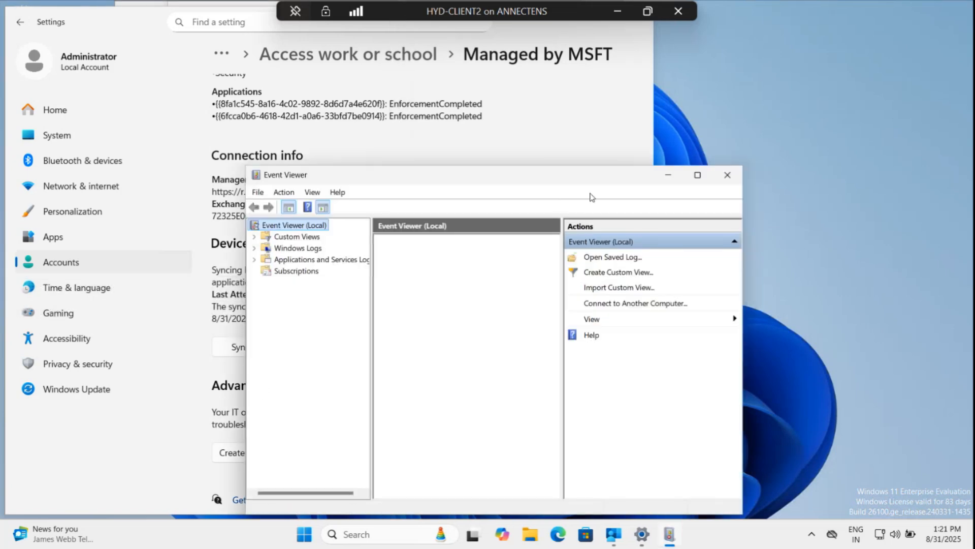
double_click(625, 179)
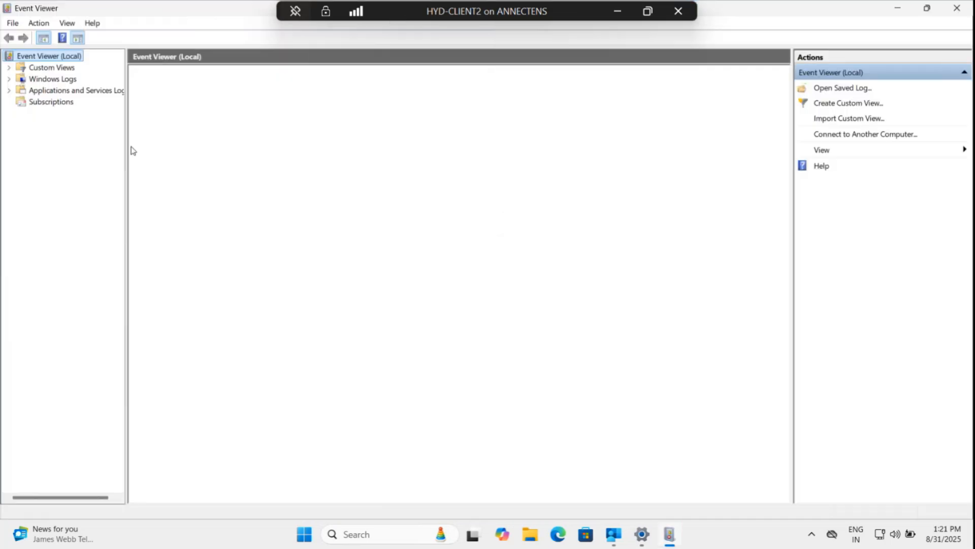
left_click_drag(127, 149, 214, 148)
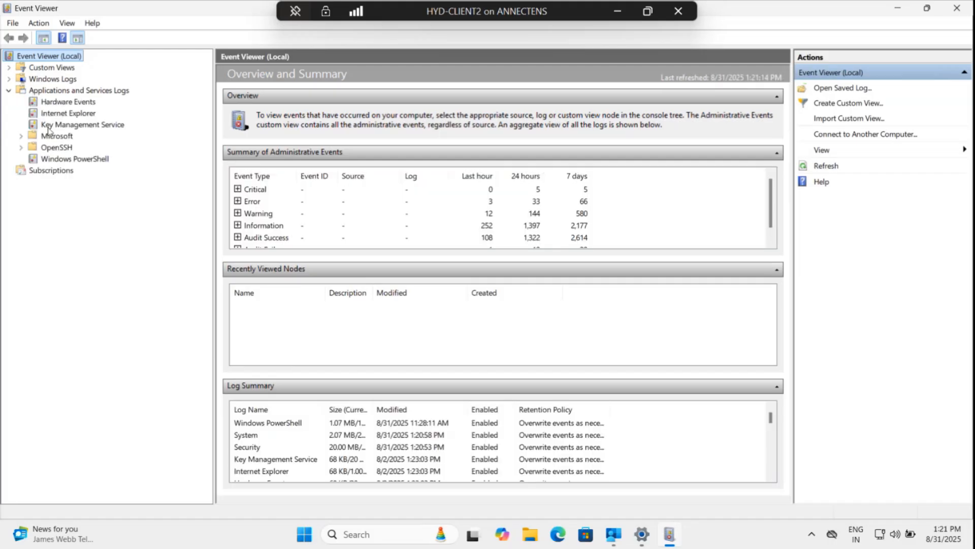
Expand Applications and Services Logs > Microsoft > Windows > DeviceManagement-Enterprise-Diagnostics-Provider and open its Admin log.
left_click(21, 137)
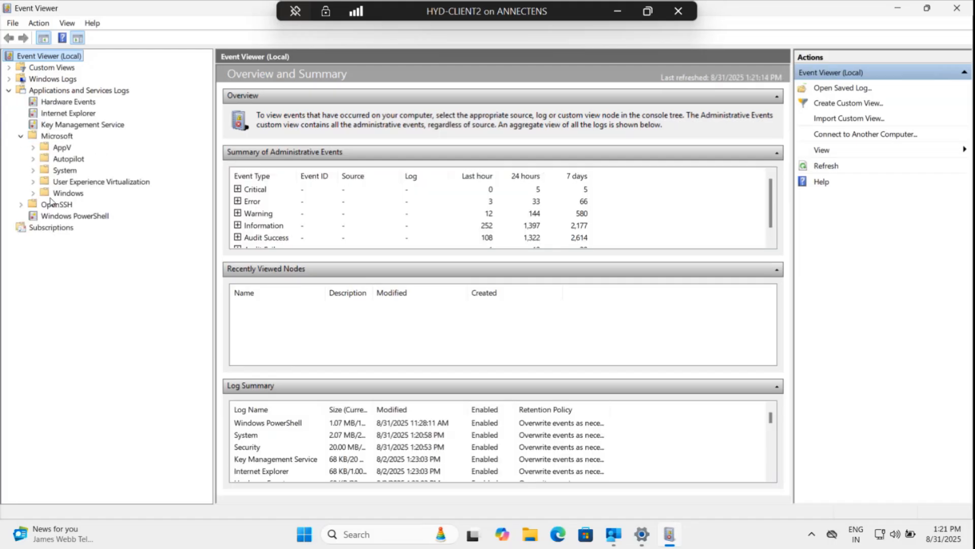
left_click(33, 194)
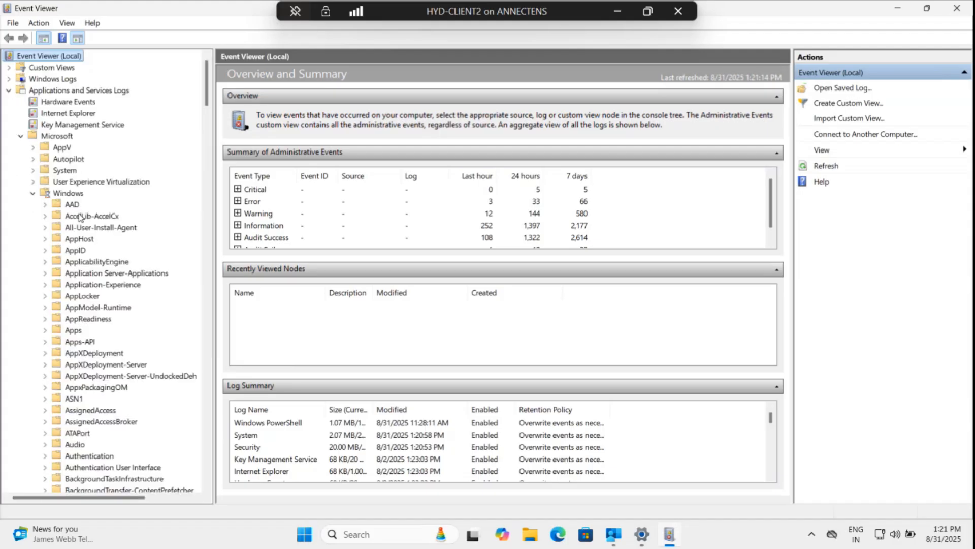
scroll(89, 262, "down", 2)
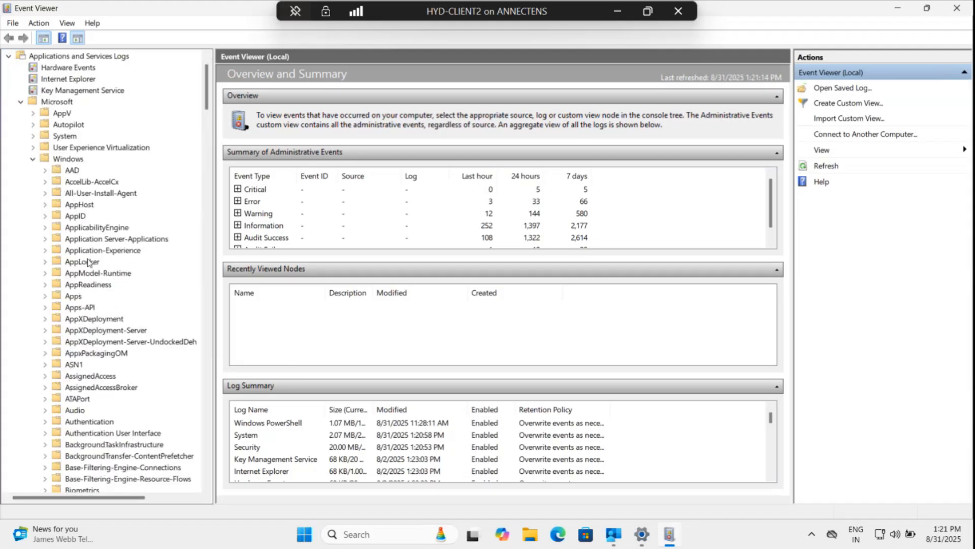
scroll(89, 262, "down", 2)
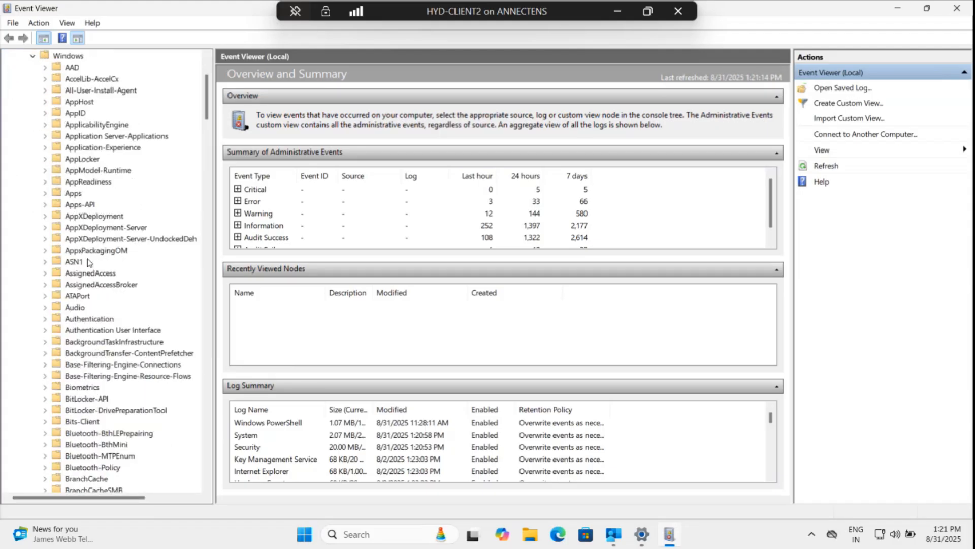
scroll(89, 262, "down", 11)
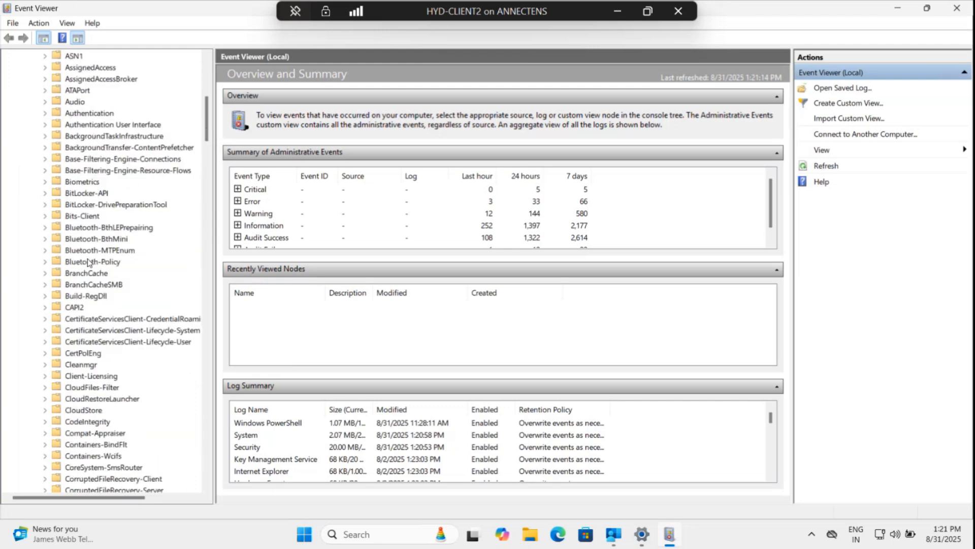
scroll(89, 262, "down", 3)
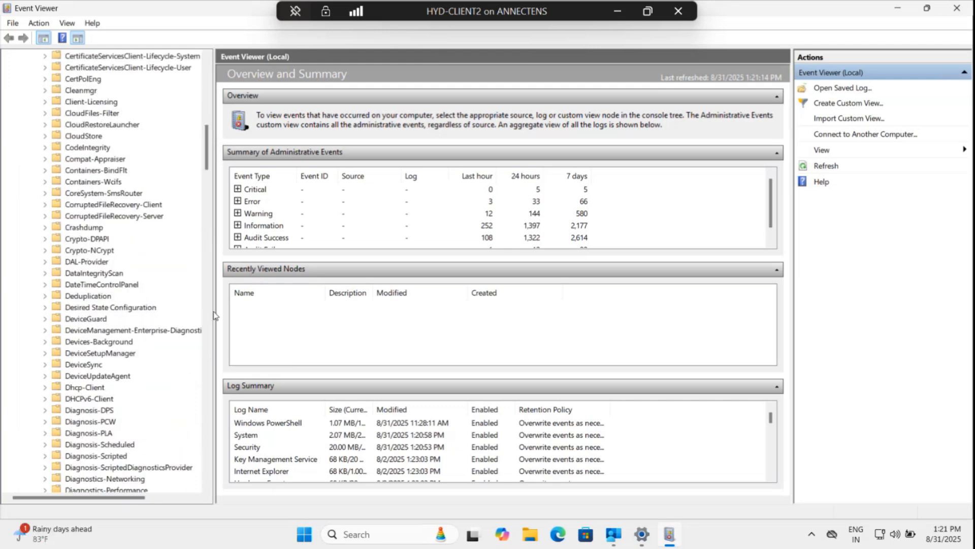
left_click_drag(216, 311, 328, 312)
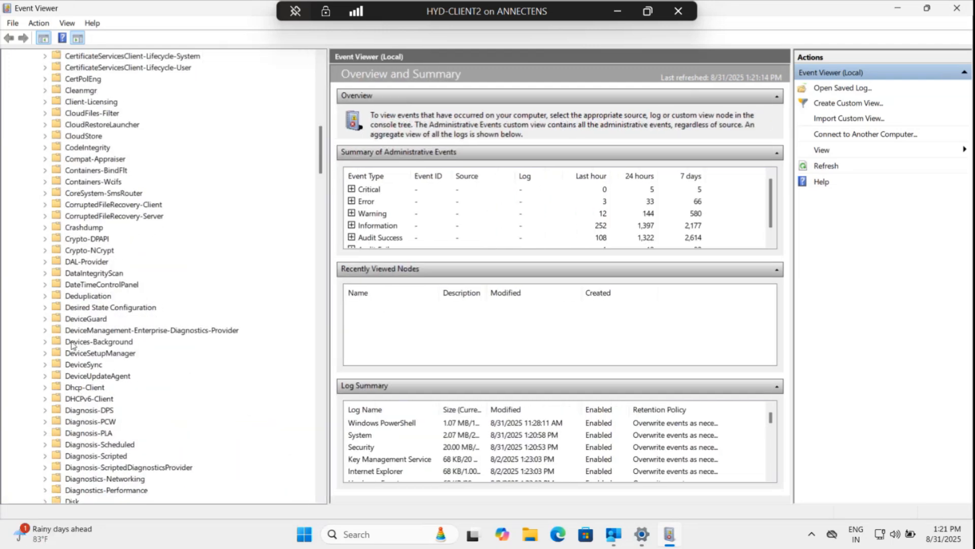
left_click(146, 333)
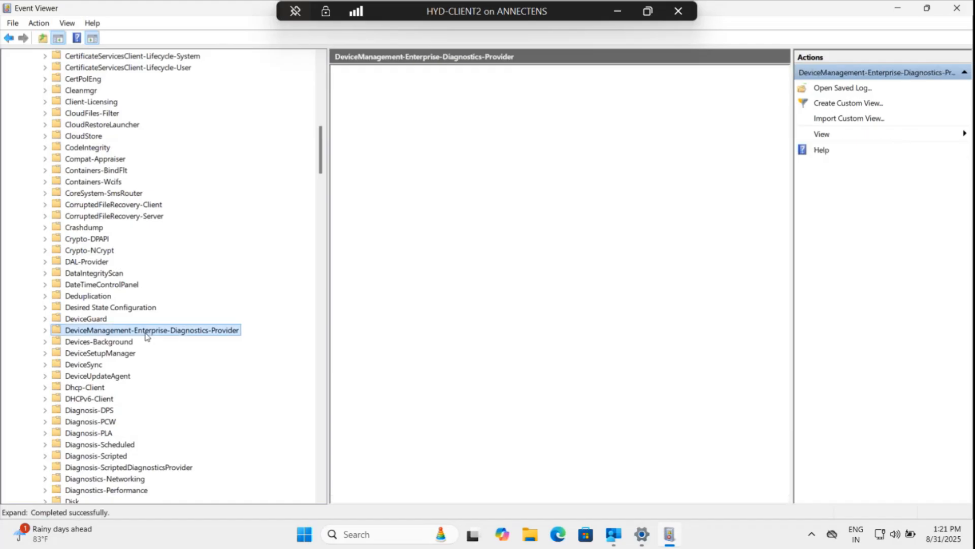
left_click(44, 330)
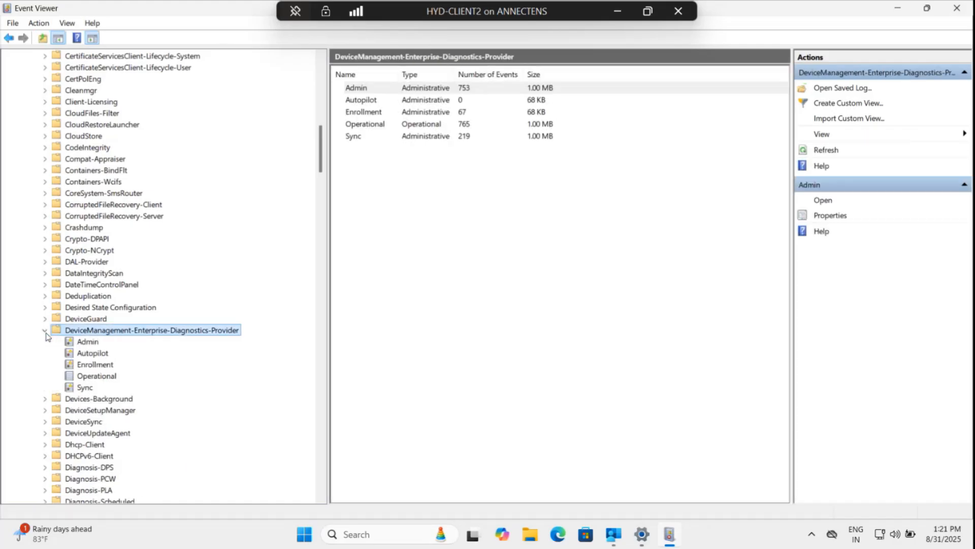
left_click(88, 343)
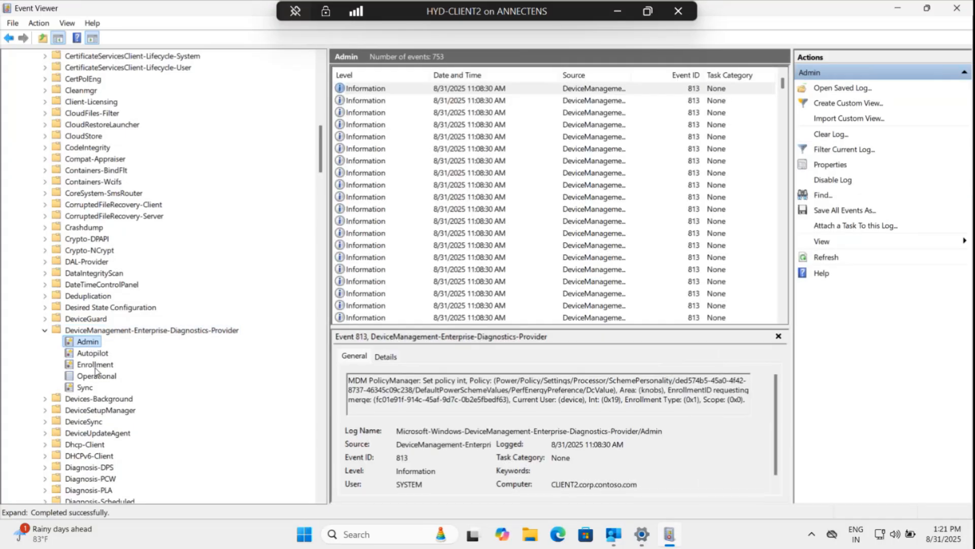
Open the Enrollment log and inspect the details of several enrollment events.
left_click(95, 367)
left_click(359, 124)
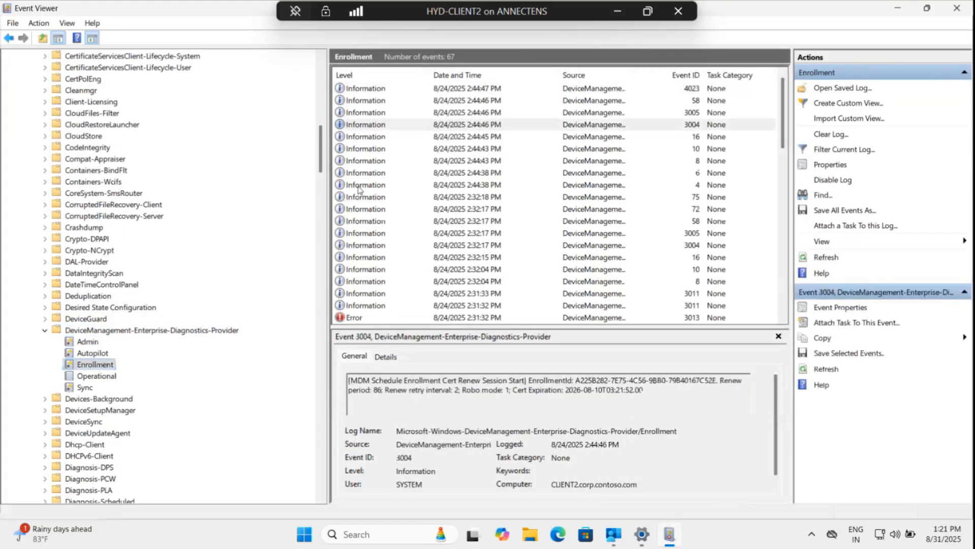
left_click(362, 173)
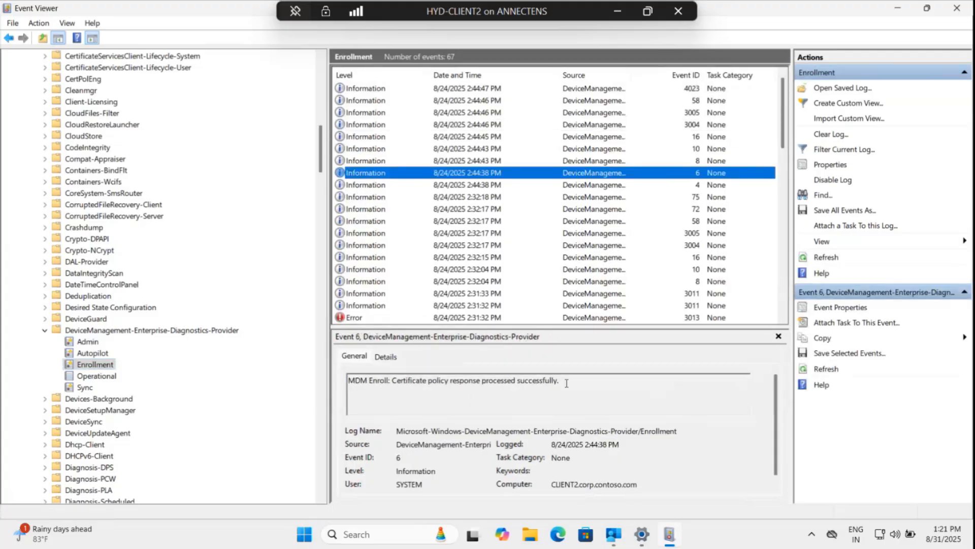
left_click_drag(560, 380, 392, 381)
left_click(371, 209)
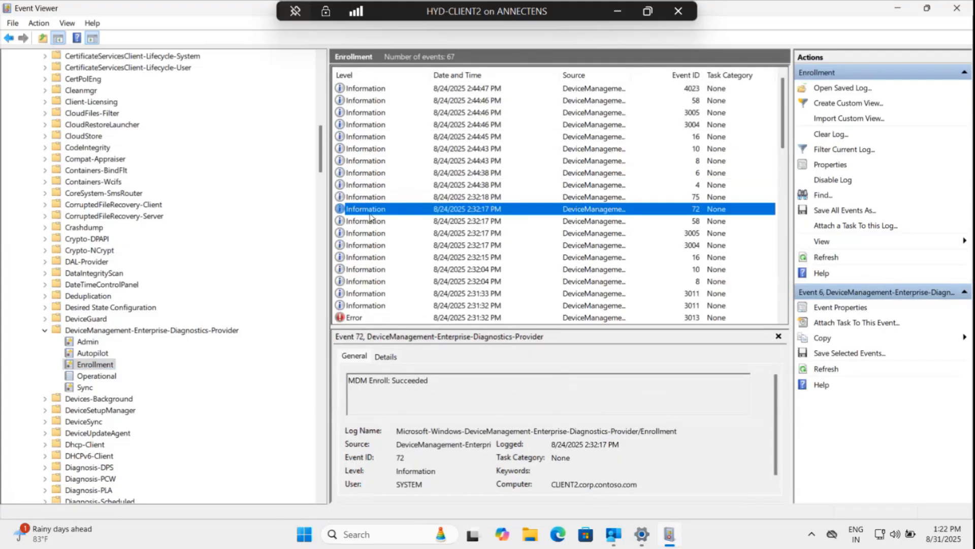
left_click(367, 246)
scroll(366, 249, "down", 1)
left_click(363, 256)
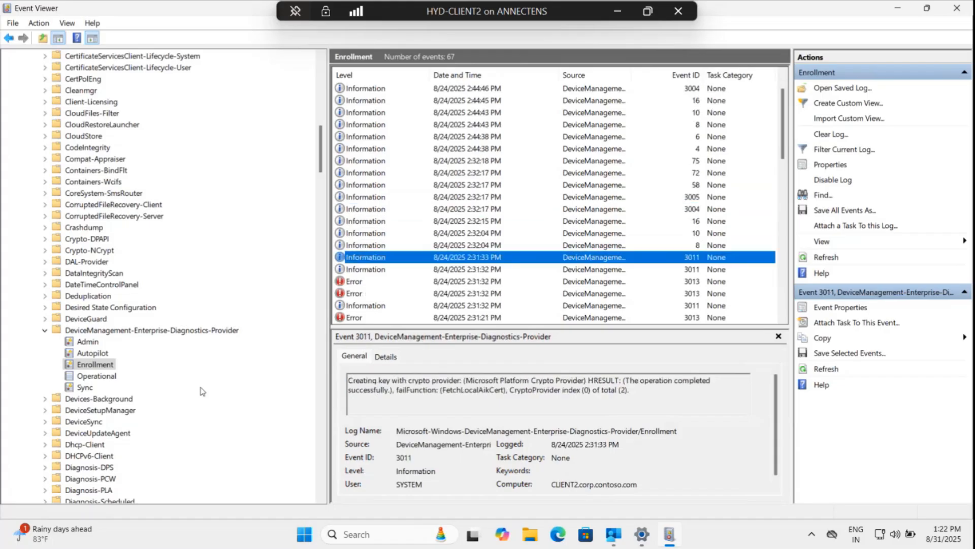
Open the Sync log and review the messages of individual MDM sync session events.
left_click(96, 375)
left_click(85, 387)
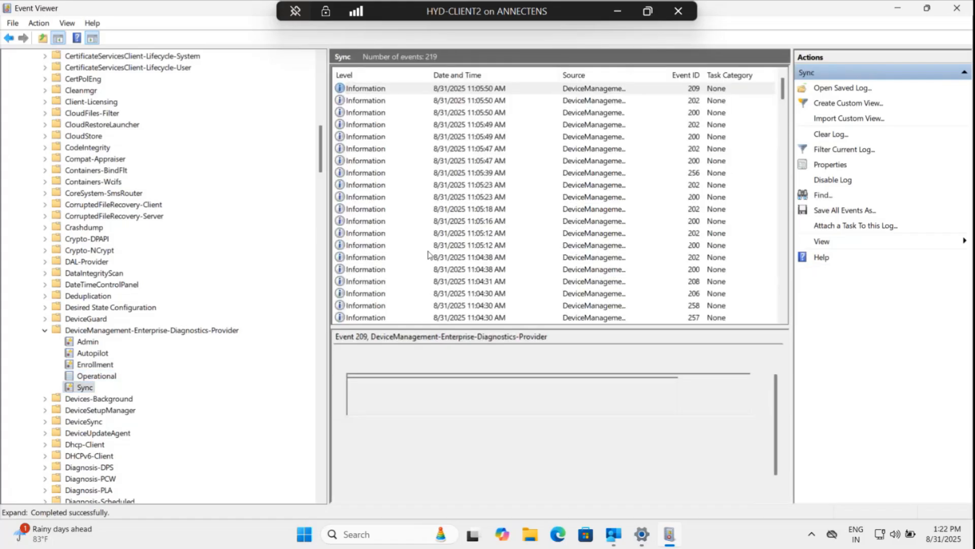
left_click(366, 136)
left_click(367, 173)
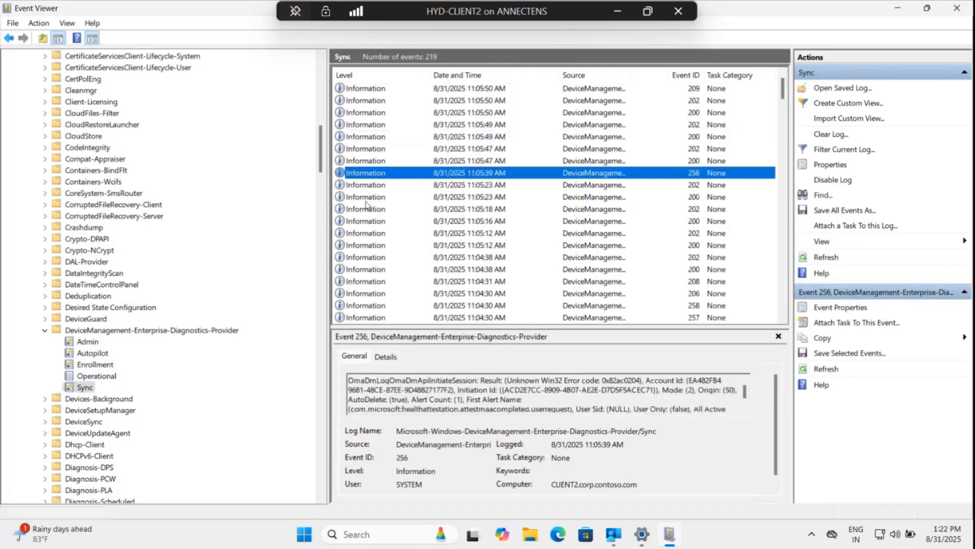
left_click(363, 209)
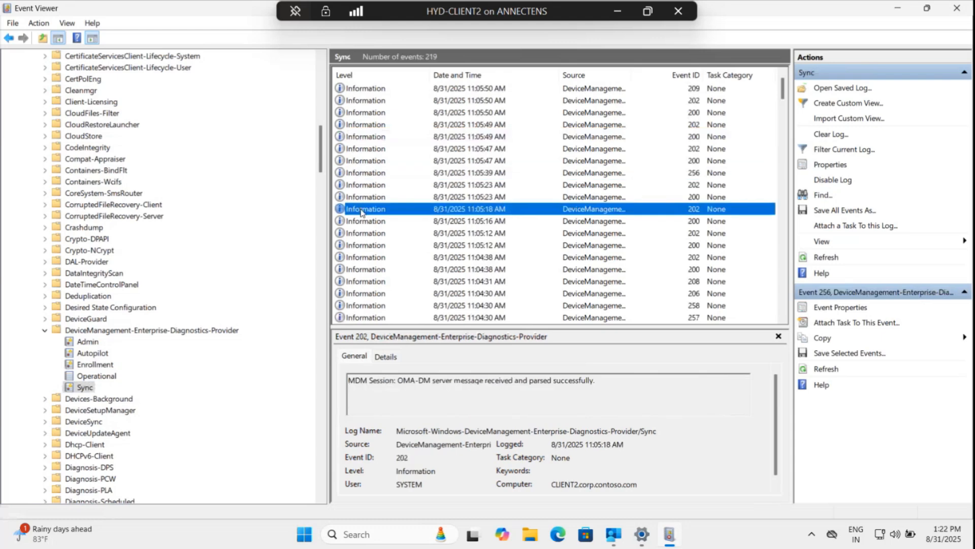
left_click(600, 380)
left_click(398, 383, "shift")
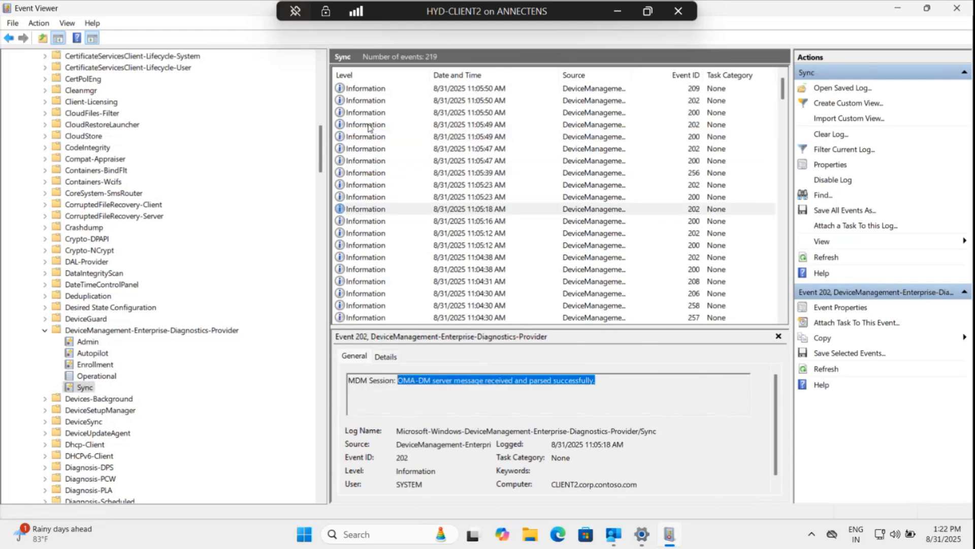
left_click(370, 109)
left_click(374, 100)
left_click(364, 197)
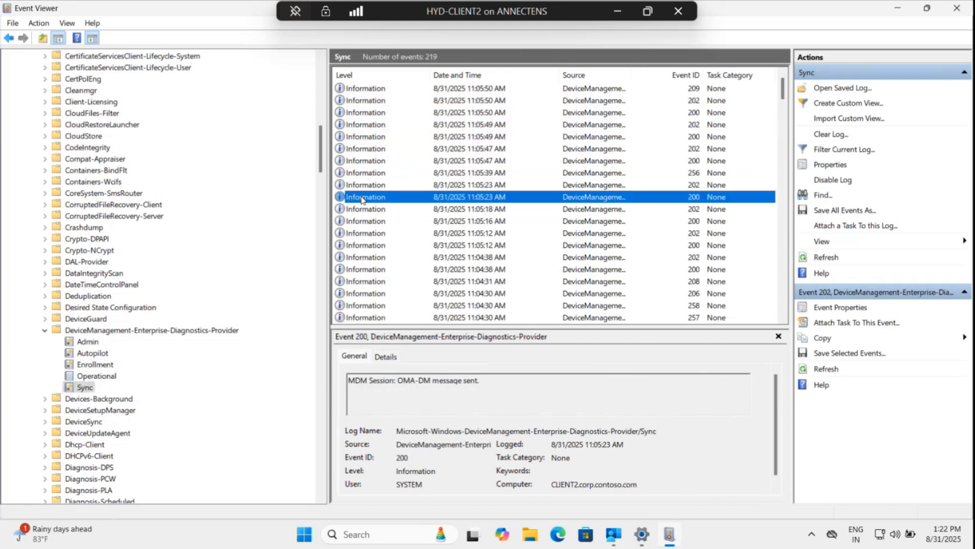
left_click(352, 233)
left_click(372, 269)
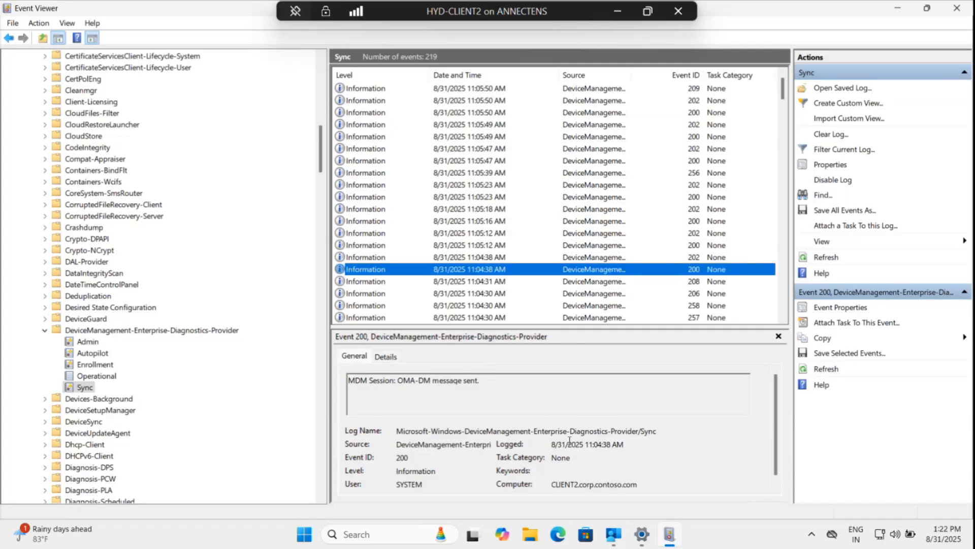
Open File Explorer inside the virtual machine and browse to This PC.
left_click(617, 11)
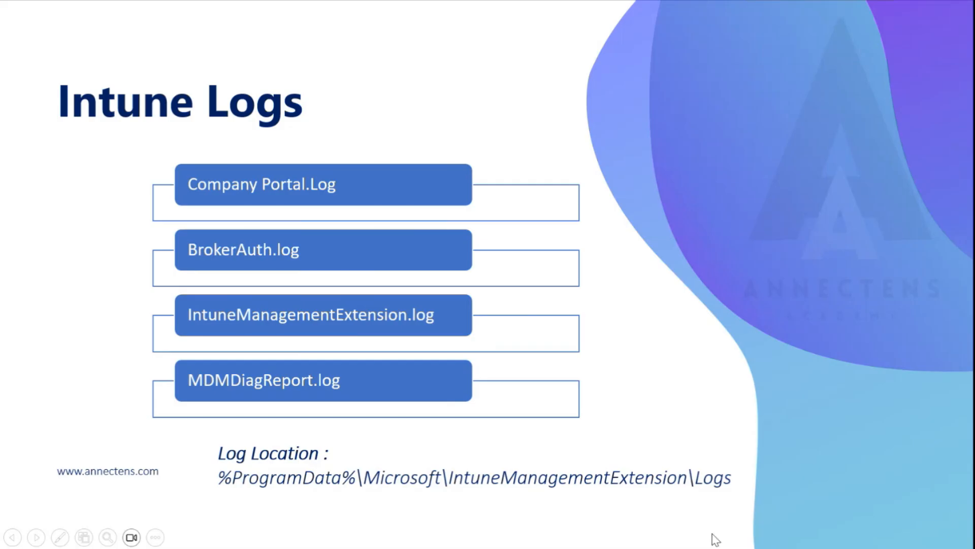
key("alt+Tab")
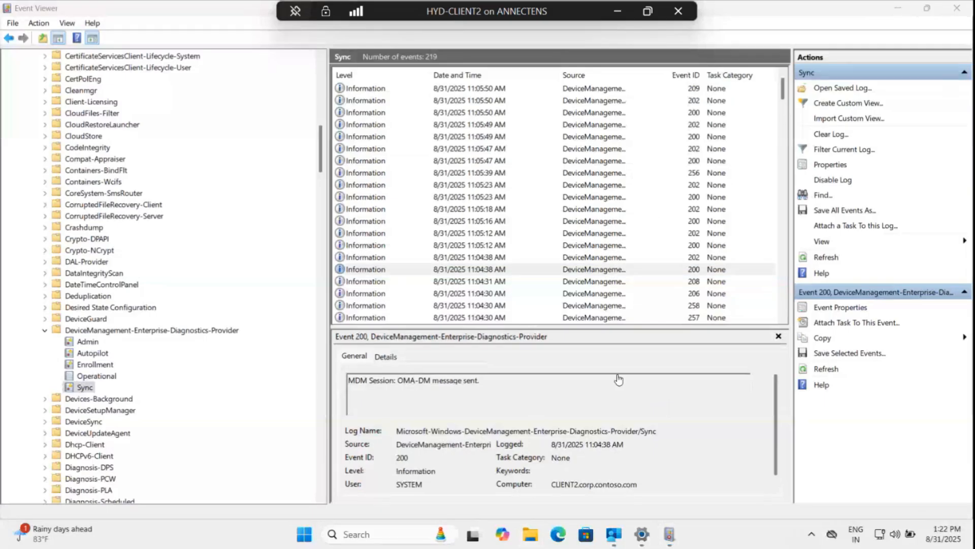
key("super+e")
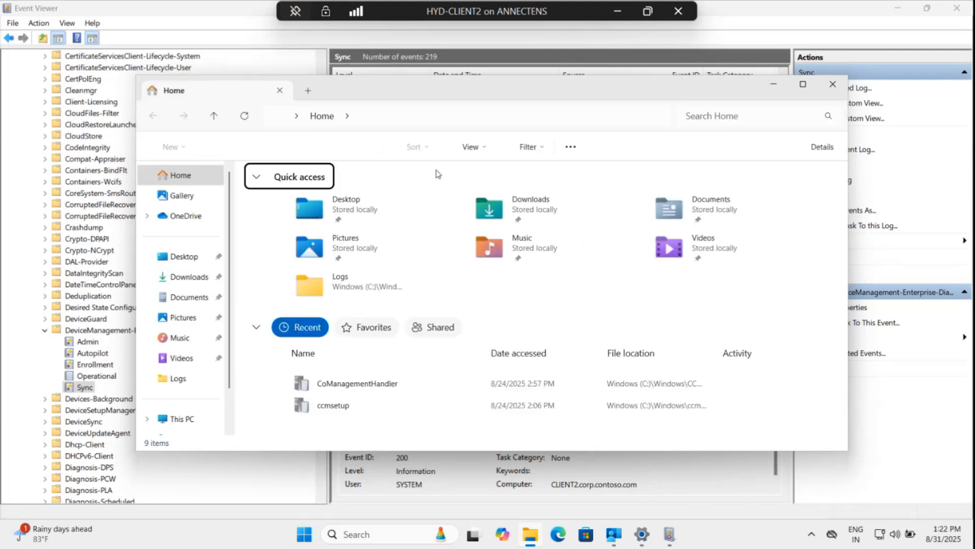
left_click(183, 419)
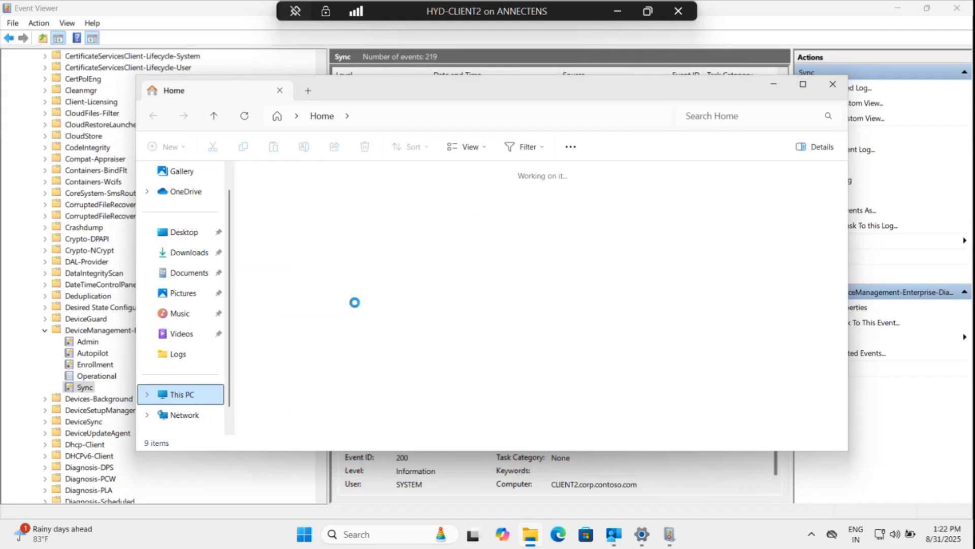
left_click(619, 14)
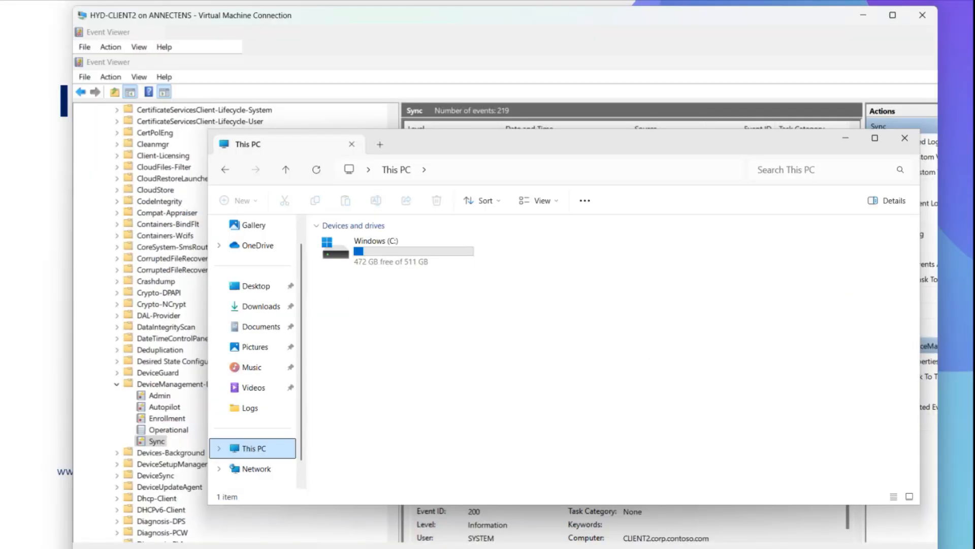
Switch to PowerPoint and select the log location path %ProgramData%\Microsoft\IntuneManagementExtension\Logs on the Intune Logs slide.
key("Escape")
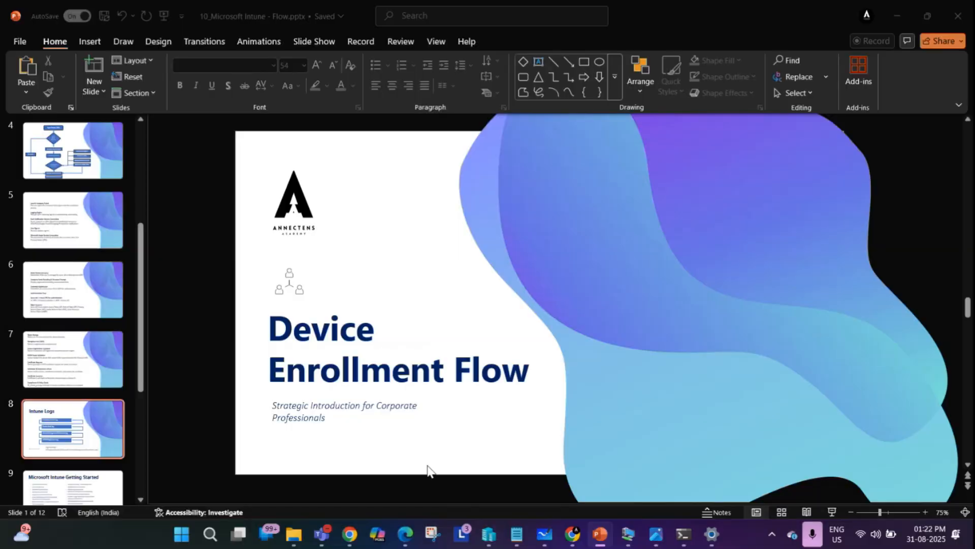
left_click(445, 428)
triple_click(445, 428)
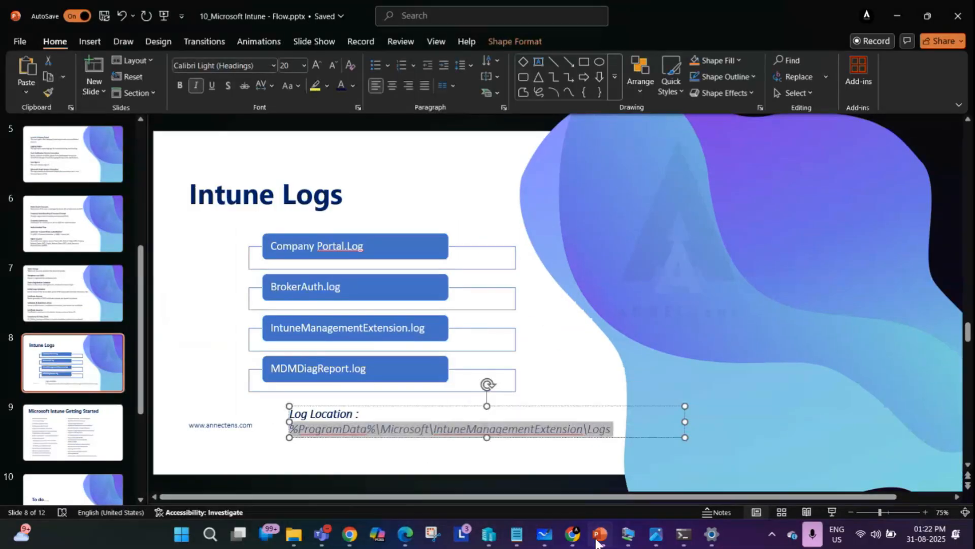
mouse_move(579, 531)
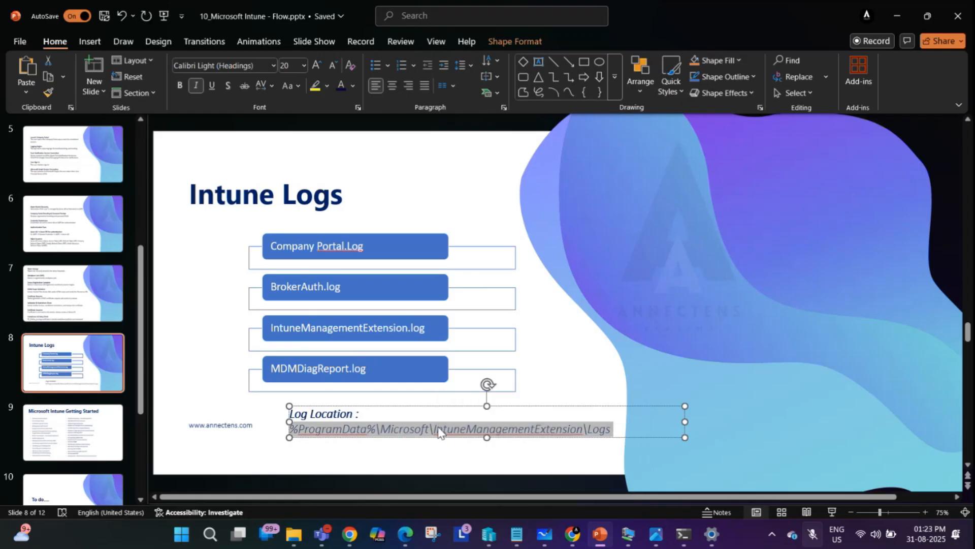
left_click(443, 462)
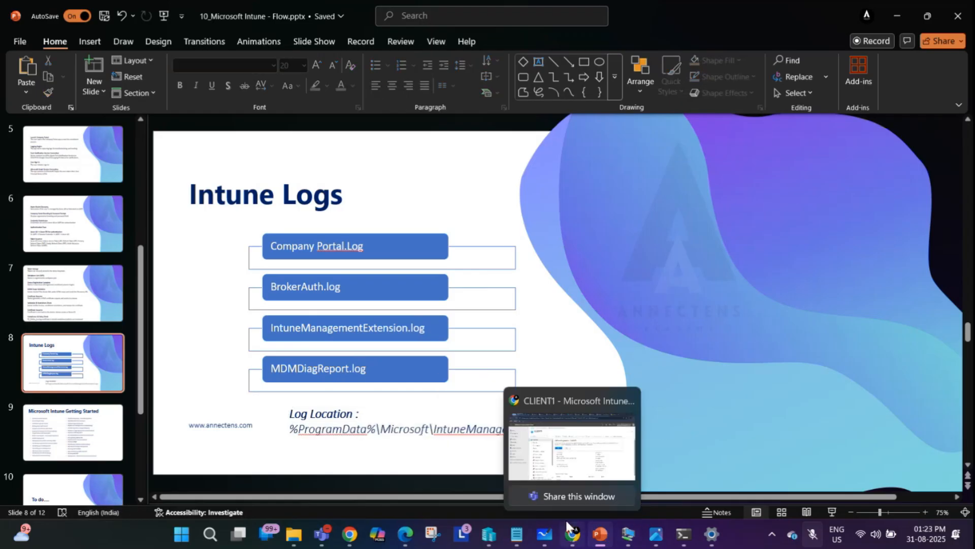
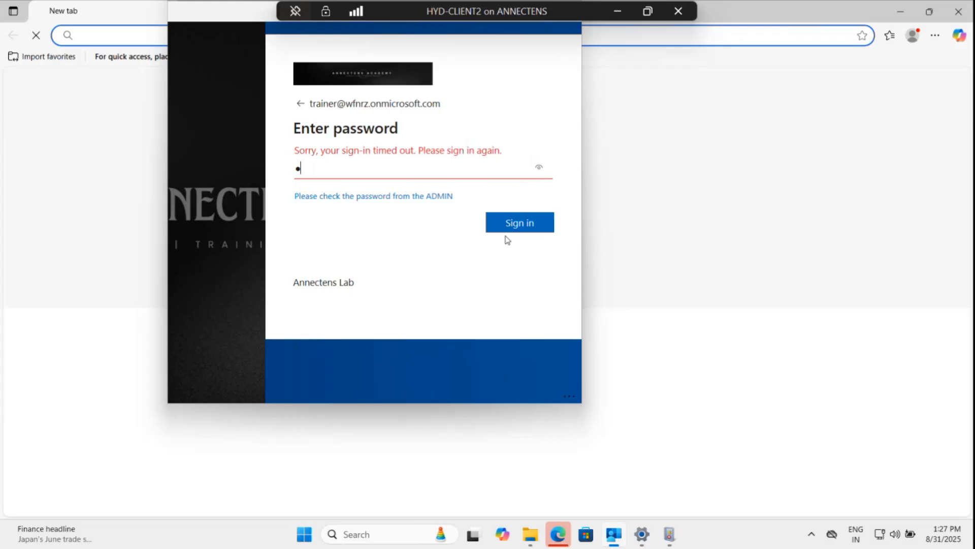
Re-enter the account password in the sign-in prompt and submit it.
type("****")
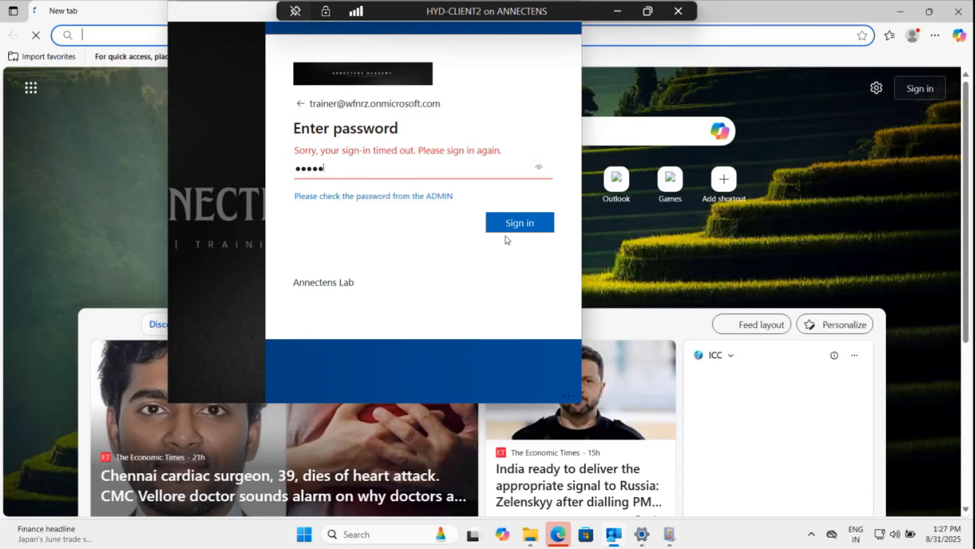
key("BackSpace")
key("BackSpace")
key("BackSpace")
key("BackSpace")
key("BackSpace")
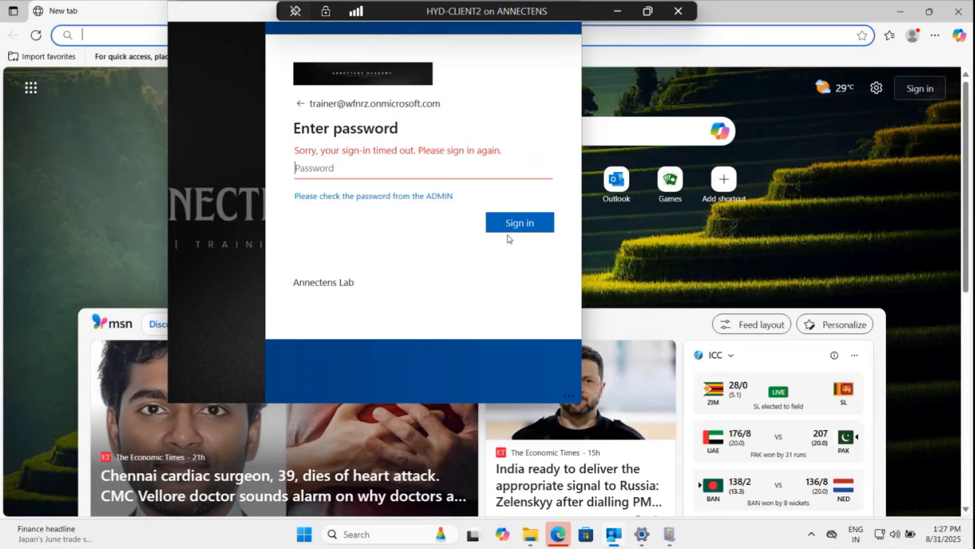
type("*******")
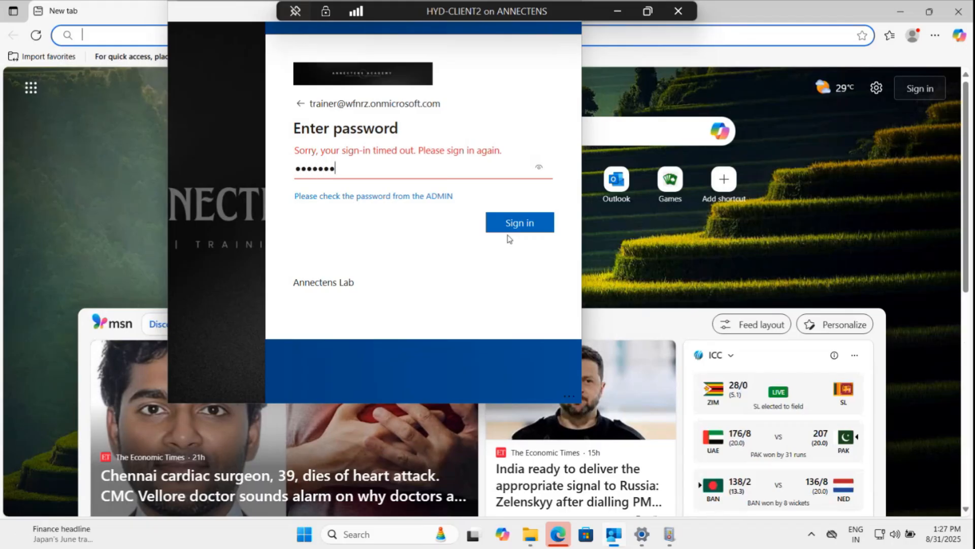
type("********")
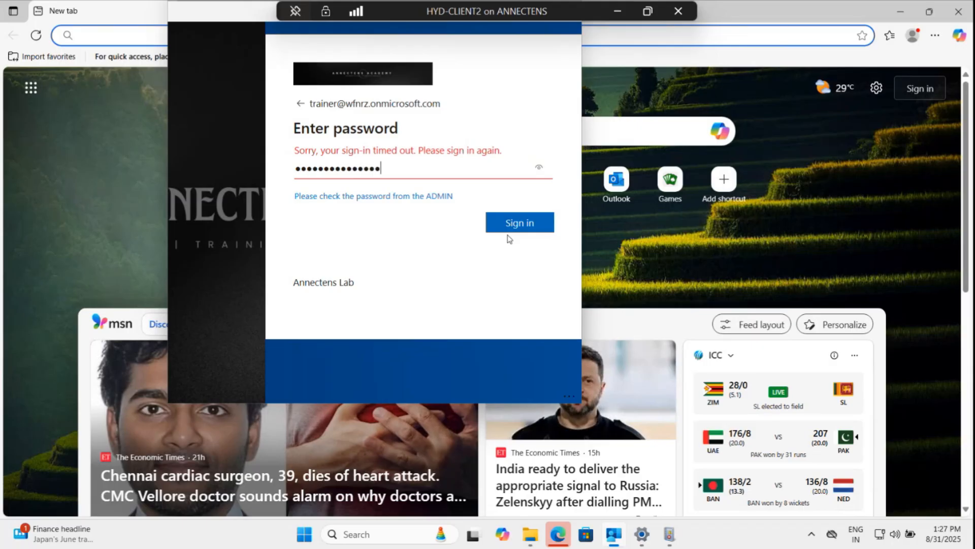
key("Return")
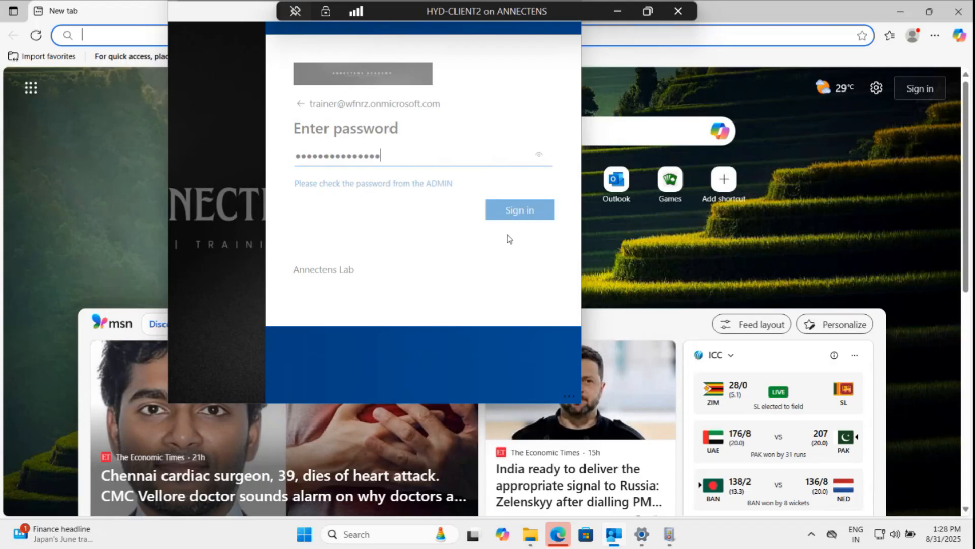
key("Return")
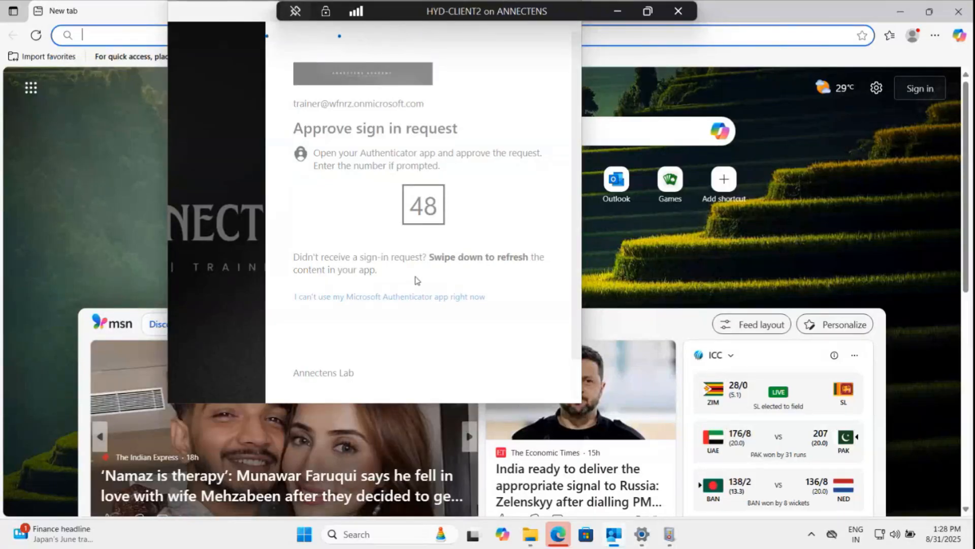
Choose to sign in to this app only, without letting the organization manage the device.
left_click(903, 12)
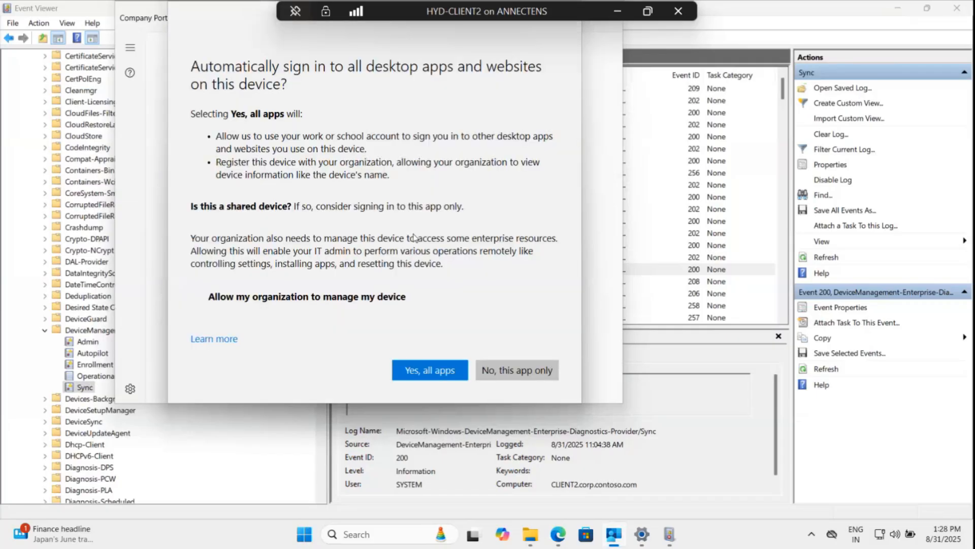
left_click(513, 370)
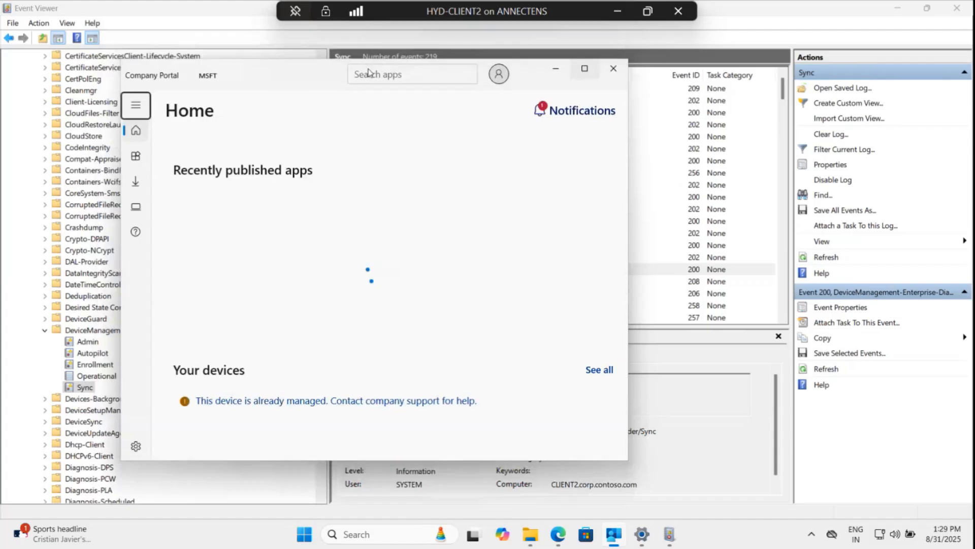
Maximize Company Portal and identify this device as CLIENT1 from its settings.
double_click(258, 67)
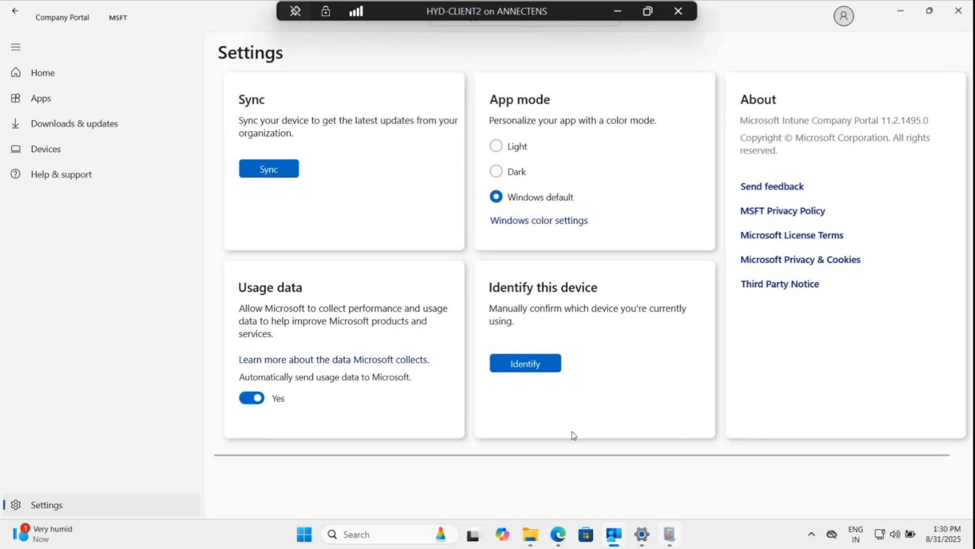
left_click(538, 358)
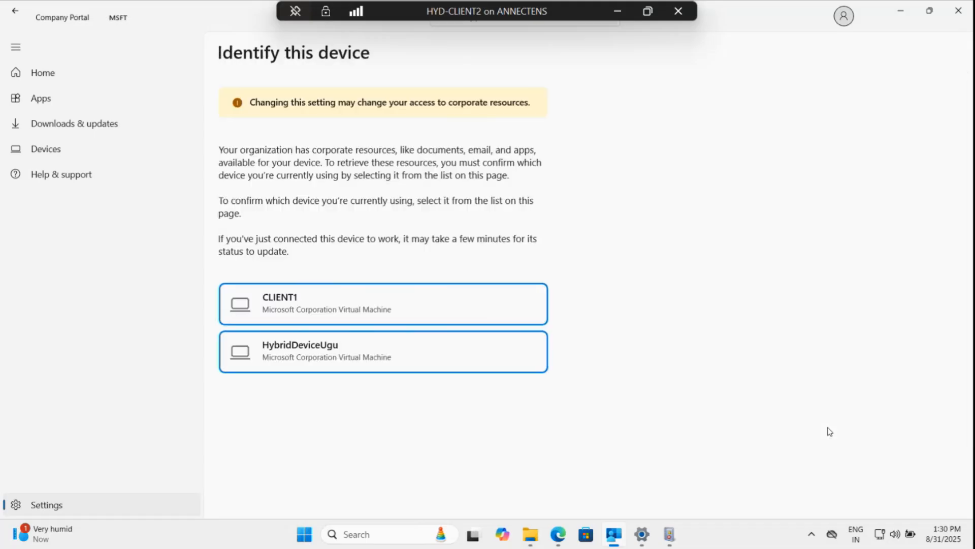
left_click(401, 318)
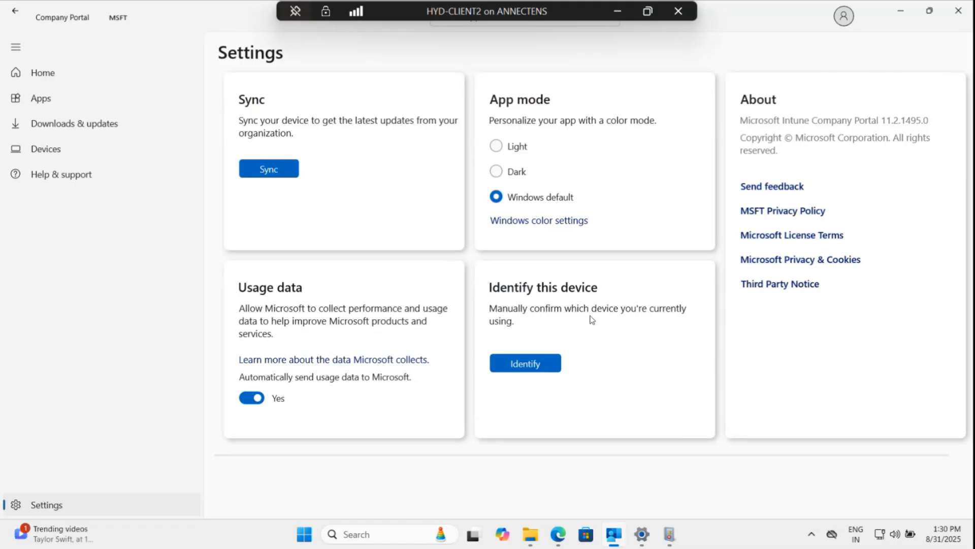
left_click(540, 365)
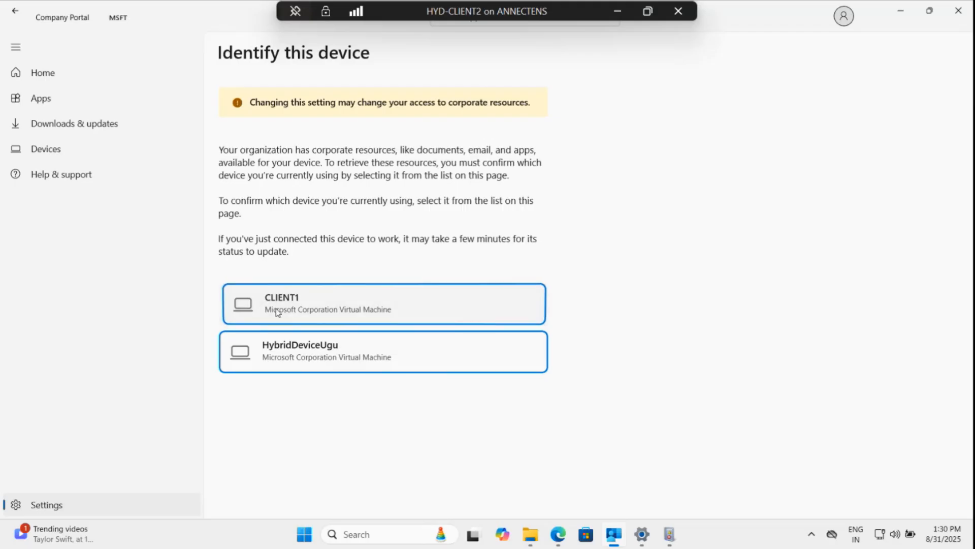
left_click(278, 312)
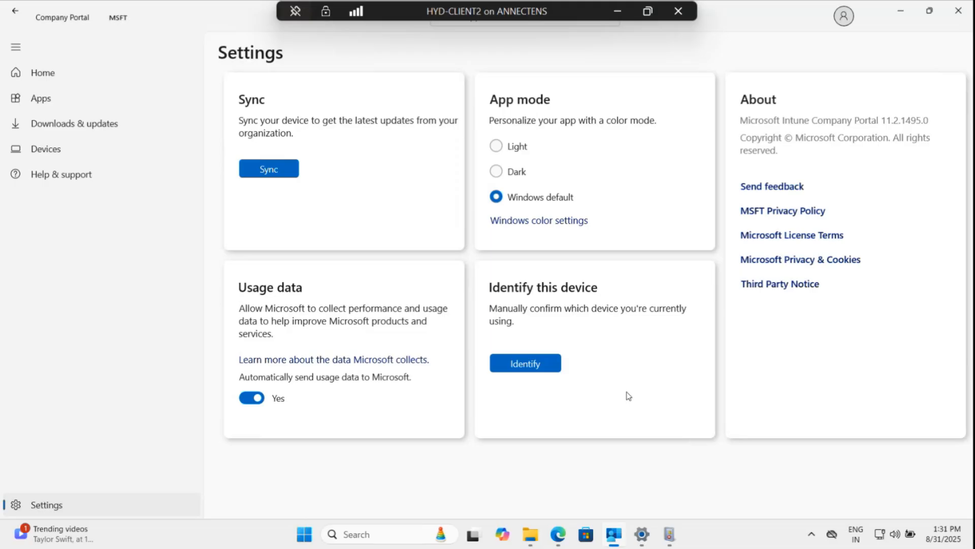
Open the Administrator user folder under c:\users through the Run dialog.
key("super+r")
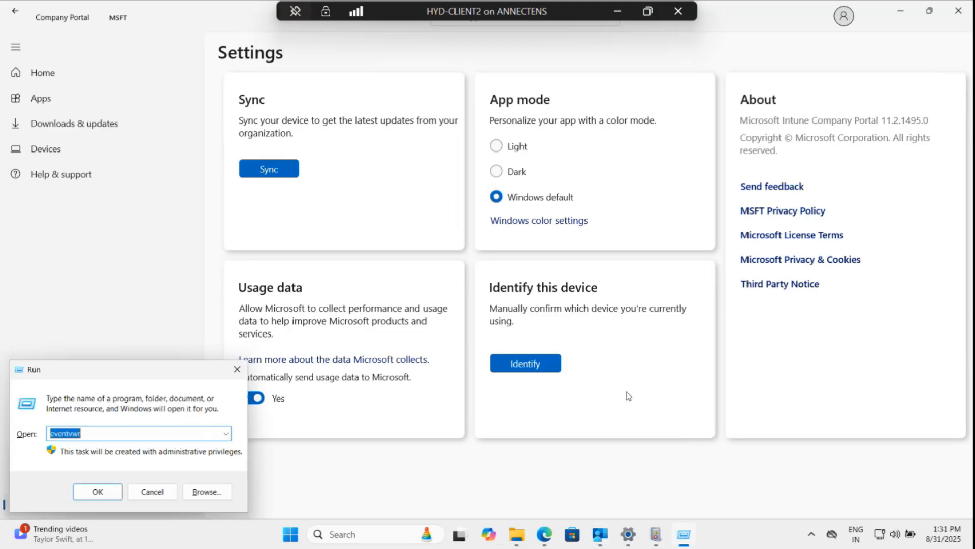
type("c:\\")
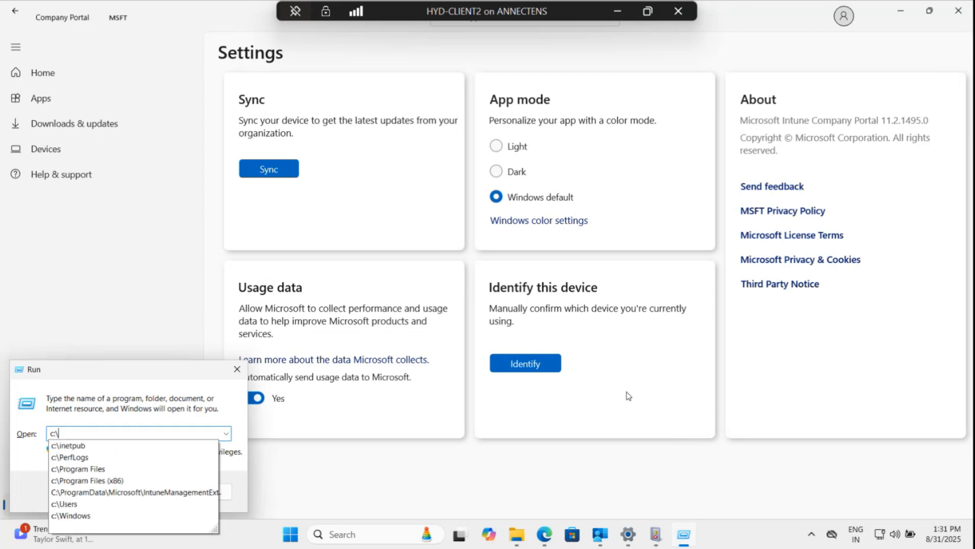
type("users")
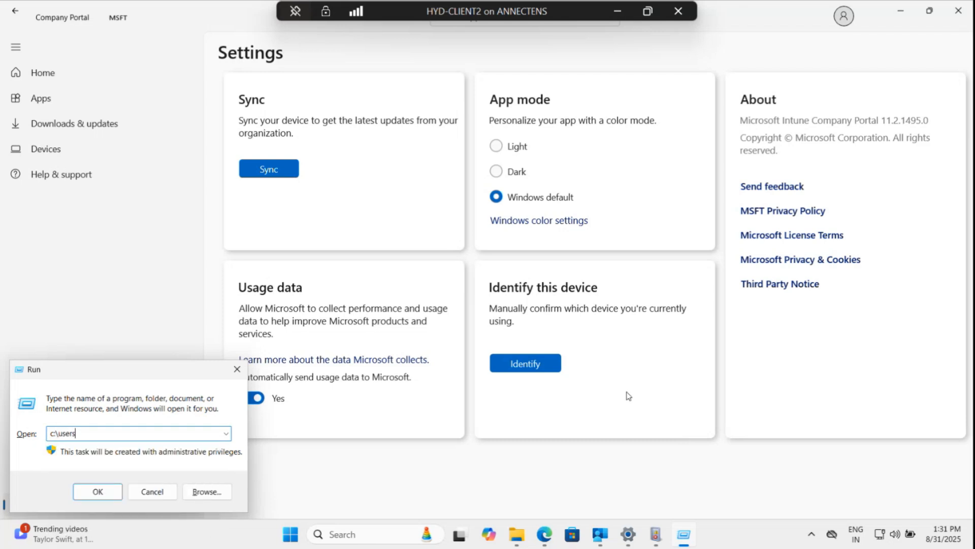
type("\\")
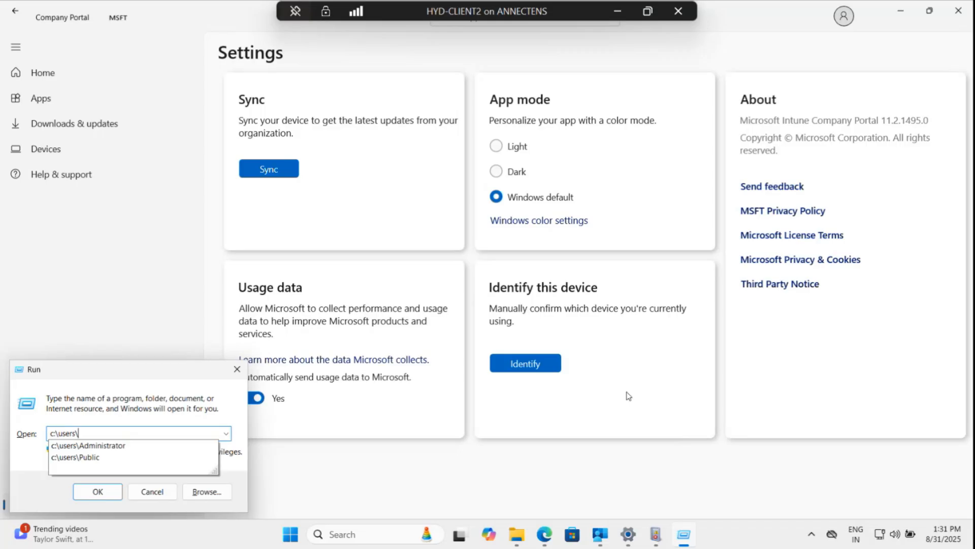
key("Down")
key("Return")
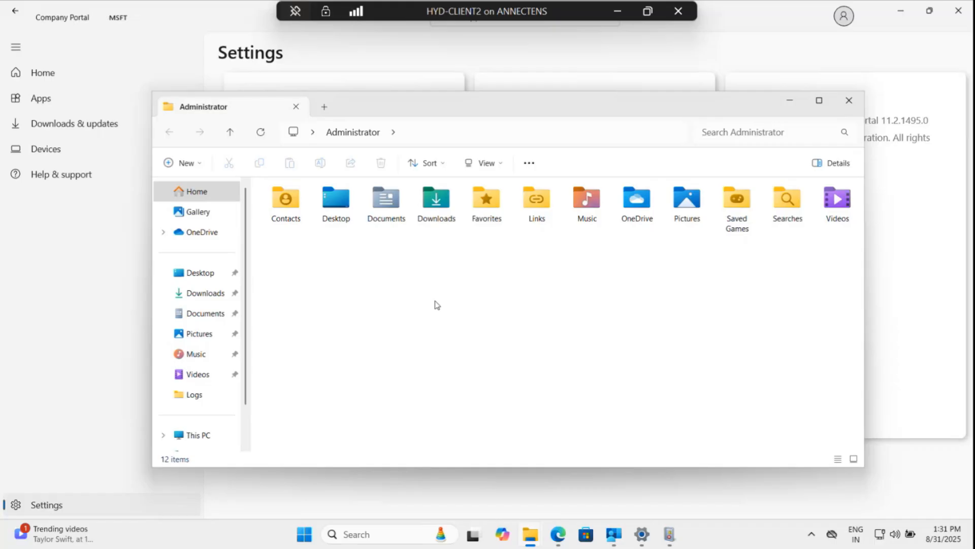
Browse through This PC to the Windows (C:) drive in File Explorer.
left_click(547, 136)
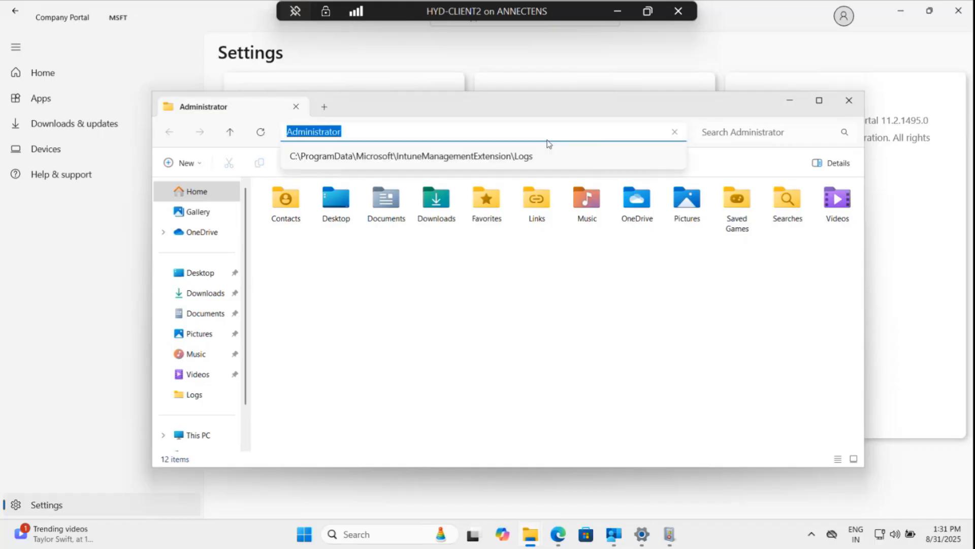
scroll(212, 413, "down", 1)
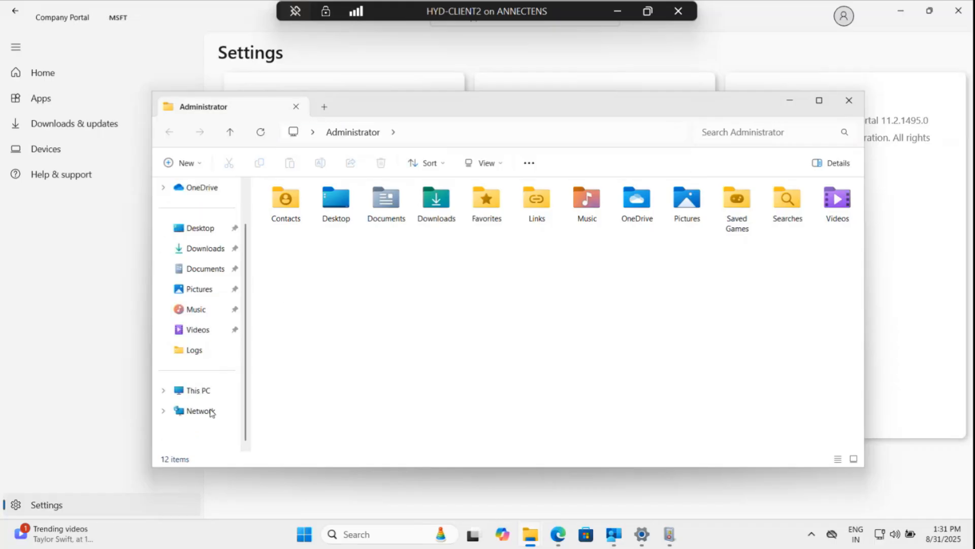
left_click(199, 390)
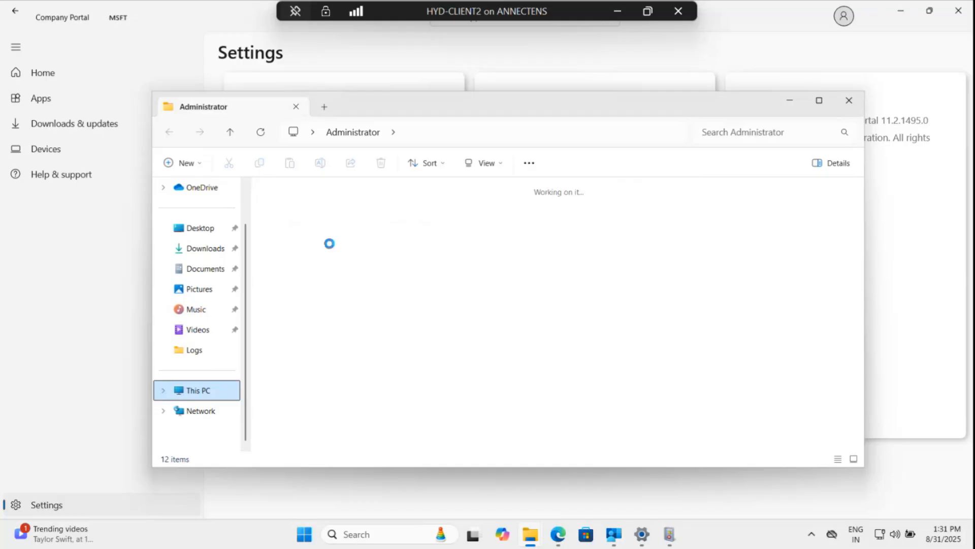
left_click(334, 226)
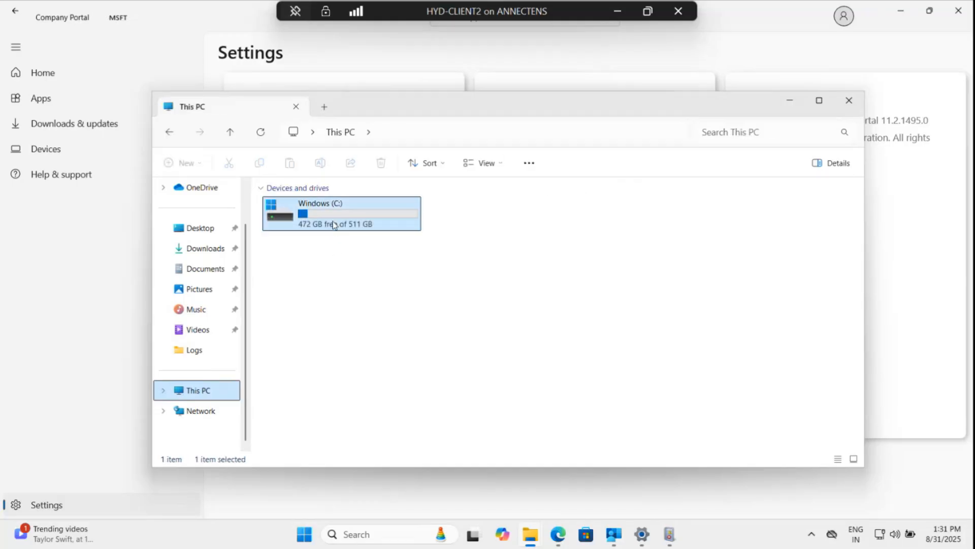
double_click(333, 224)
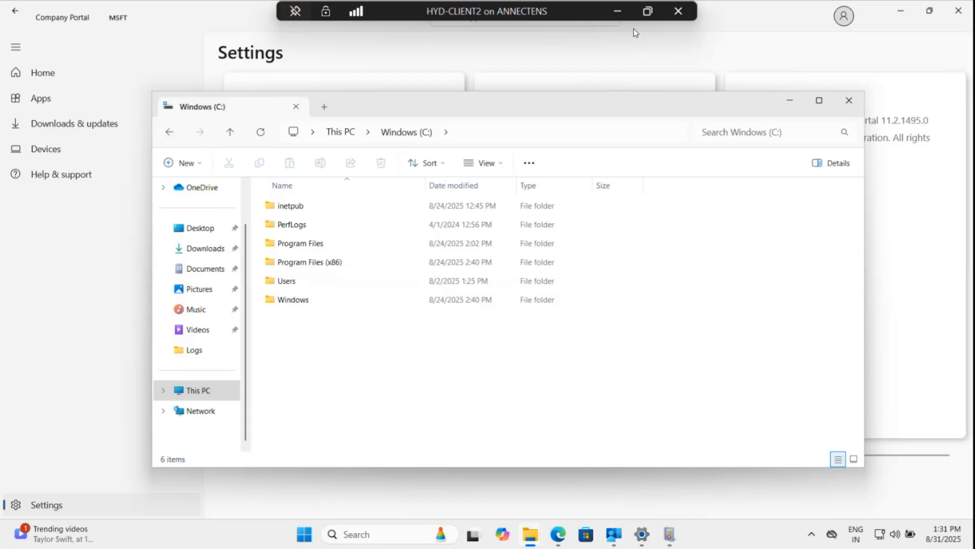
Minimize the virtual machine and bring up the command prompt that ran mdmdiagnosticstool to c:\temp\MDMDiag.cab.
left_click(618, 12)
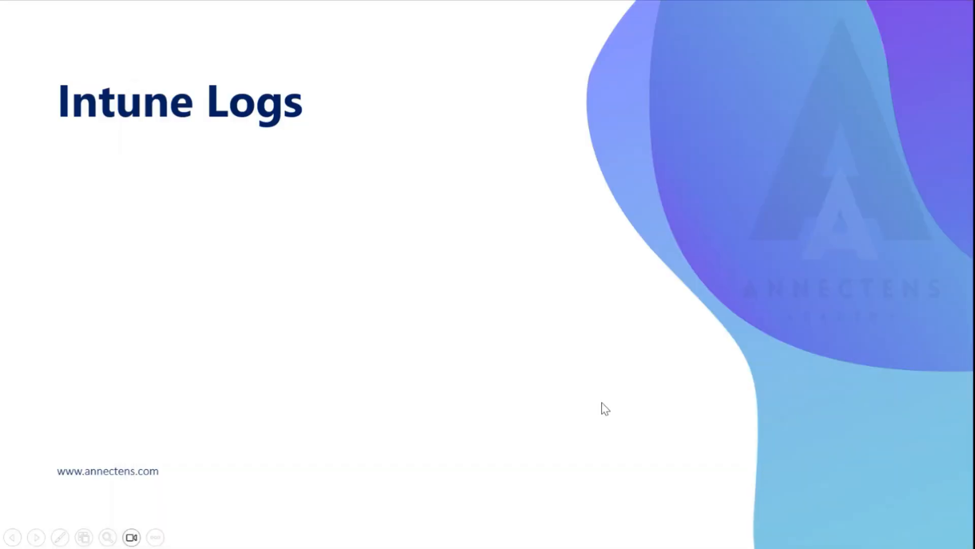
key("super")
left_click(684, 536)
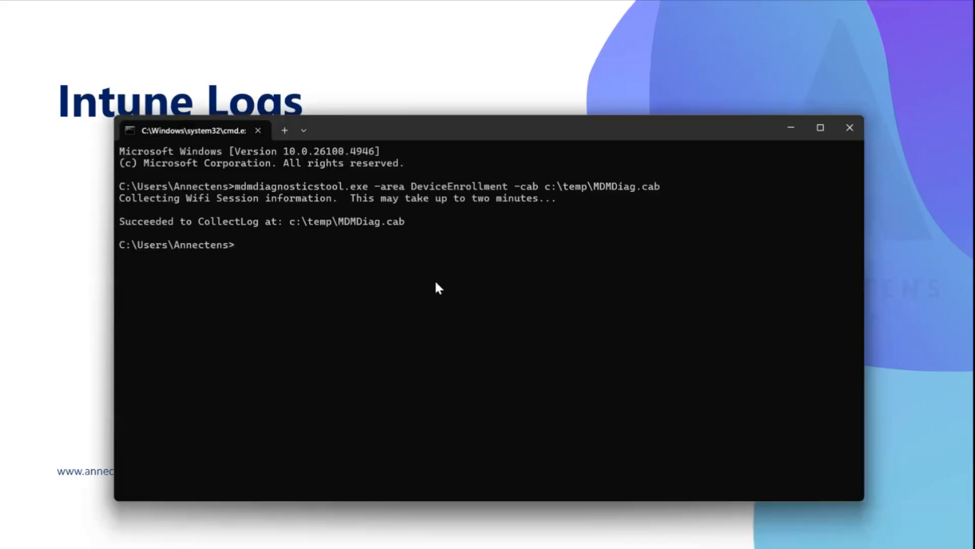
key("super")
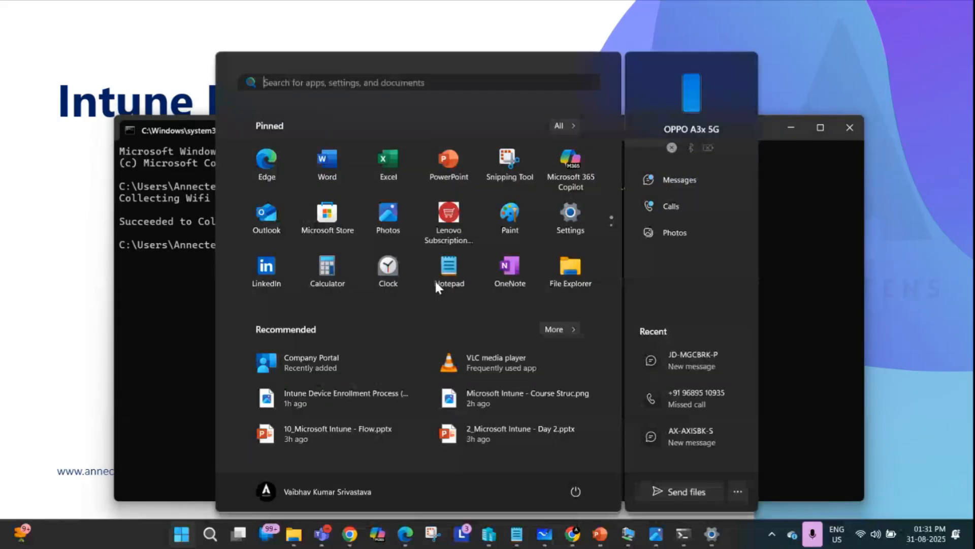
type("temp")
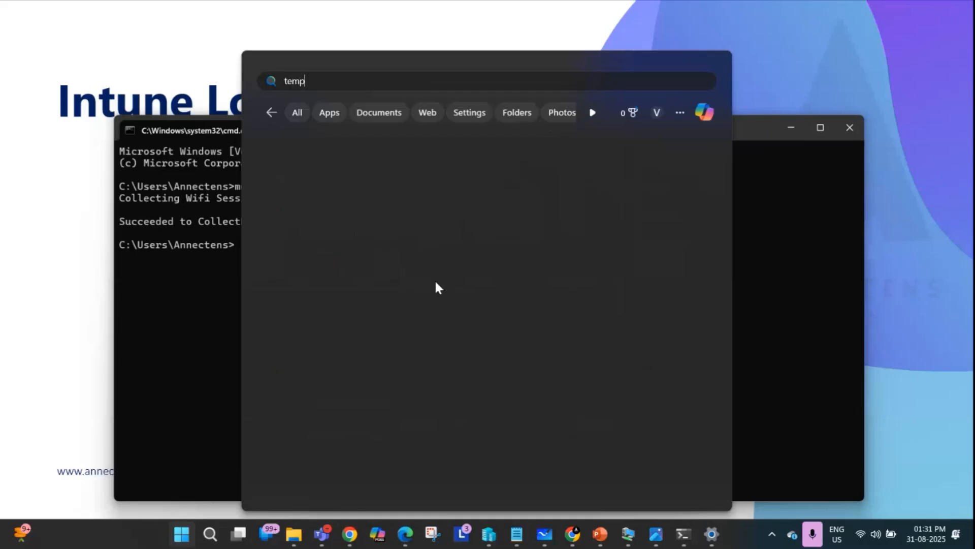
key("Escape")
Open File Explorer on the host and go to the Windows-SSD (C:) drive under This PC.
key("super")
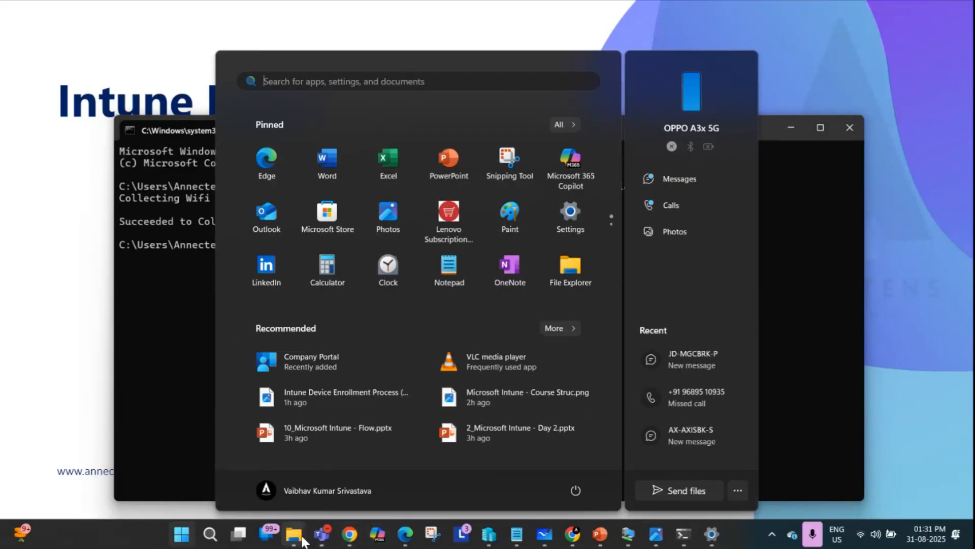
mouse_move(293, 534)
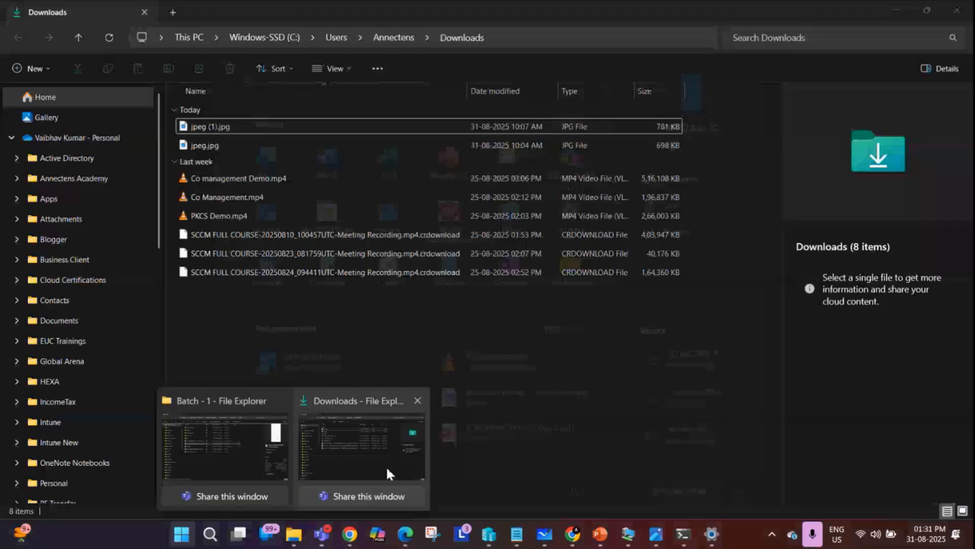
left_click(387, 473)
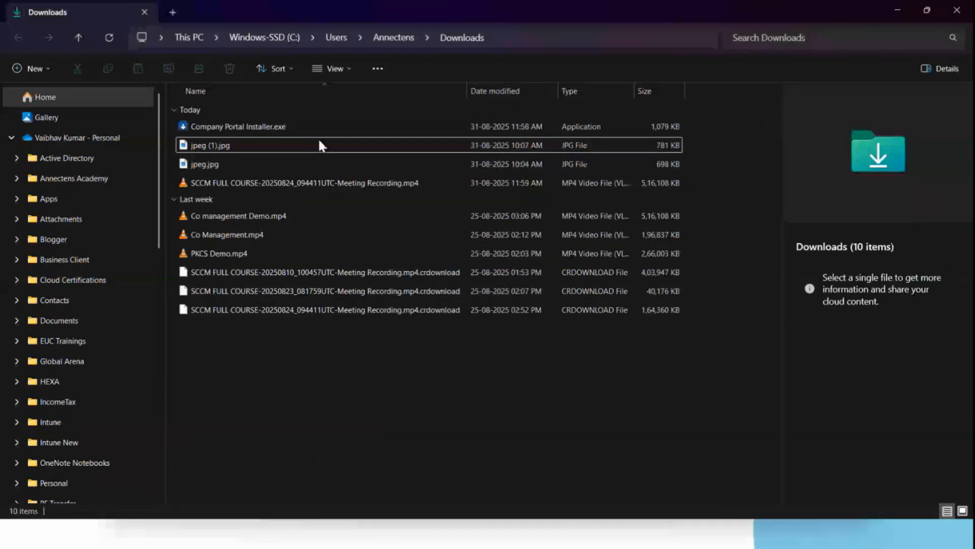
scroll(78, 420, "down", 10)
scroll(61, 425, "down", 4)
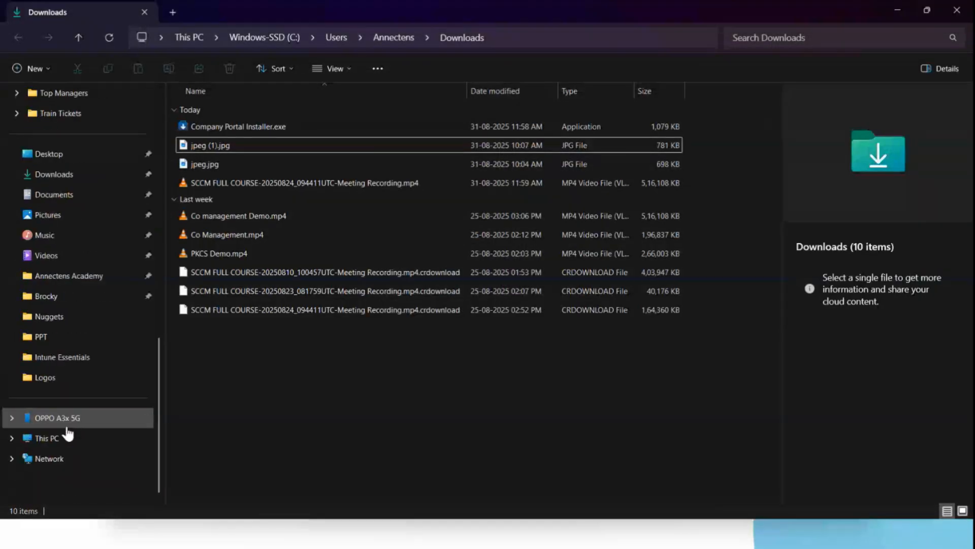
left_click(68, 436)
double_click(279, 127)
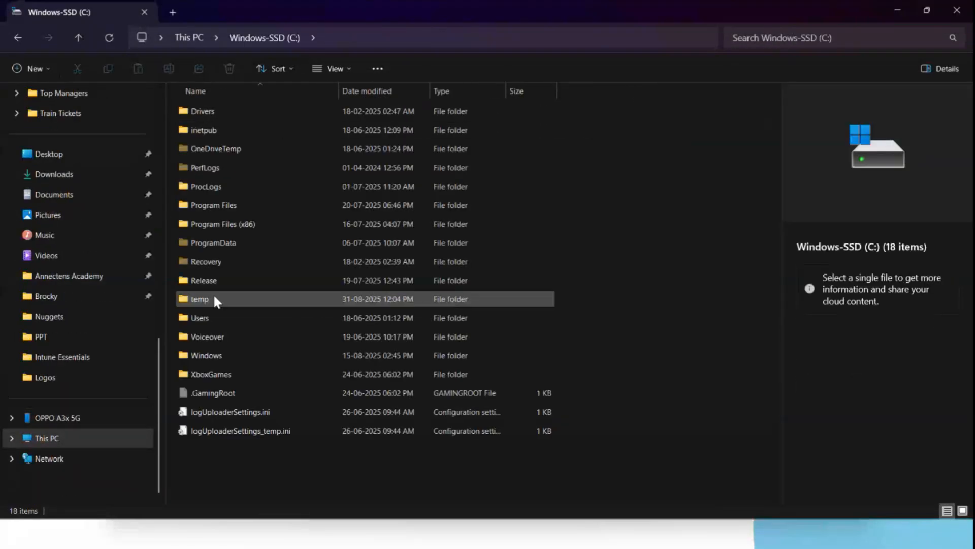
Open the temp folder and open the MDMDiag.cab file inside it.
double_click(215, 297)
left_click(274, 115)
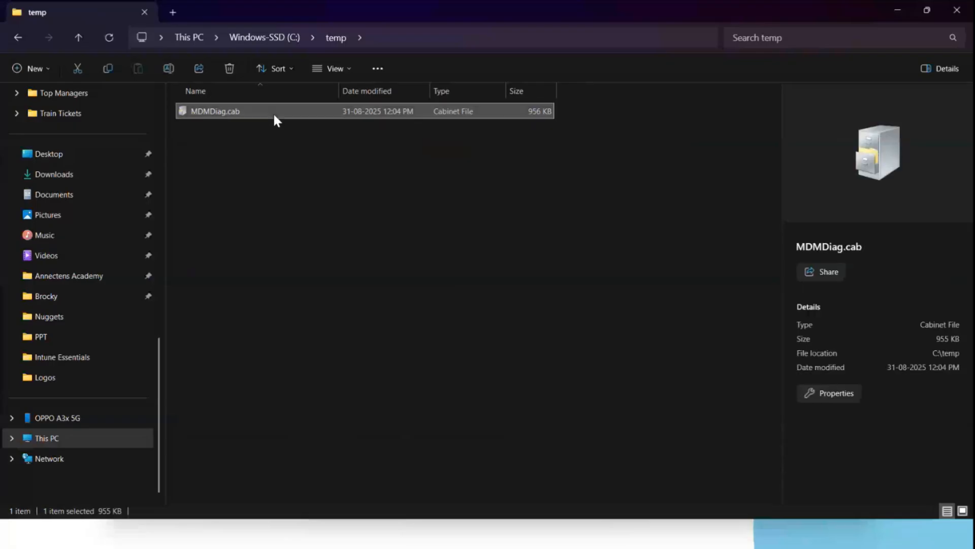
double_click(275, 114)
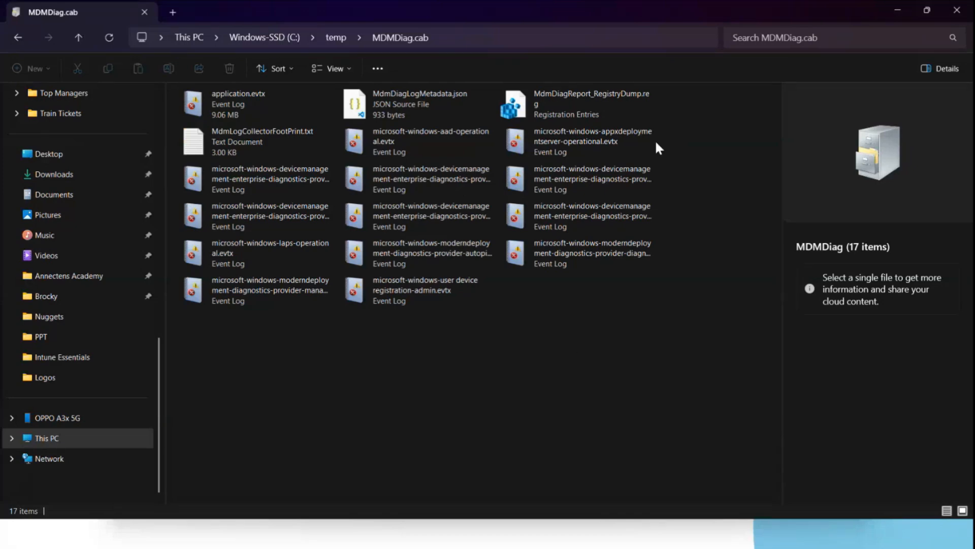
Open the MdmDiagReport_RegistryDump.reg file inside the cab.
left_click(593, 107)
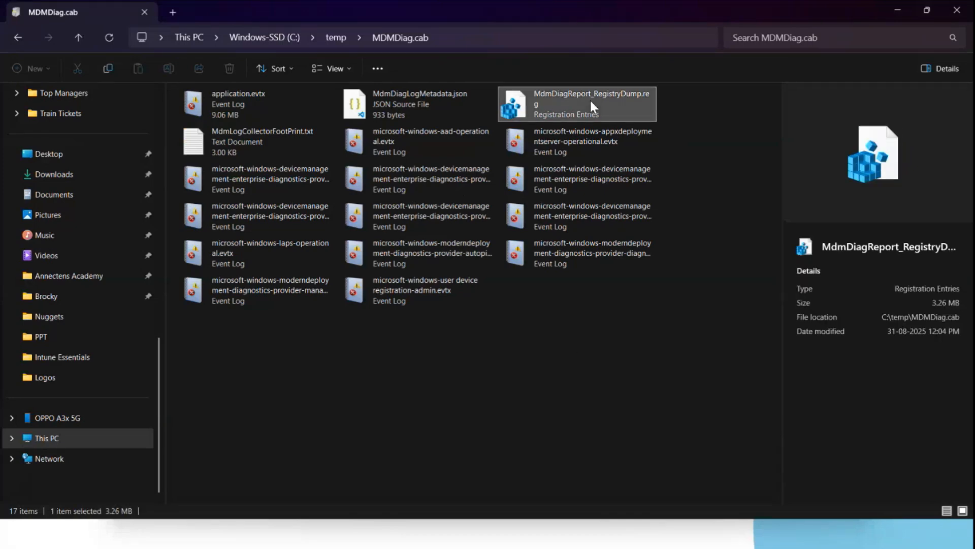
double_click(593, 107)
left_click(463, 286)
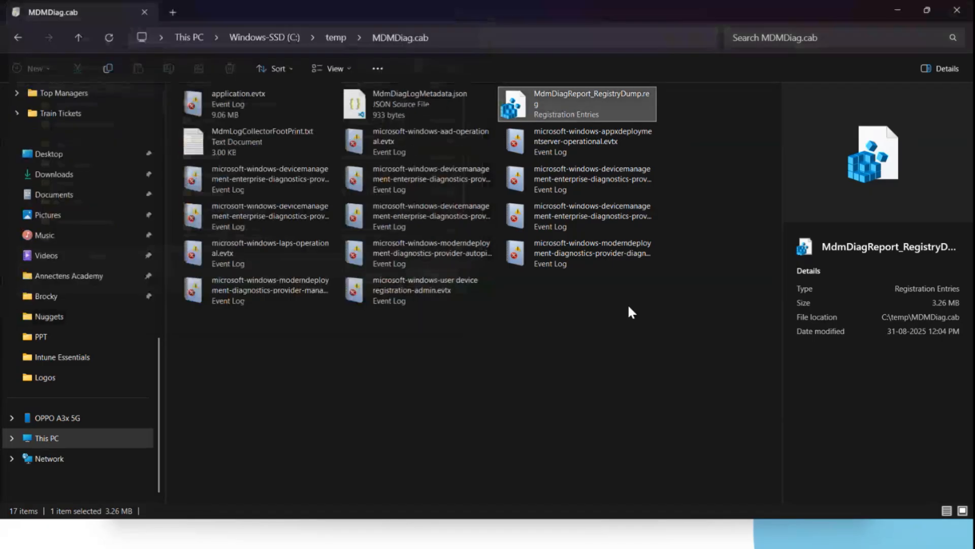
left_click(627, 304)
left_click(447, 268)
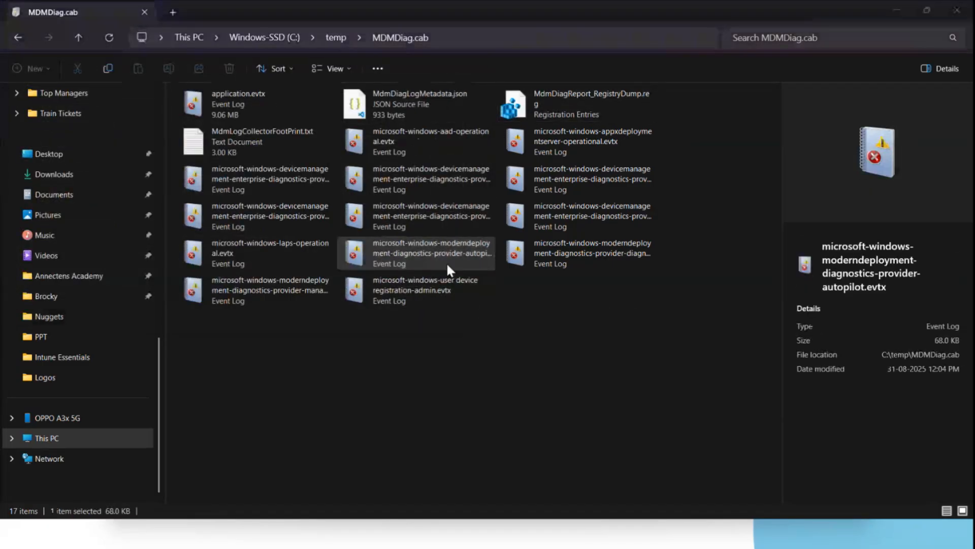
double_click(446, 261)
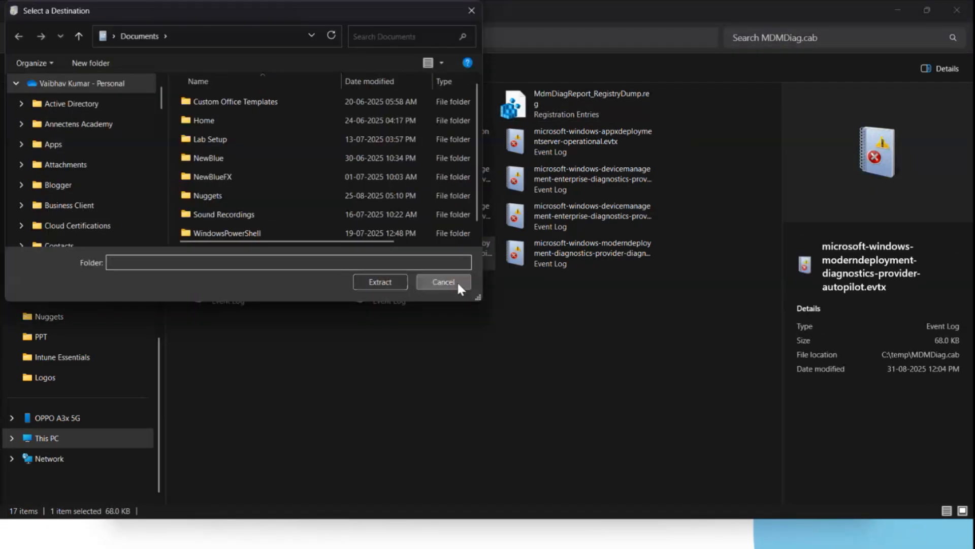
left_click(456, 281)
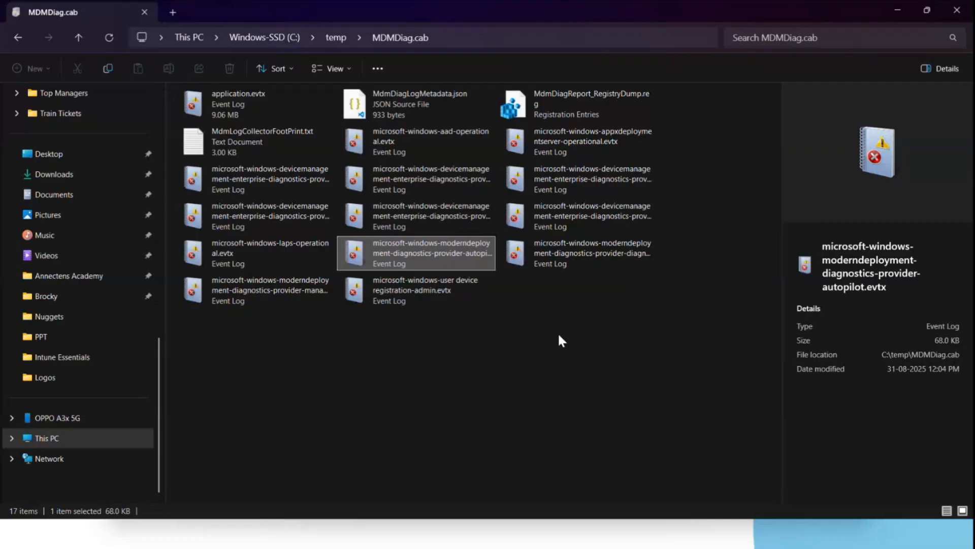
Browse through the log files contained in MDMDiag.cab.
double_click(299, 144)
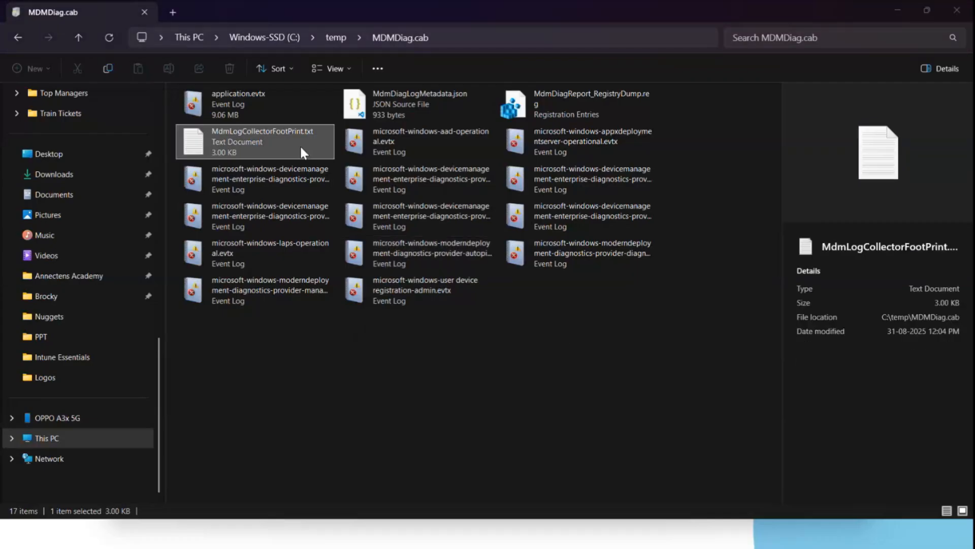
left_click(453, 279)
left_click(566, 336)
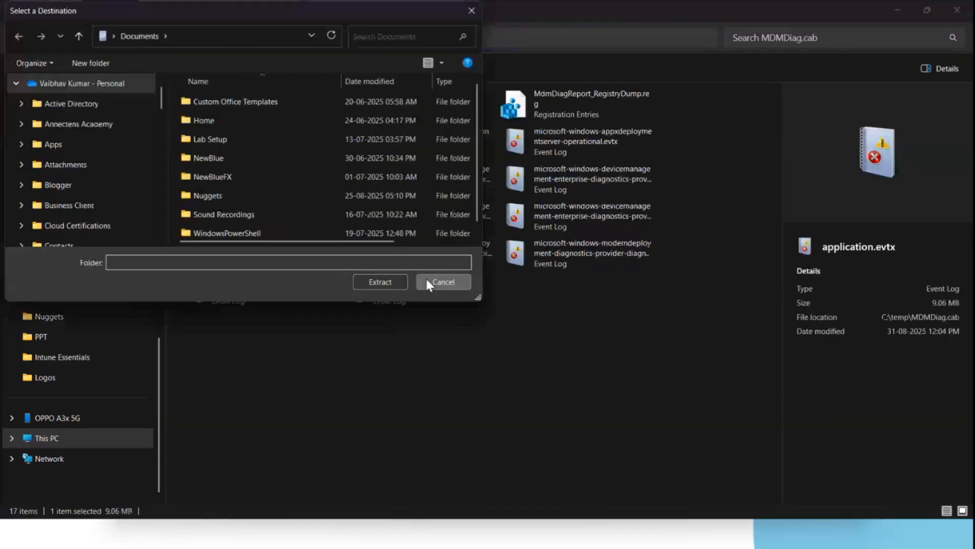
left_click(427, 277)
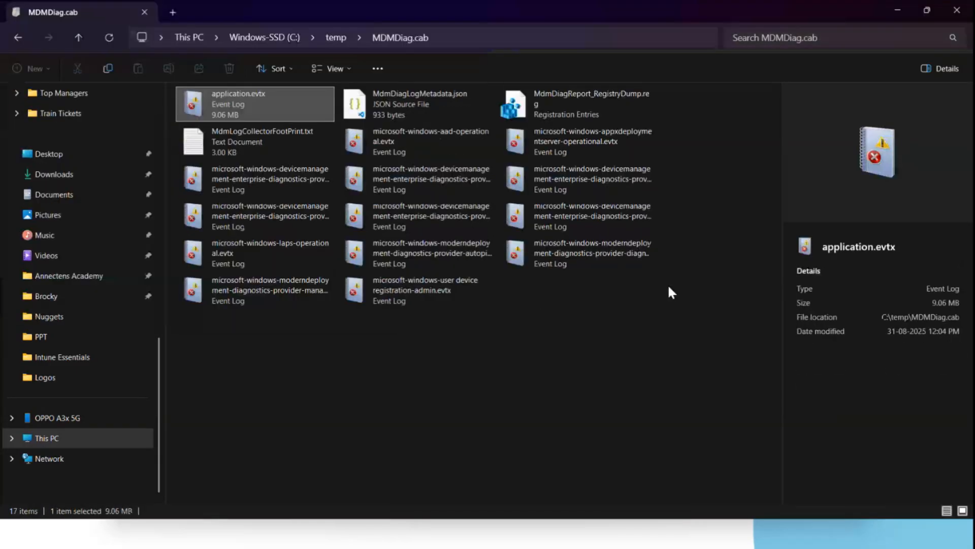
left_click(513, 324)
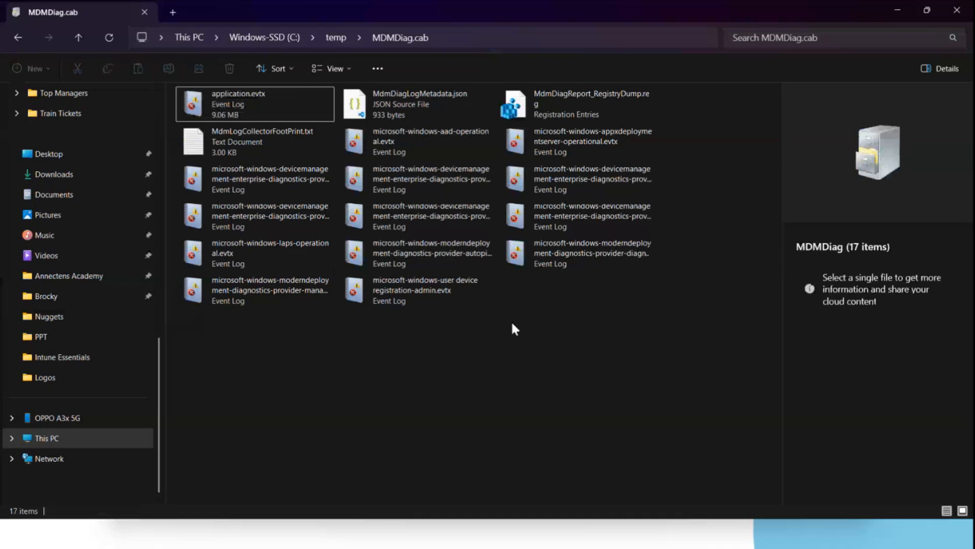
left_click(550, 144)
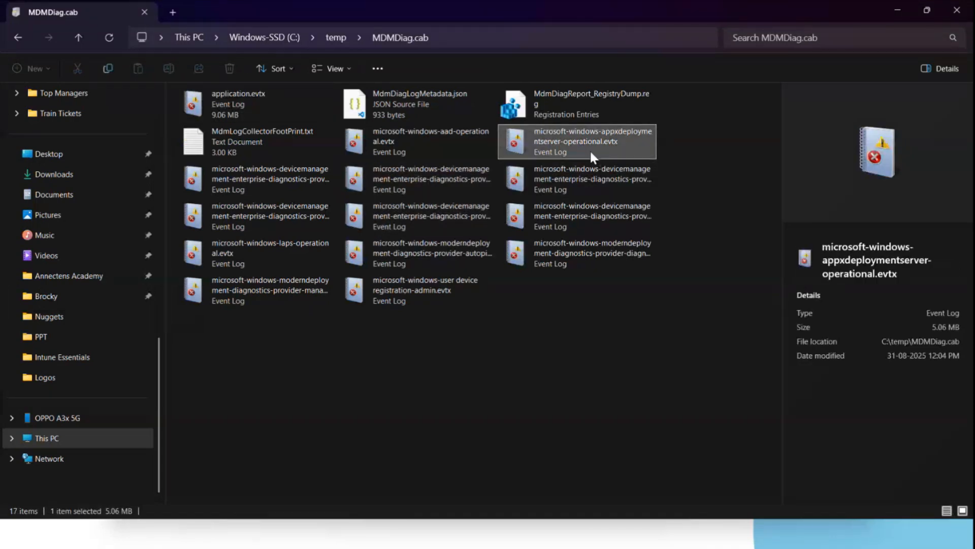
Extract the microsoft-windows-devicemanagement-enterprise-diagnostics-provider-admin.evtx log from the cab to the Desktop.
double_click(279, 180)
scroll(100, 178, "down", 10)
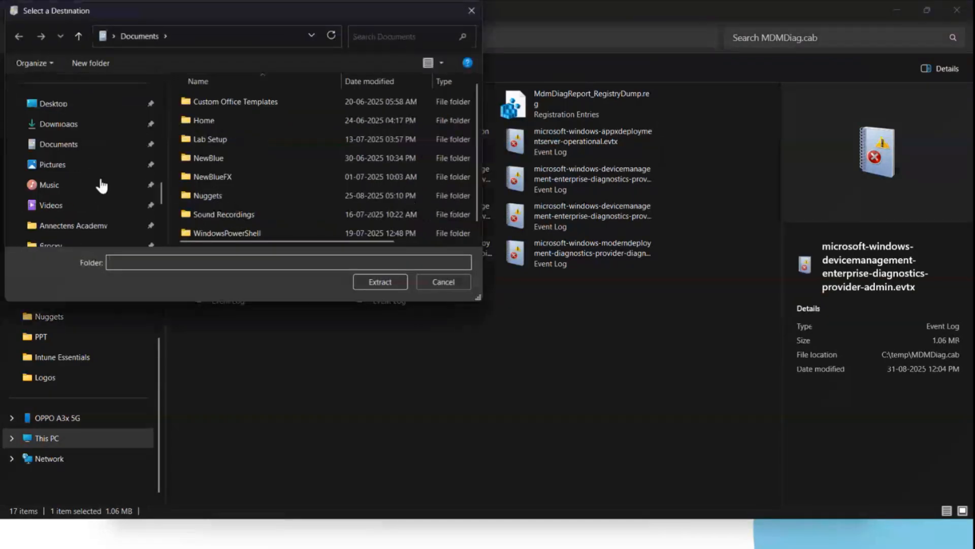
left_click(70, 109)
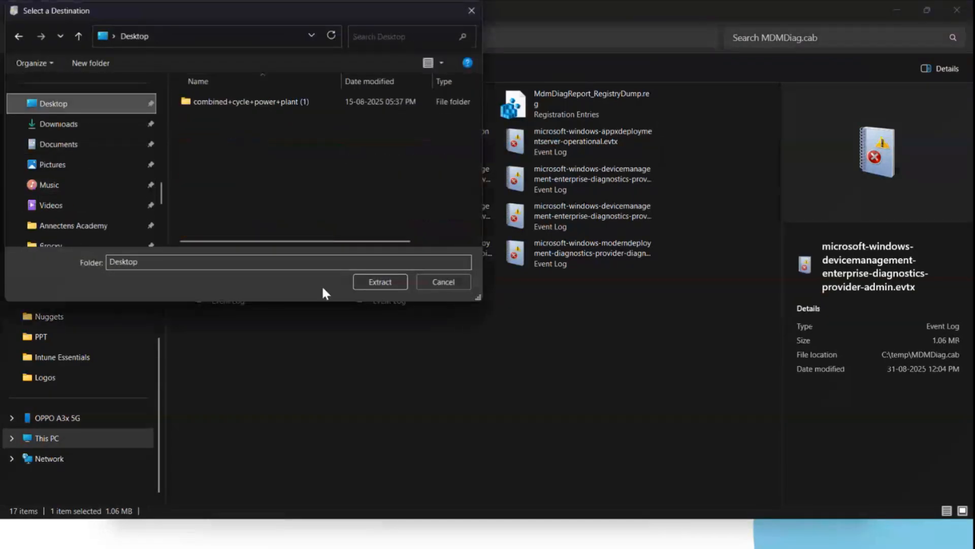
left_click(381, 281)
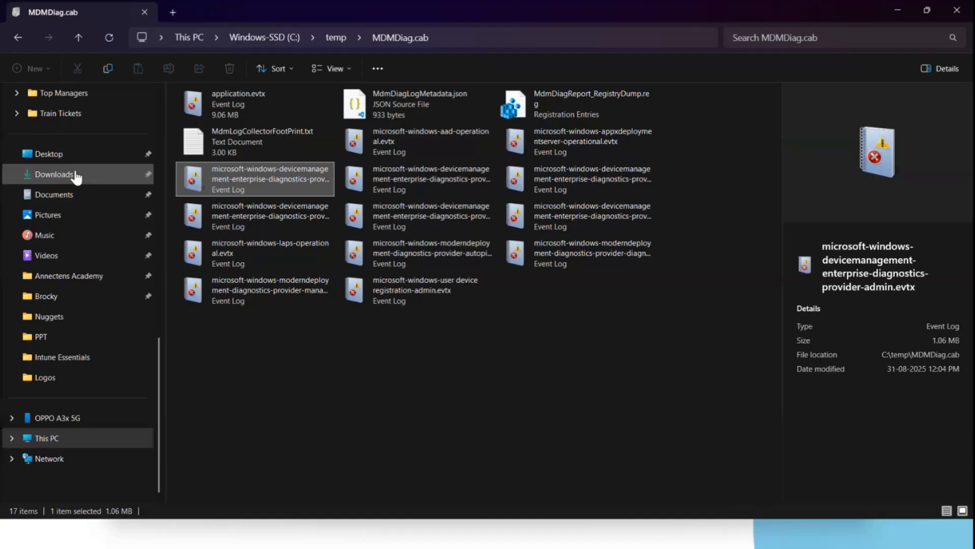
Open the extracted device management admin event log from the Desktop in Event Viewer.
left_click(66, 155)
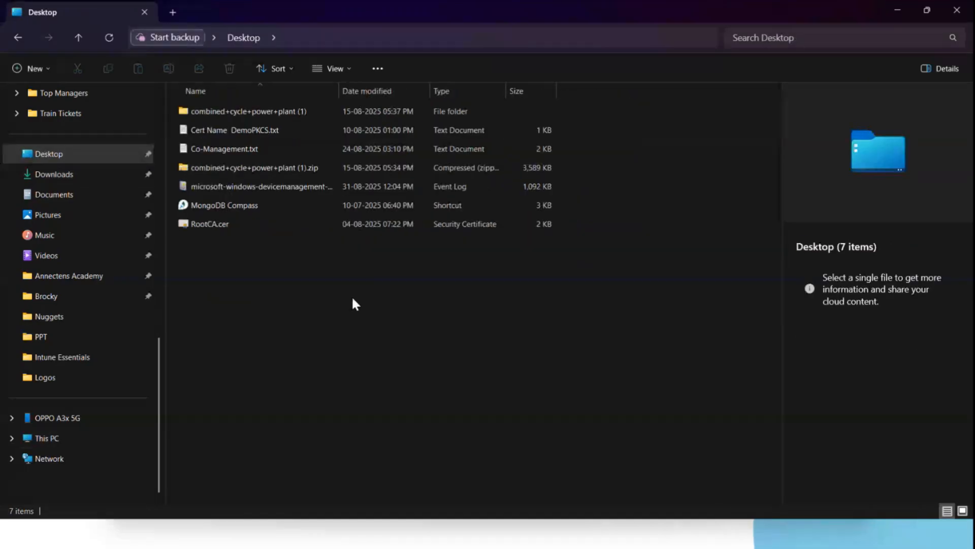
left_click_drag(339, 91, 515, 91)
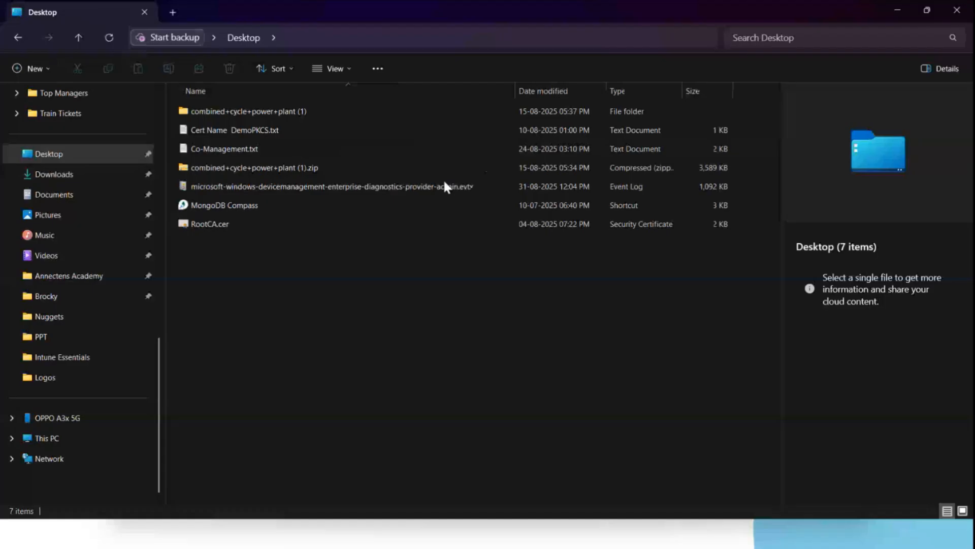
double_click(446, 186)
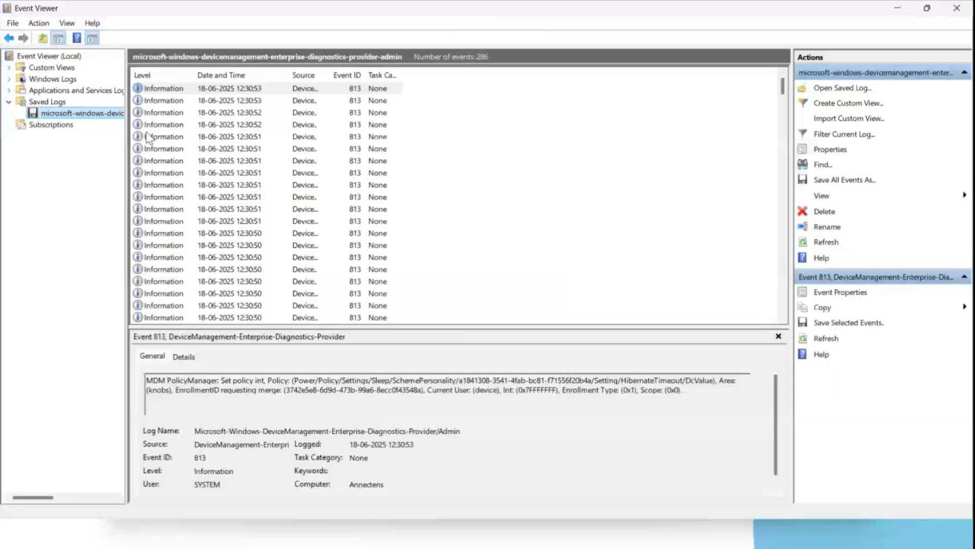
Select individual events in the saved admin log and read their MDM PolicyManager message details.
left_click(146, 129)
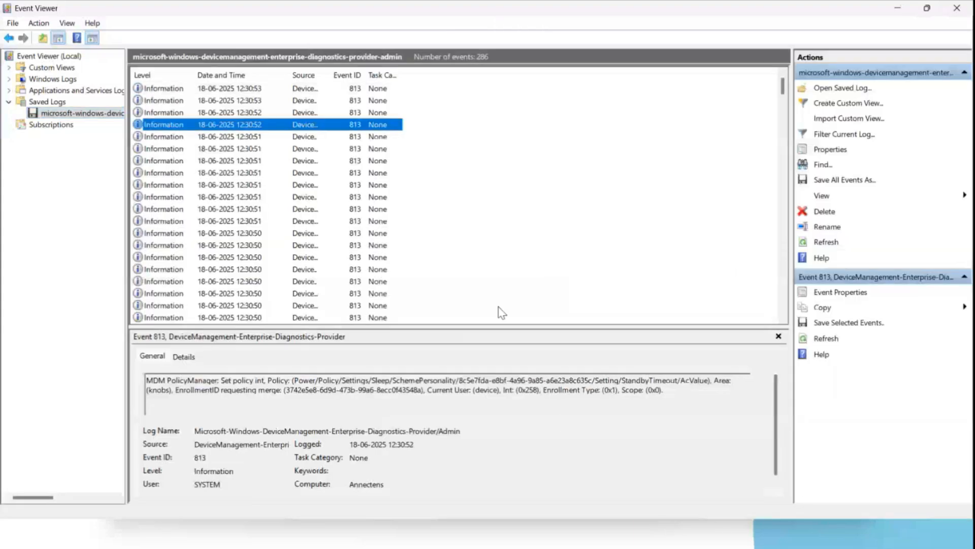
left_click(175, 162)
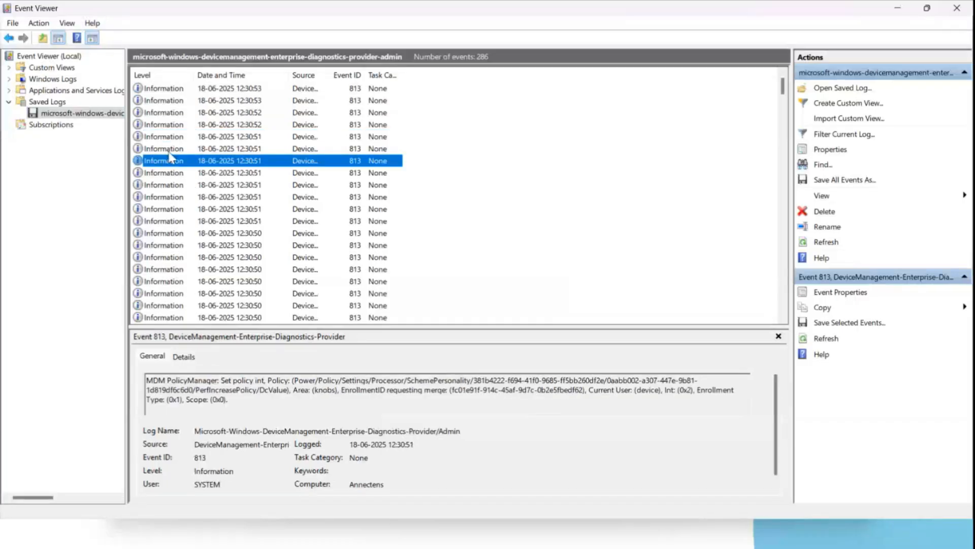
left_click(163, 257)
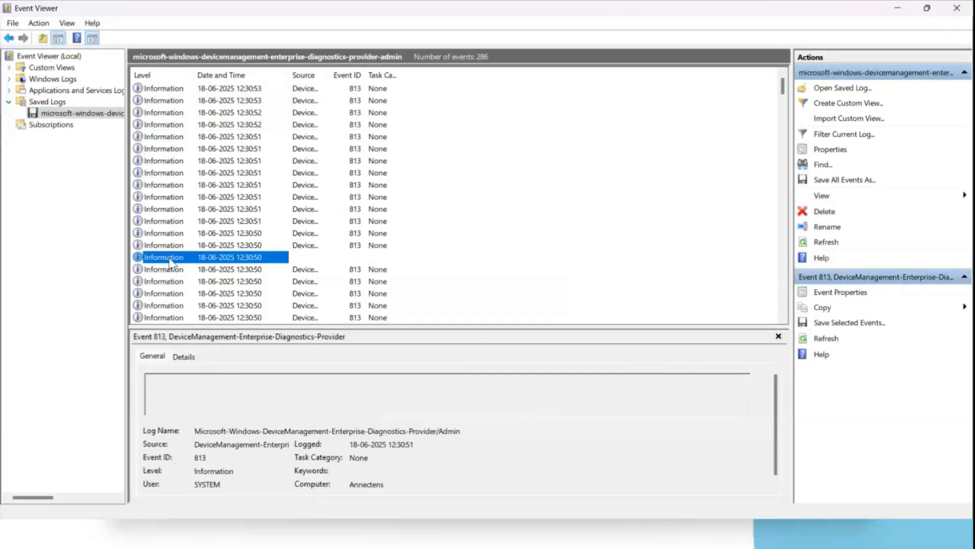
scroll(173, 263, "down", 1)
left_click(165, 186)
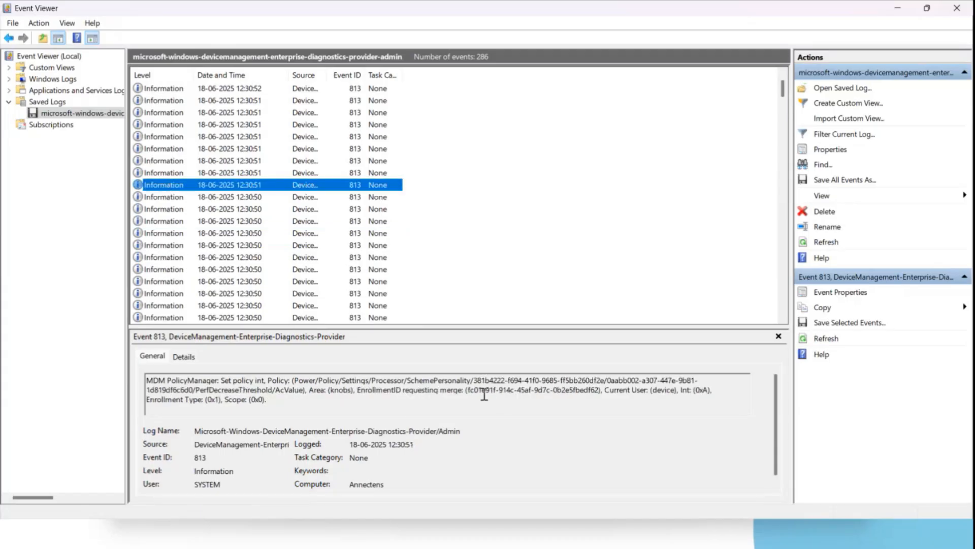
left_click_drag(469, 390, 253, 414)
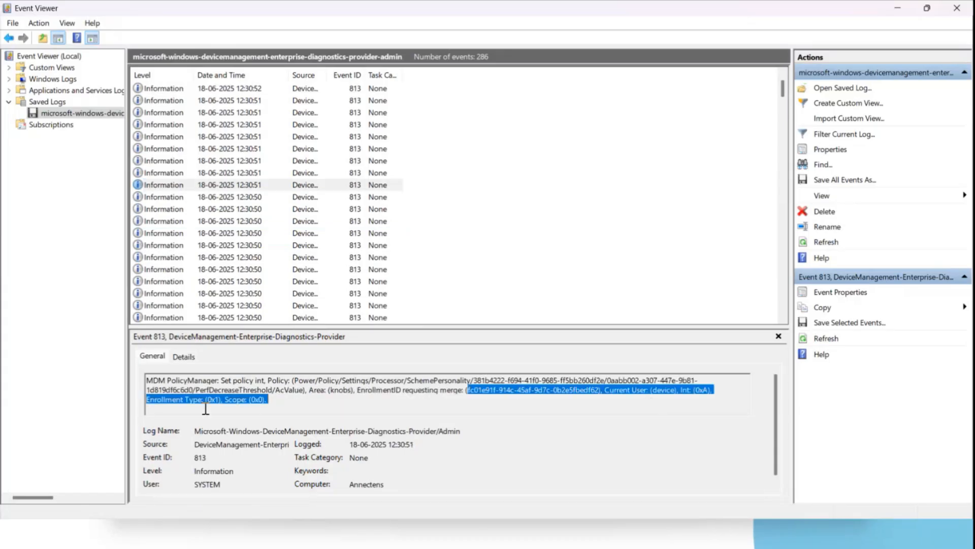
left_click(164, 222)
left_click(160, 273)
left_click(174, 293)
left_click(173, 317)
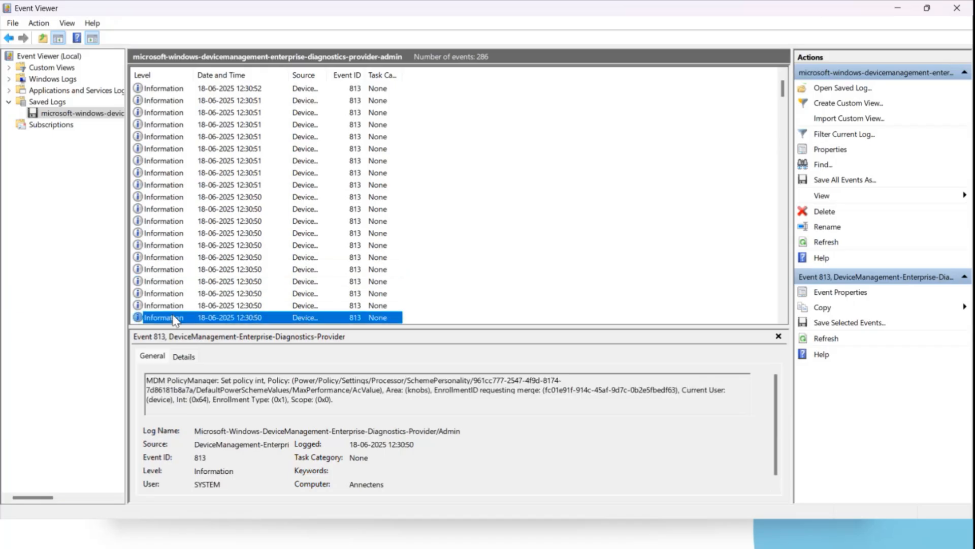
scroll(167, 284, "down", 2)
left_click(162, 269)
scroll(163, 269, "down", 3)
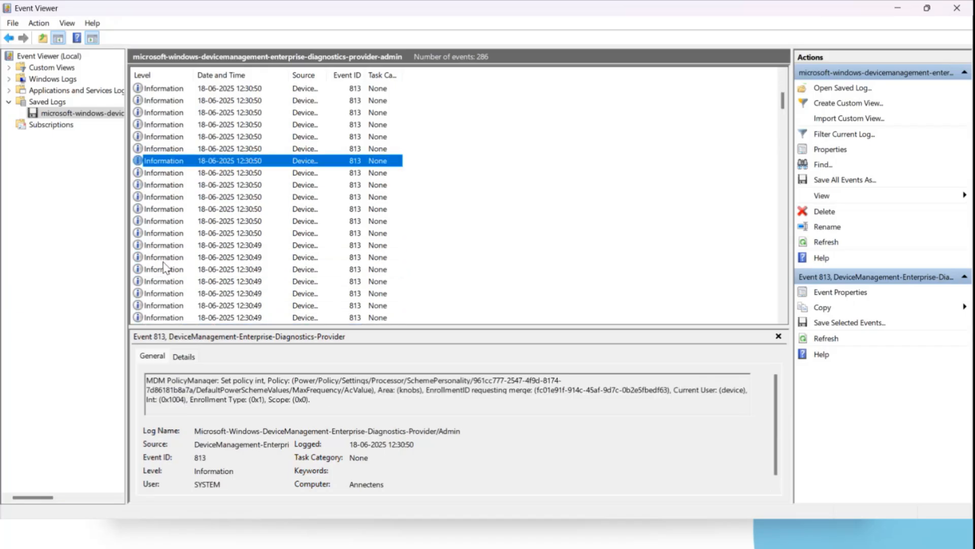
Continue stepping through further events in the saved log, inspecting each event's policy details.
left_click_drag(219, 380, 146, 380)
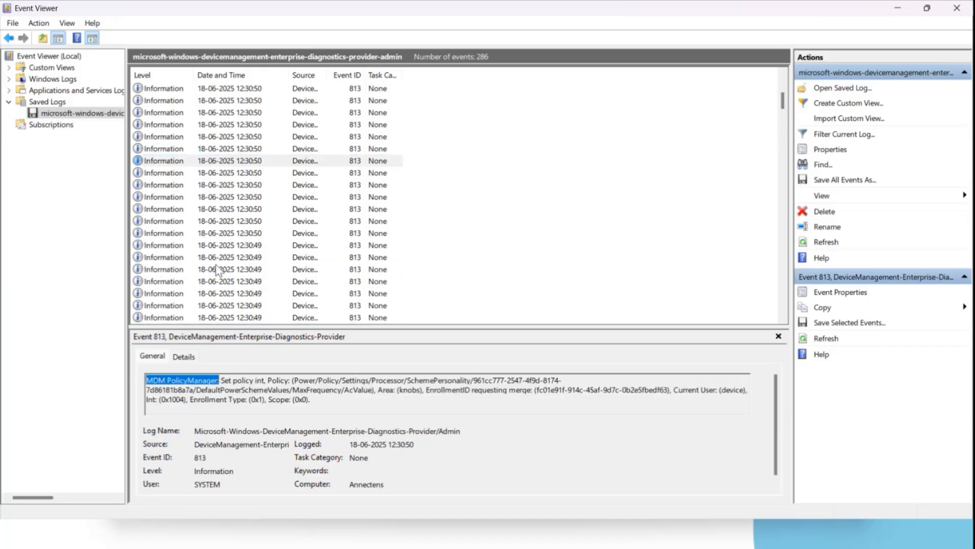
left_click(157, 185)
left_click(155, 209)
left_click(154, 234)
left_click(155, 257)
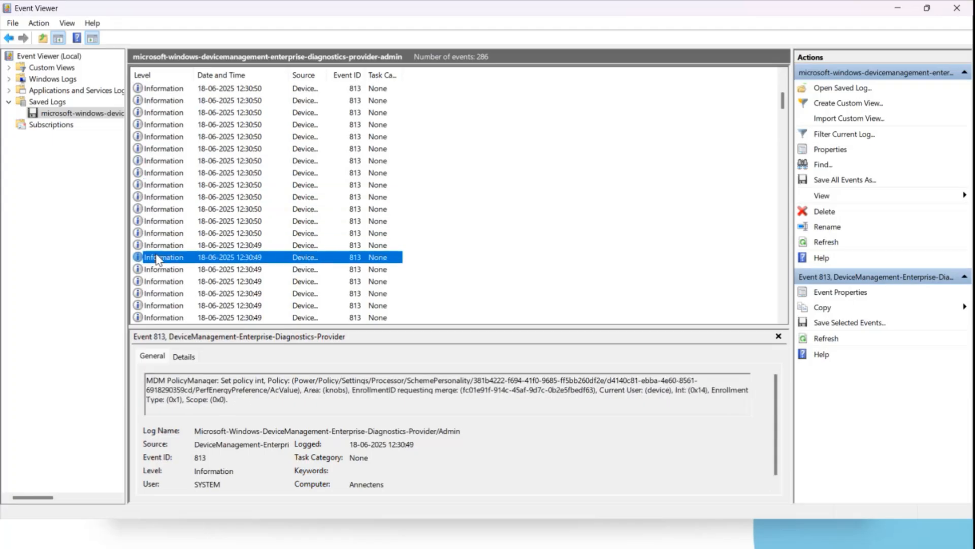
scroll(157, 258, "down", 6)
left_click(166, 235)
left_click(173, 186)
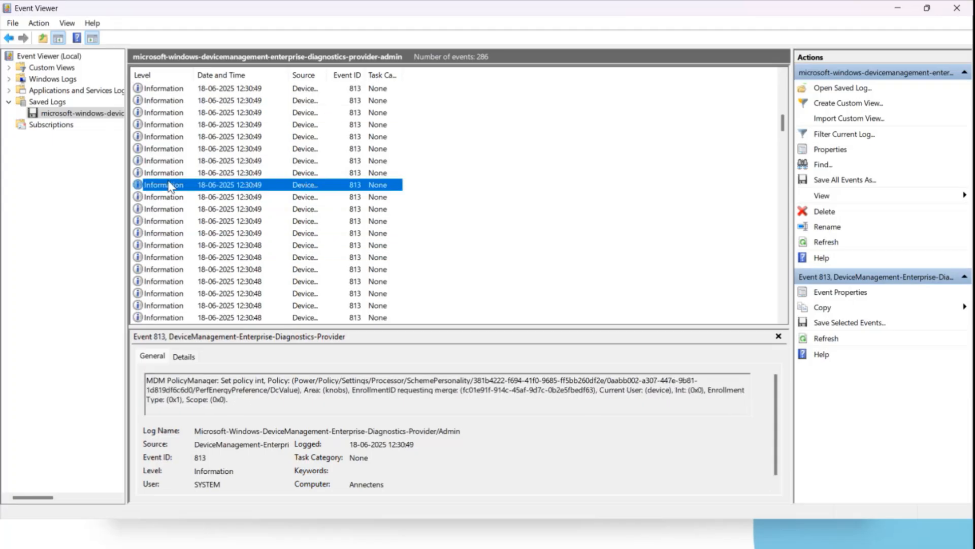
left_click(174, 137)
scroll(164, 227, "up", 3)
left_click(165, 150)
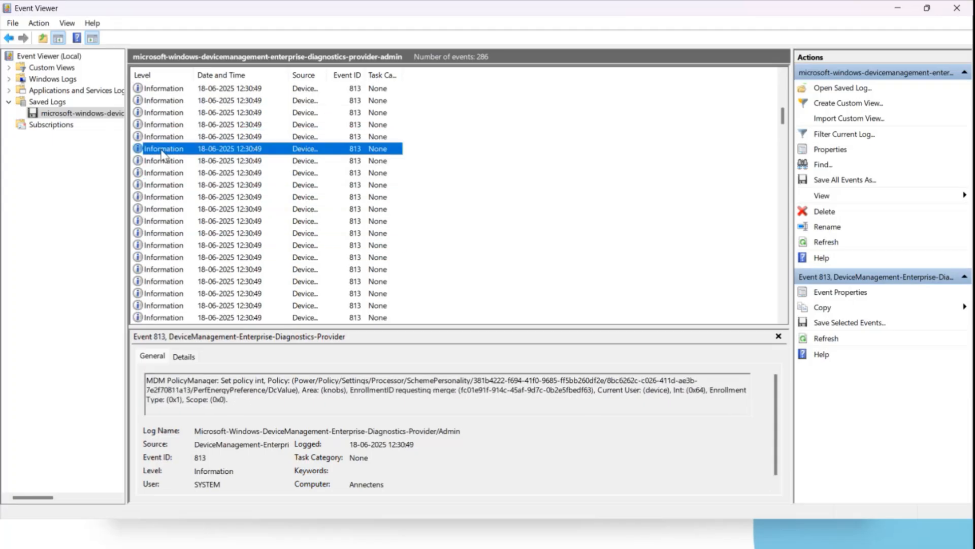
left_click(173, 116)
scroll(210, 231, "up", 3)
left_click(163, 149)
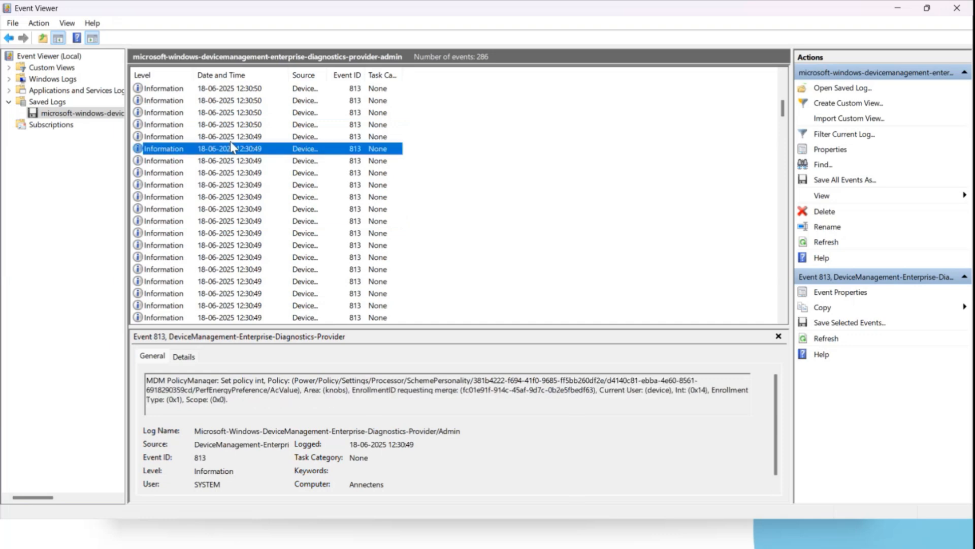
left_click(169, 136)
scroll(169, 136, "up", 5)
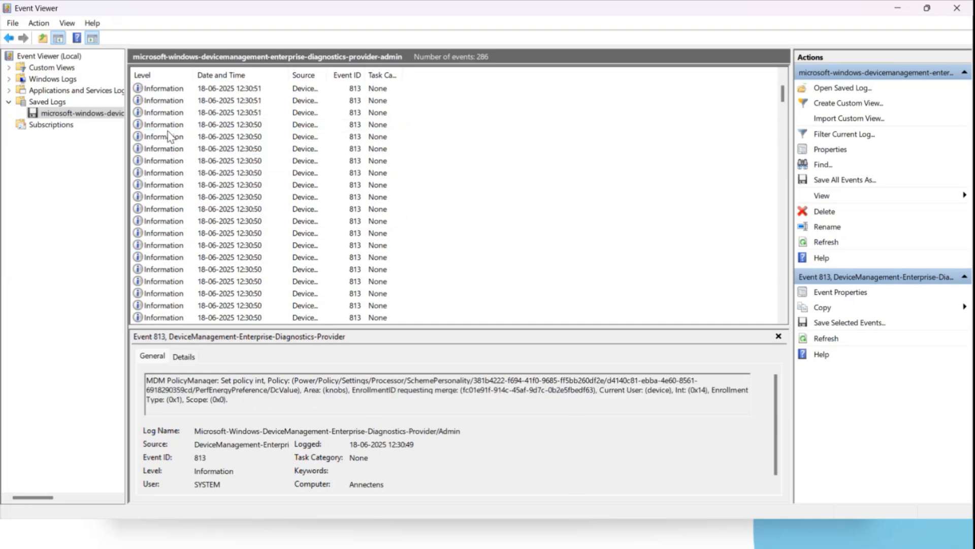
Switch to the virtual machine and go to C:\ProgramData\Microsoft\IntuneManagementExtension\Logs in File Explorer.
left_click(895, 11)
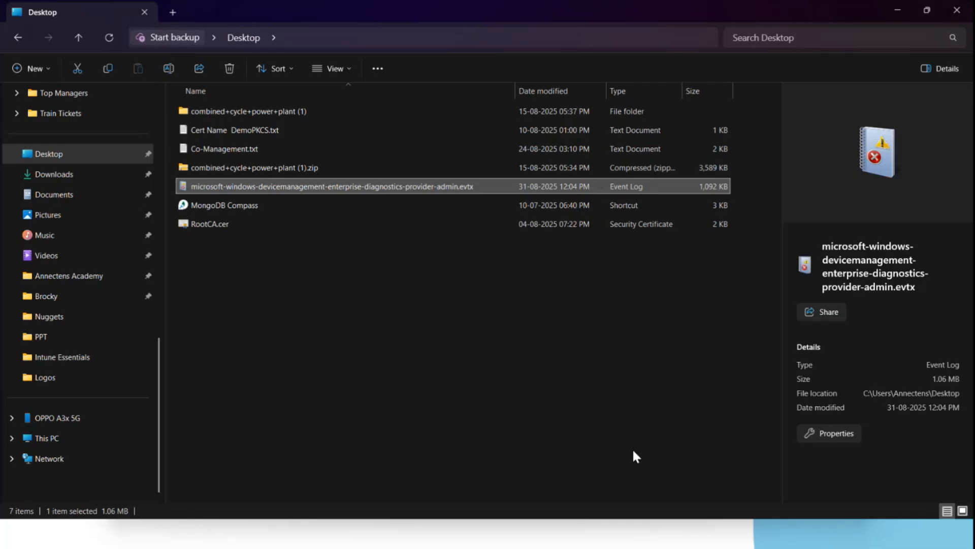
left_click(600, 534)
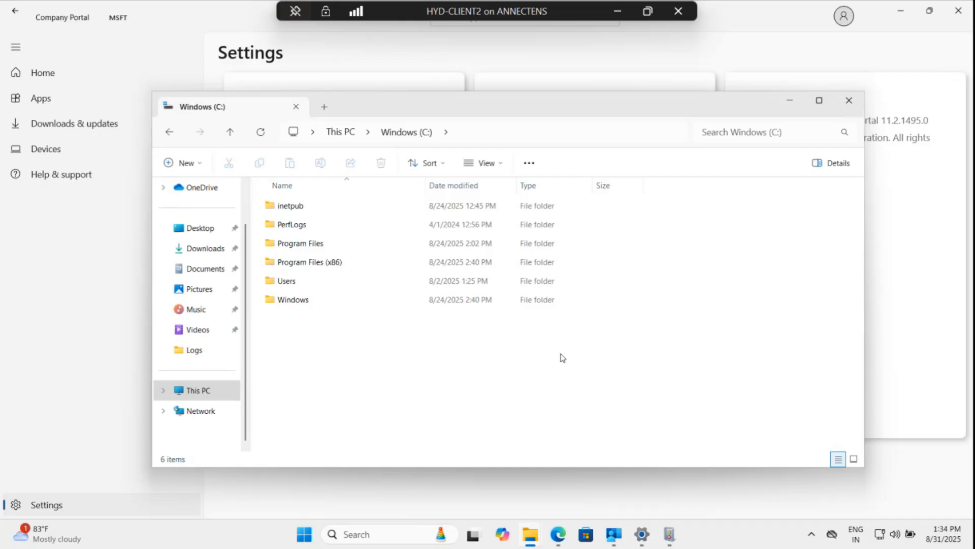
left_click(345, 262)
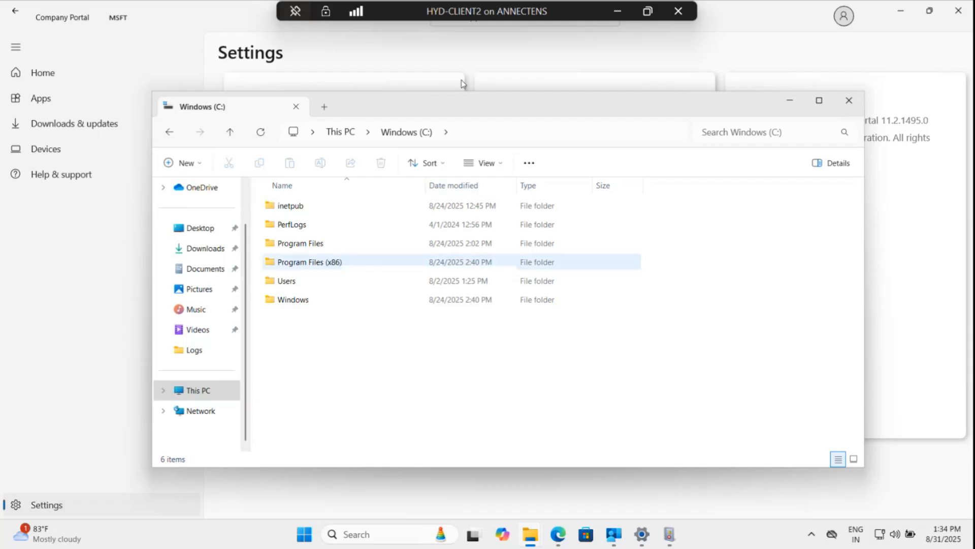
left_click(561, 133)
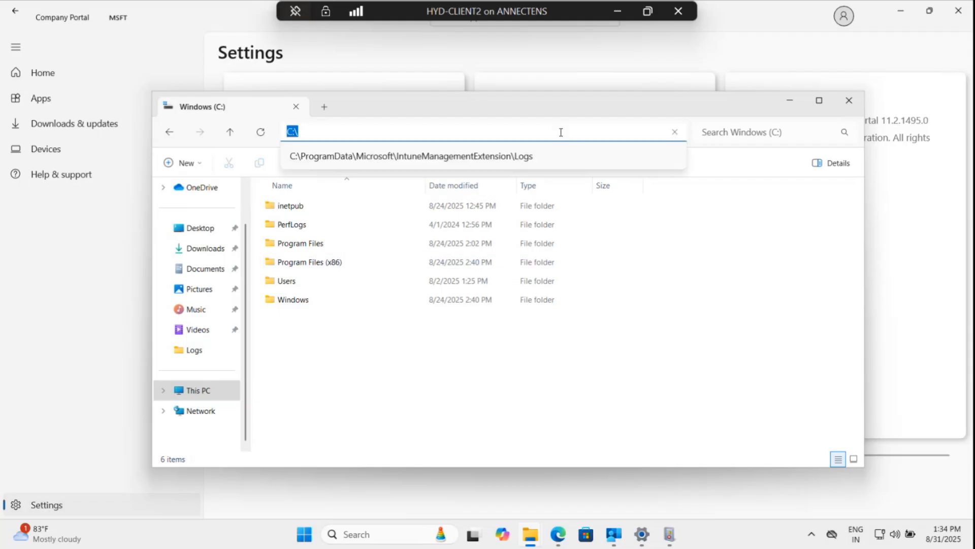
left_click(525, 158)
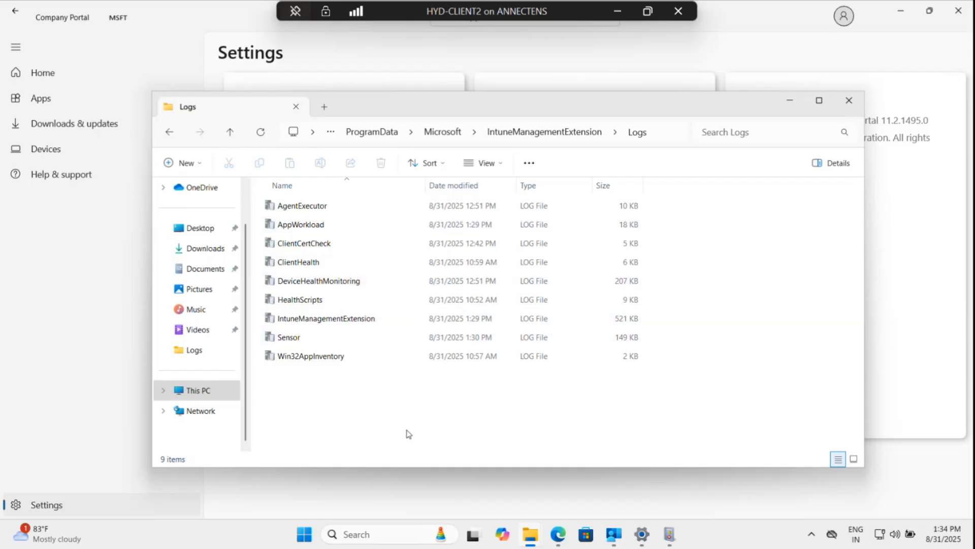
Open the IntuneManagementExtension log in the Configuration Manager Trace Log Tool, maximized, and review its entries.
double_click(358, 319)
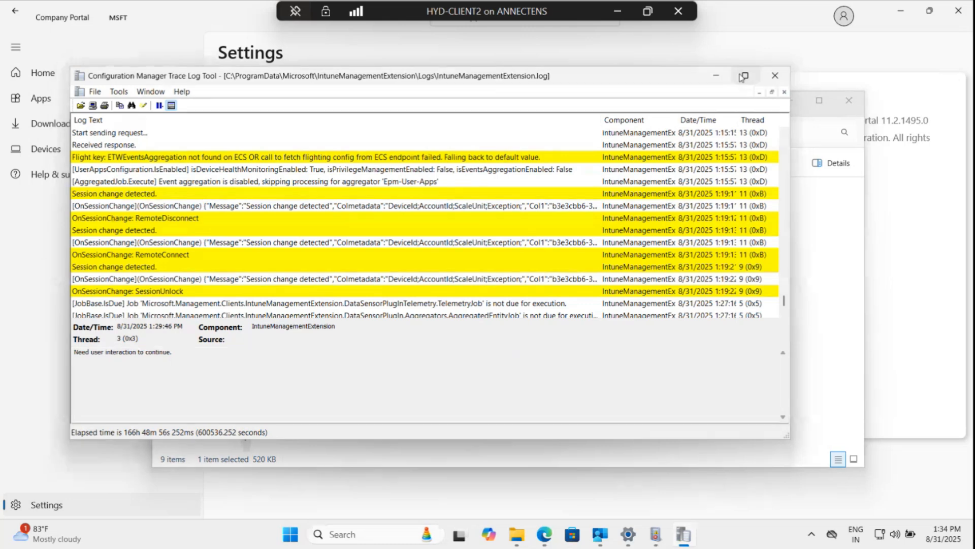
left_click(745, 76)
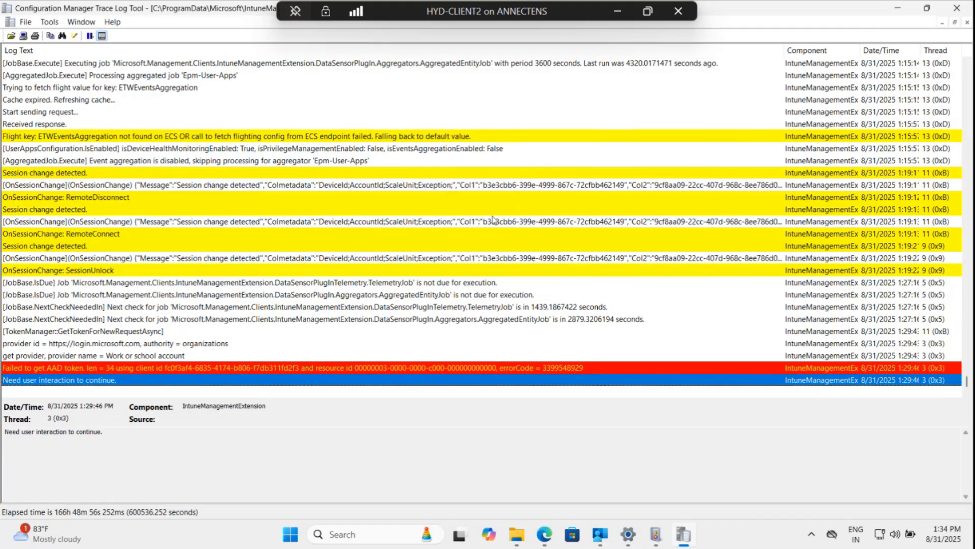
scroll(487, 319, "up", 8)
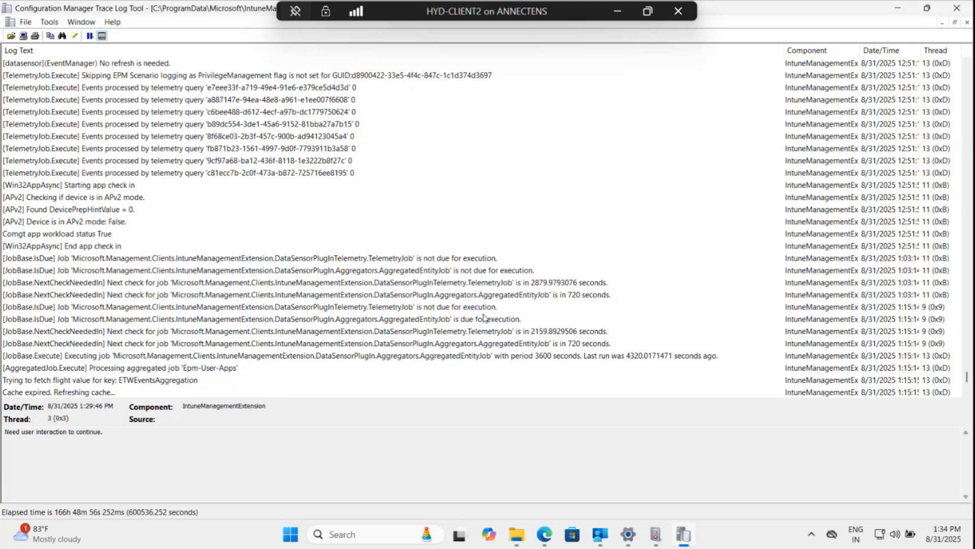
Scroll upward through the IntuneManagementExtension log to examine earlier highlighted entries.
scroll(484, 317, "down", 2)
scroll(485, 318, "up", 5)
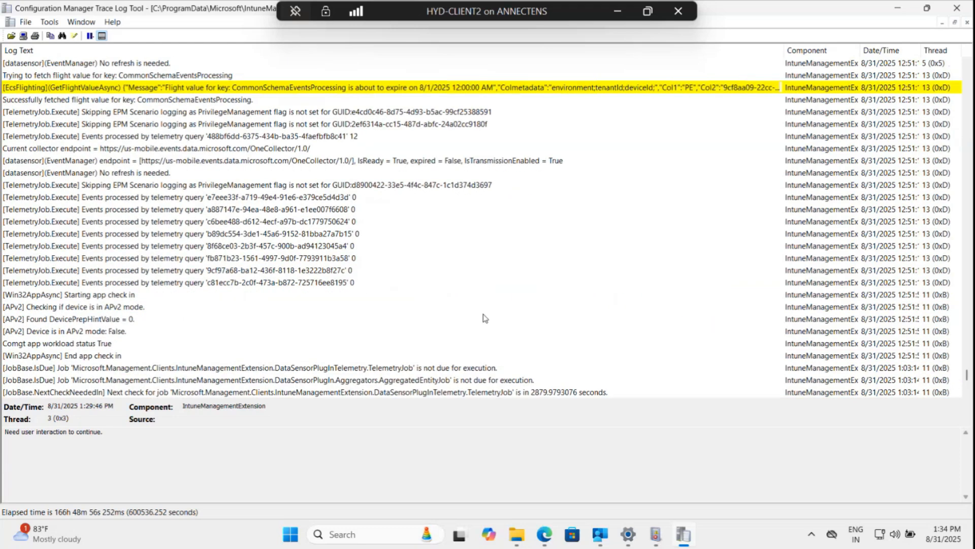
scroll(485, 319, "up", 15)
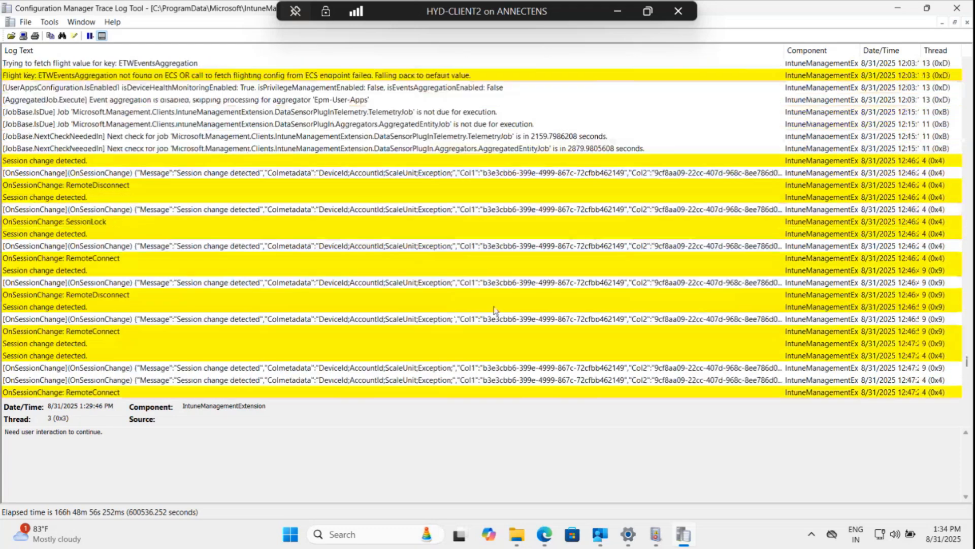
scroll(498, 309, "up", 7)
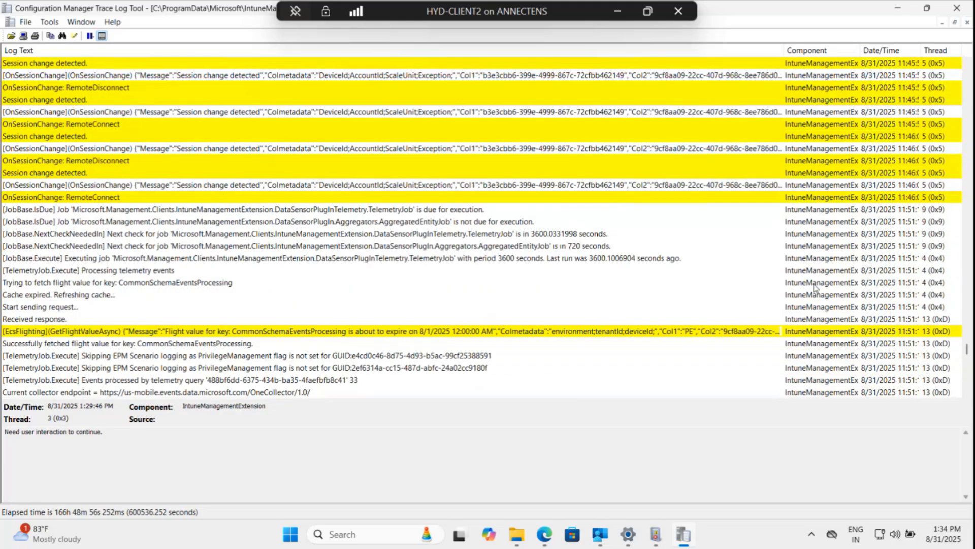
scroll(399, 249, "up", 5)
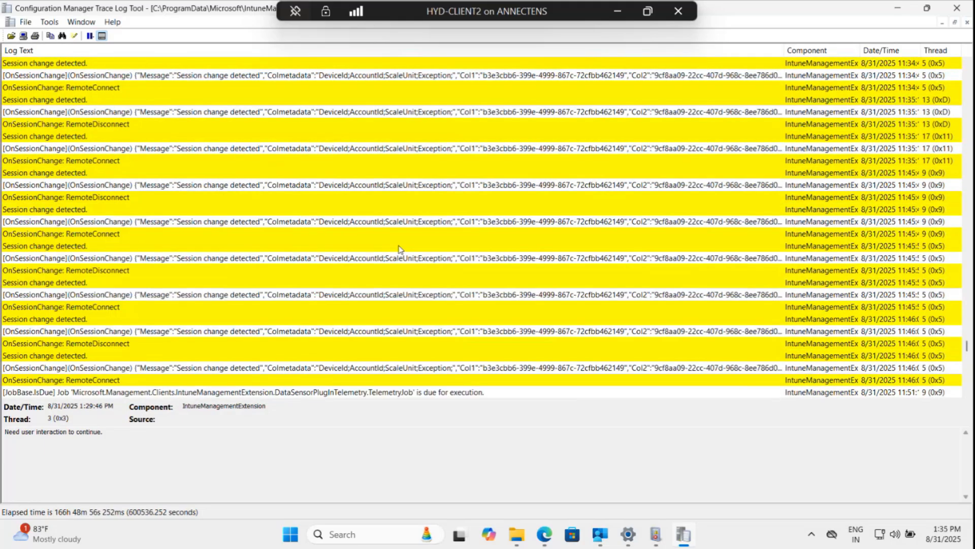
scroll(400, 249, "down", 1)
scroll(464, 264, "up", 7)
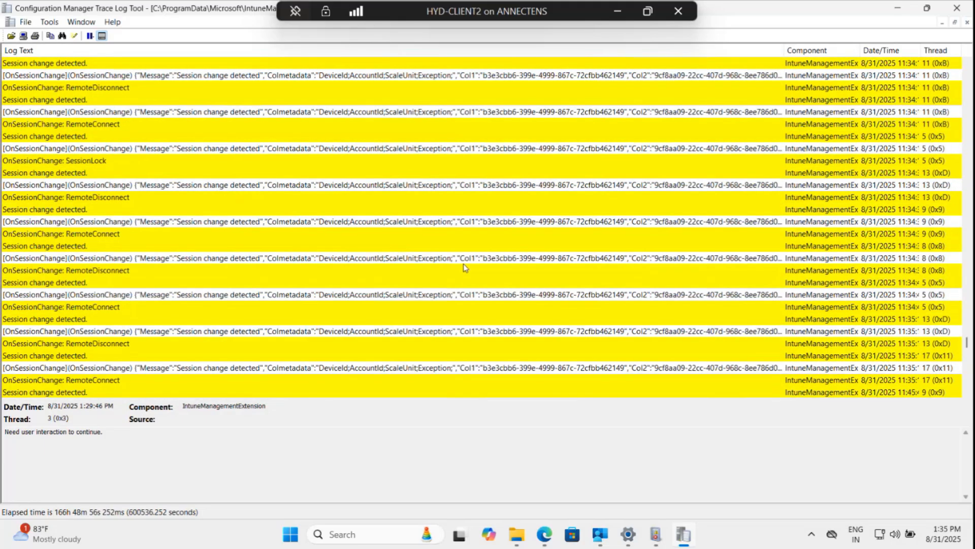
scroll(464, 264, "up", 10)
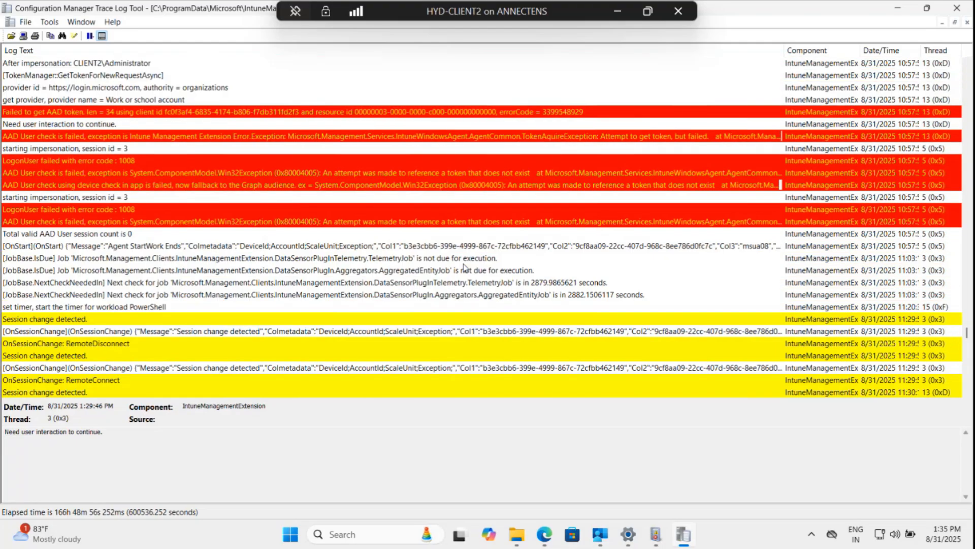
scroll(464, 267, "up", 1)
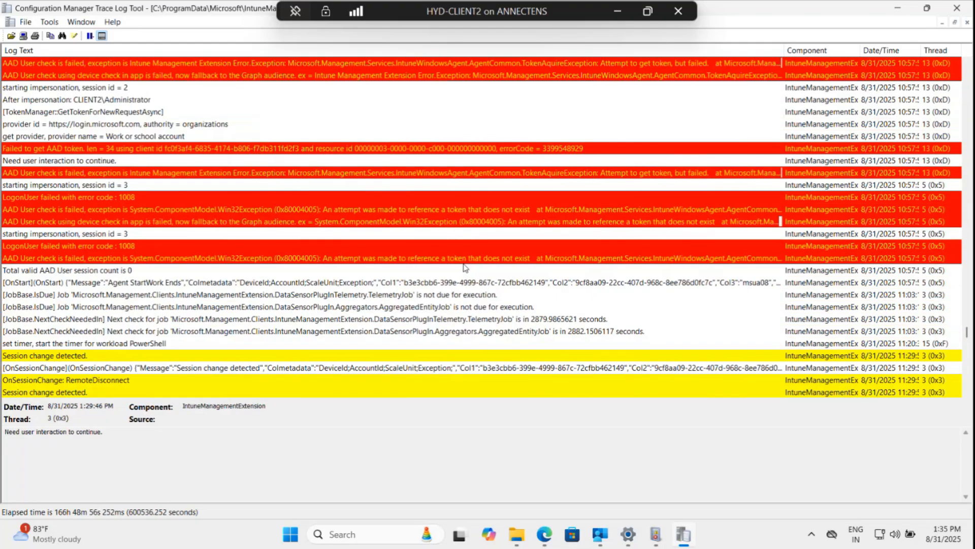
Select the red AAD User check error entries and read their exception details.
left_click(519, 173)
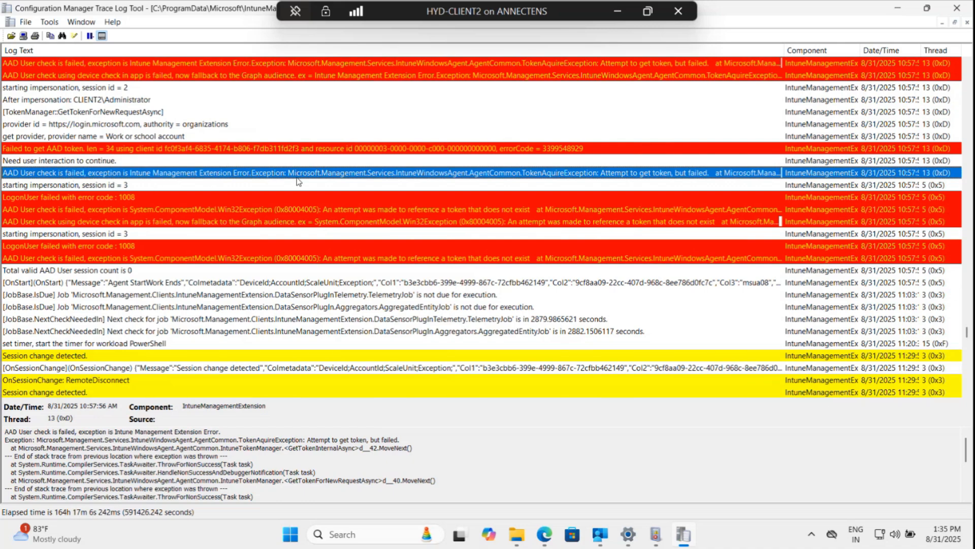
scroll(266, 201, "up", 5)
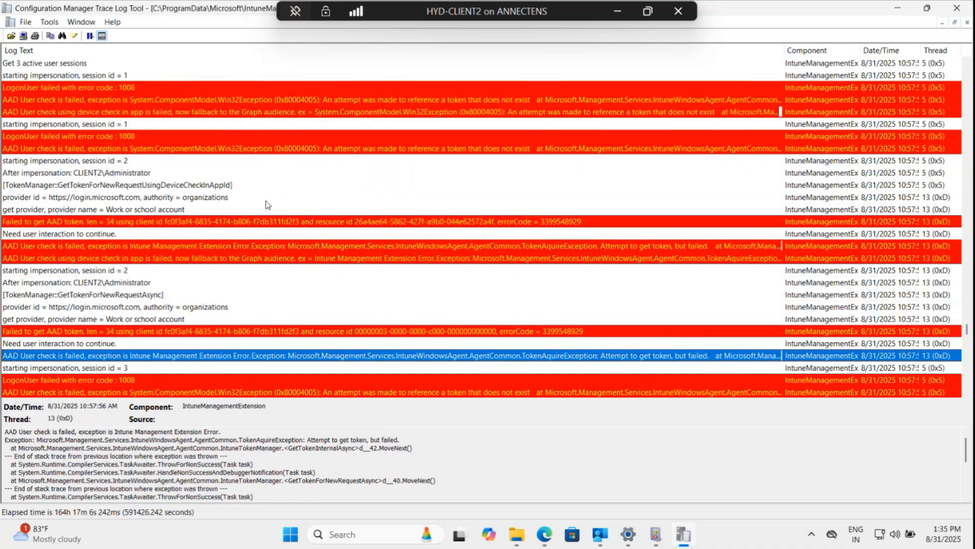
scroll(266, 200, "up", 2)
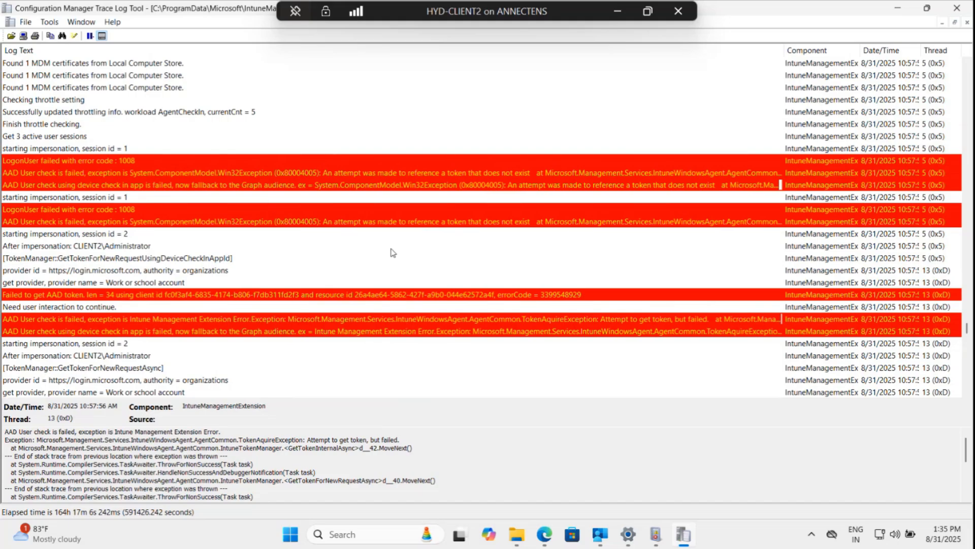
scroll(392, 252, "up", 1)
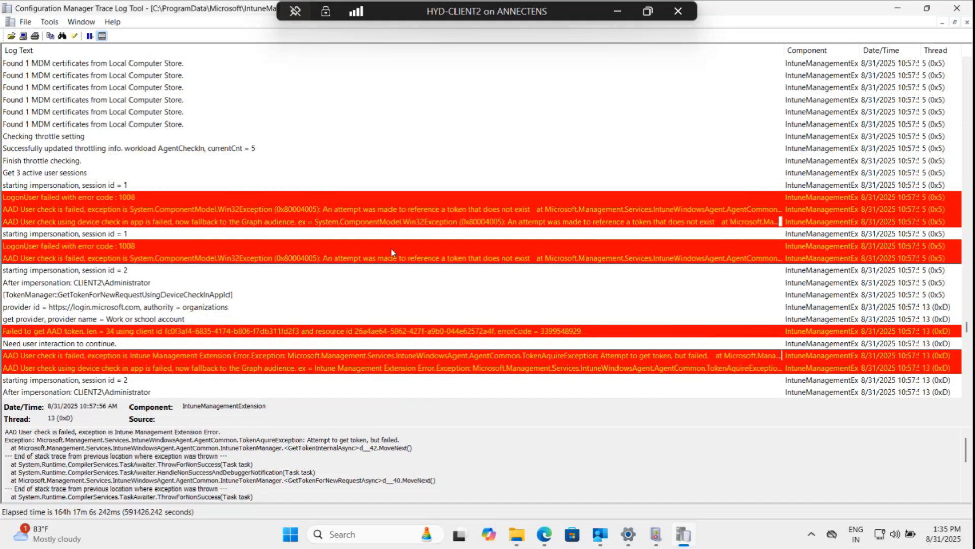
left_click(193, 224)
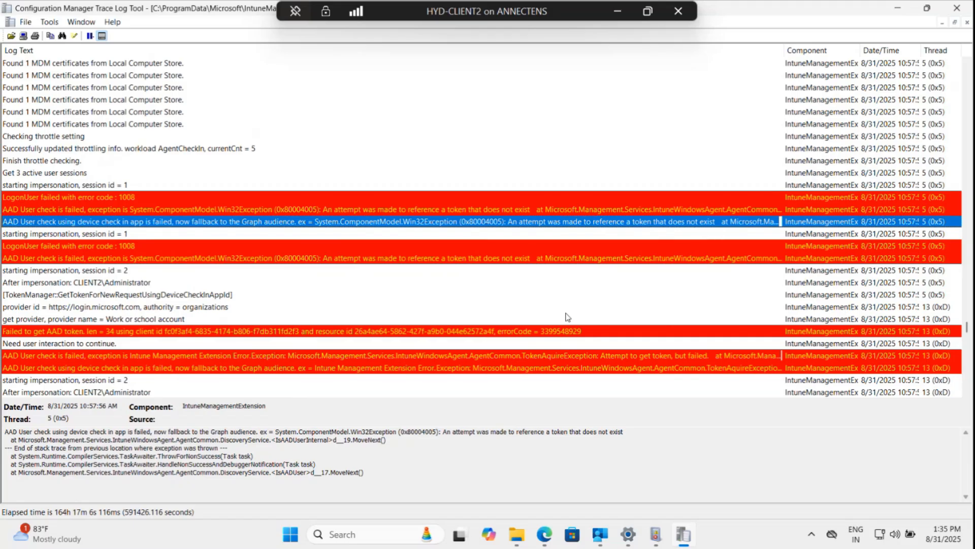
Scroll back to the beginning of the log to examine the earliest agent startup entries.
scroll(363, 258, "up", 3)
scroll(363, 258, "up", 15)
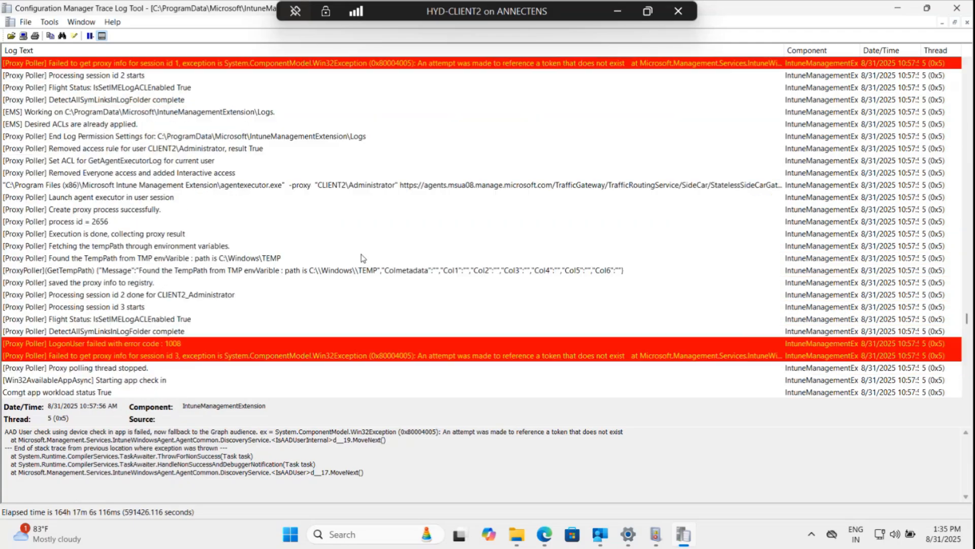
scroll(363, 259, "up", 5)
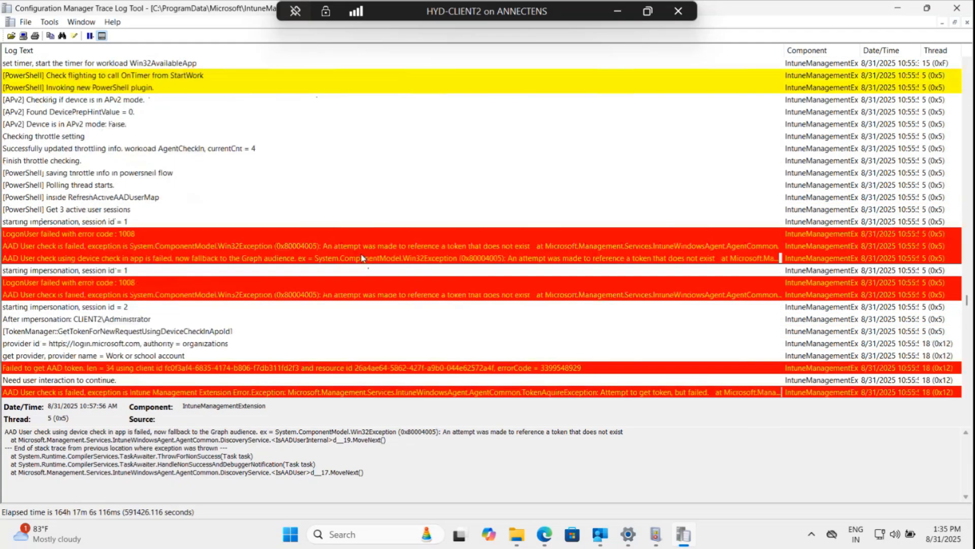
scroll(363, 258, "up", 6)
scroll(361, 257, "up", 20)
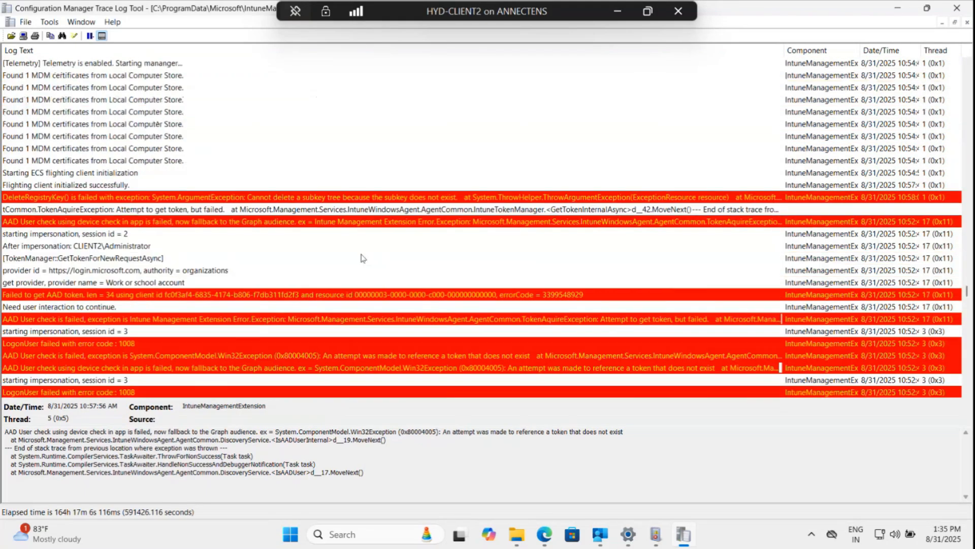
scroll(361, 258, "up", 15)
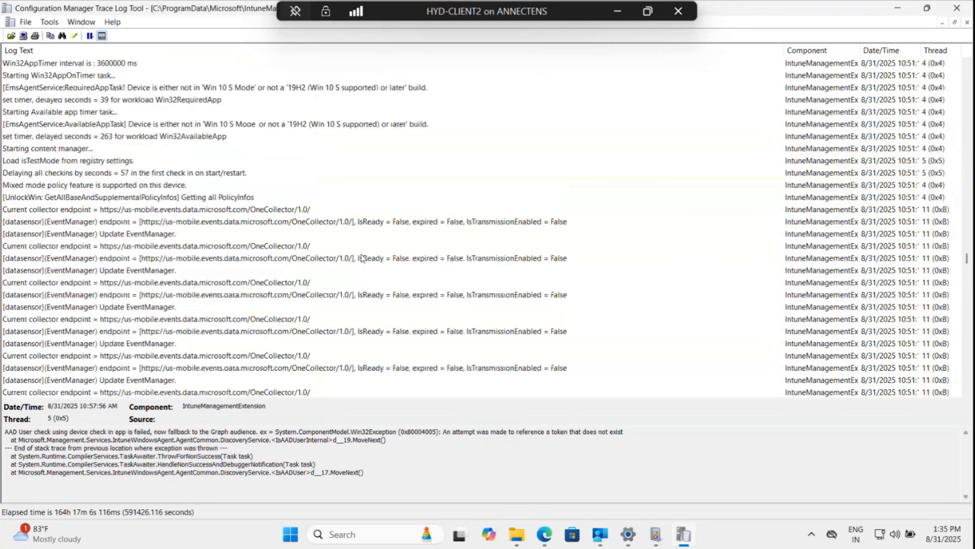
scroll(362, 257, "up", 20)
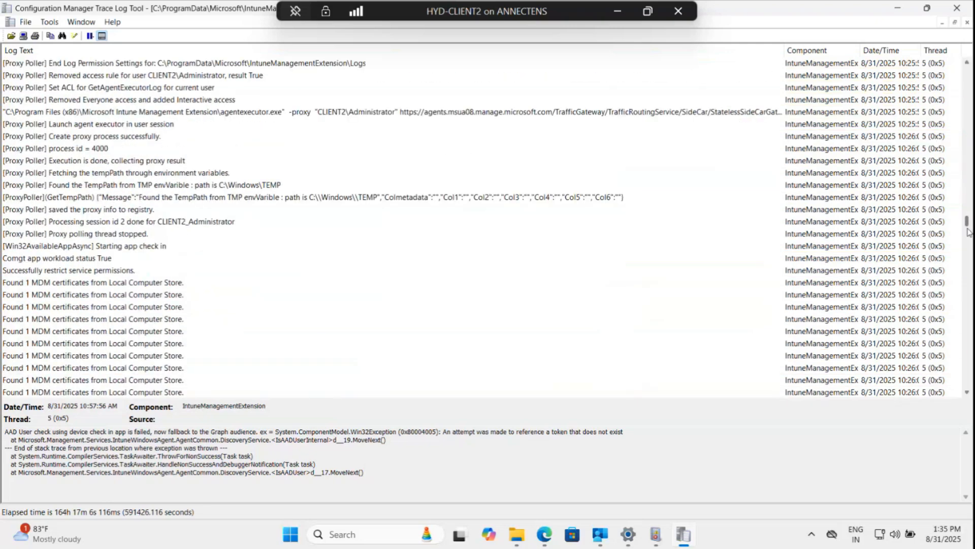
left_click_drag(968, 222, 968, 71)
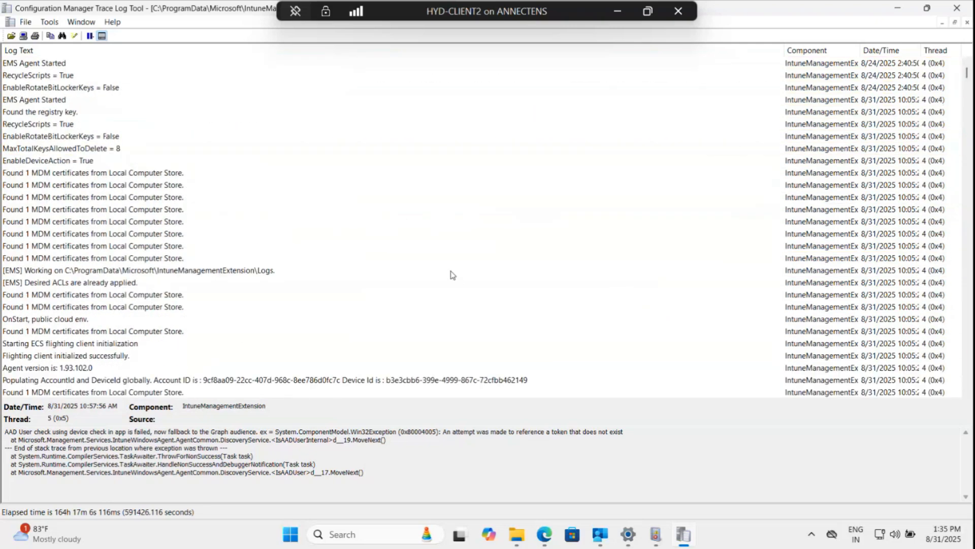
Select the Location Service endpoint failure entry and read its details.
scroll(452, 275, "down", 5)
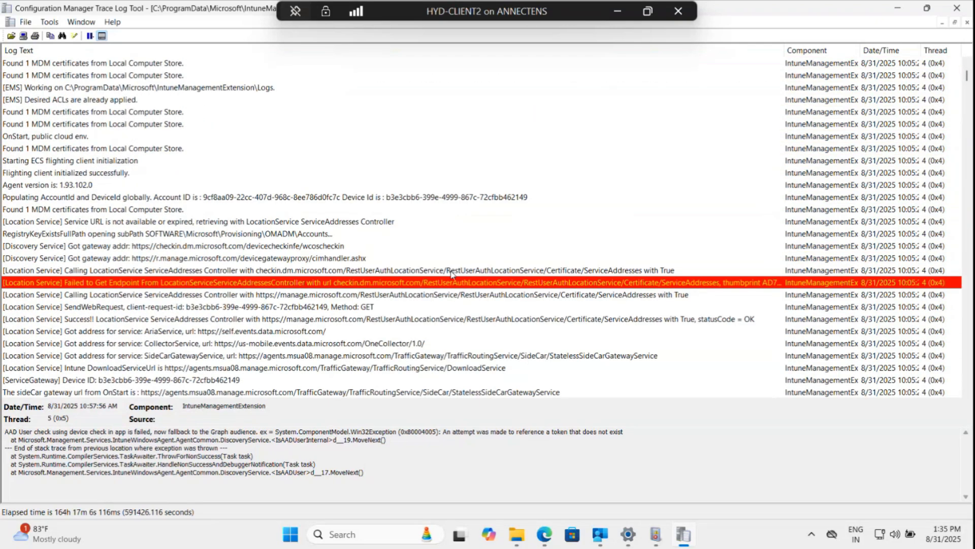
scroll(449, 288, "down", 1)
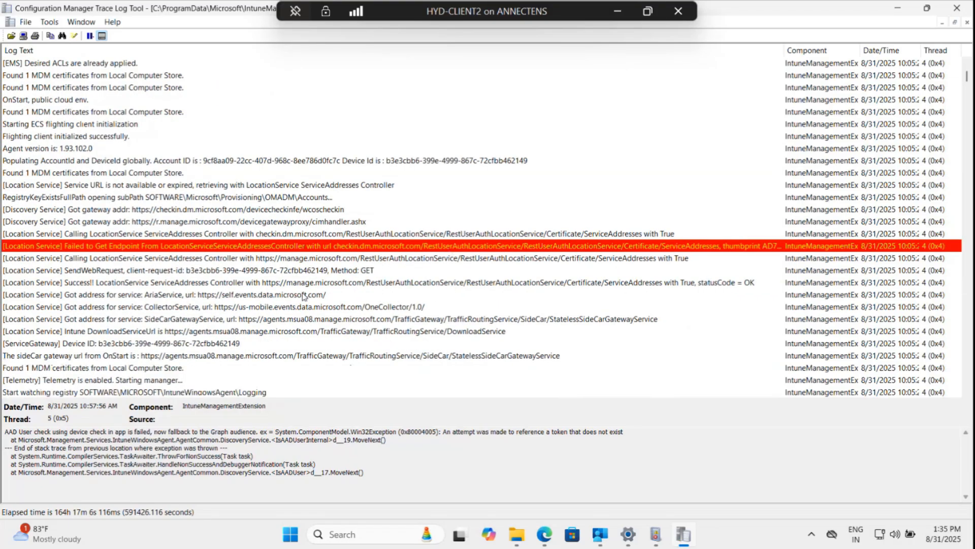
left_click(176, 250)
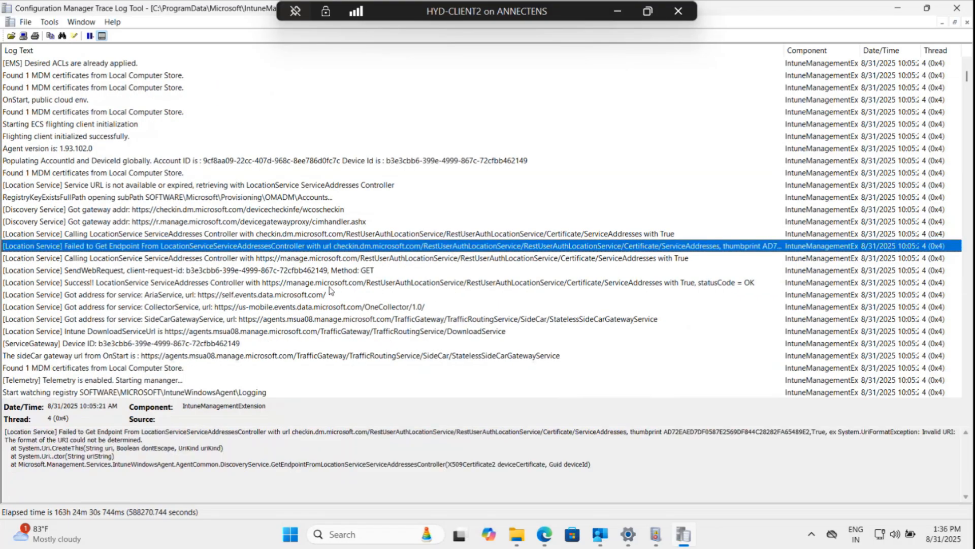
Scroll down through the startup entries, selecting datasensor and DataCollectionManager lines to read them.
scroll(332, 290, "down", 5)
scroll(330, 289, "down", 7)
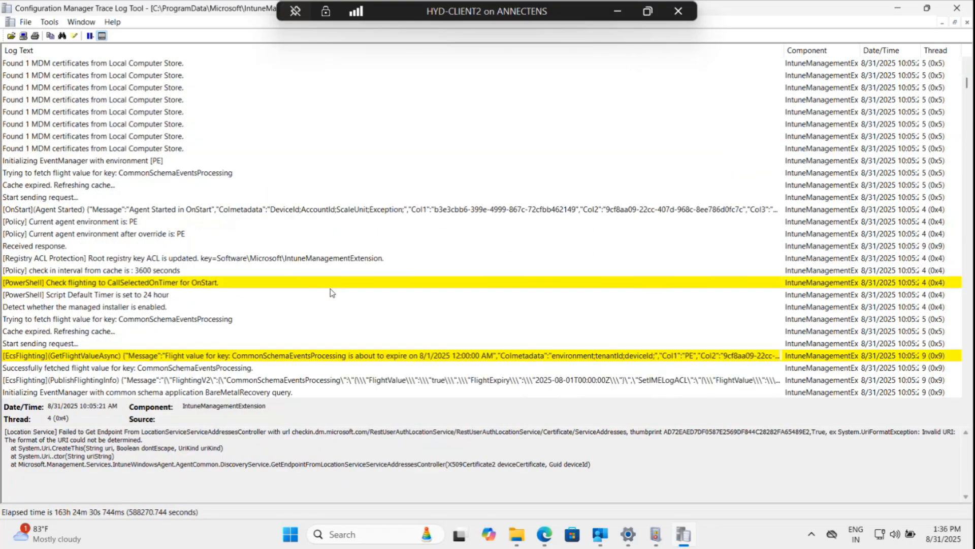
scroll(214, 267, "down", 3)
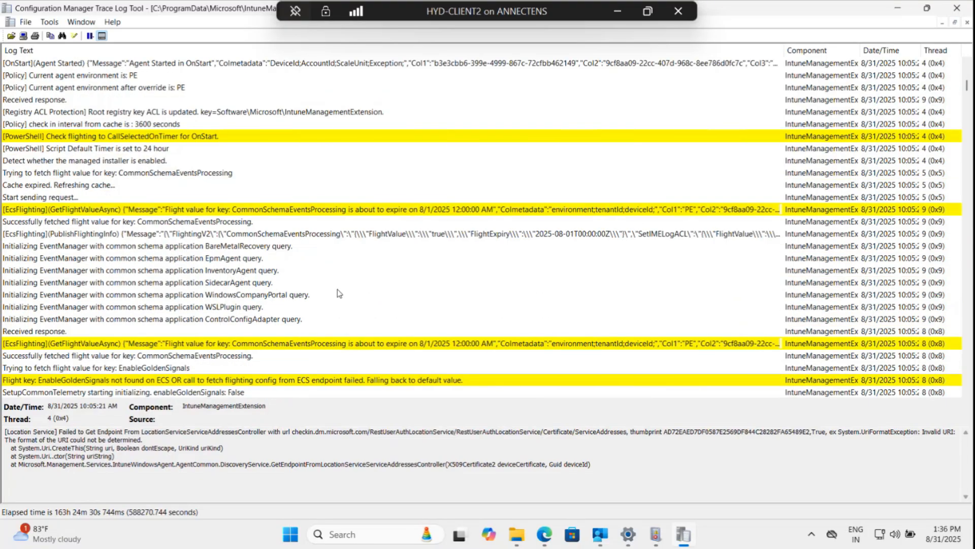
scroll(231, 292, "down", 10)
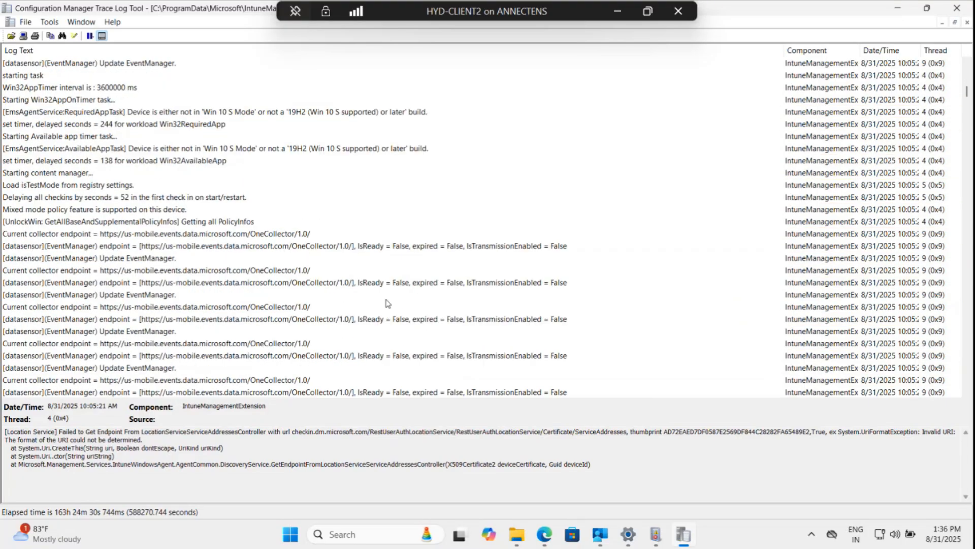
scroll(421, 307, "down", 1)
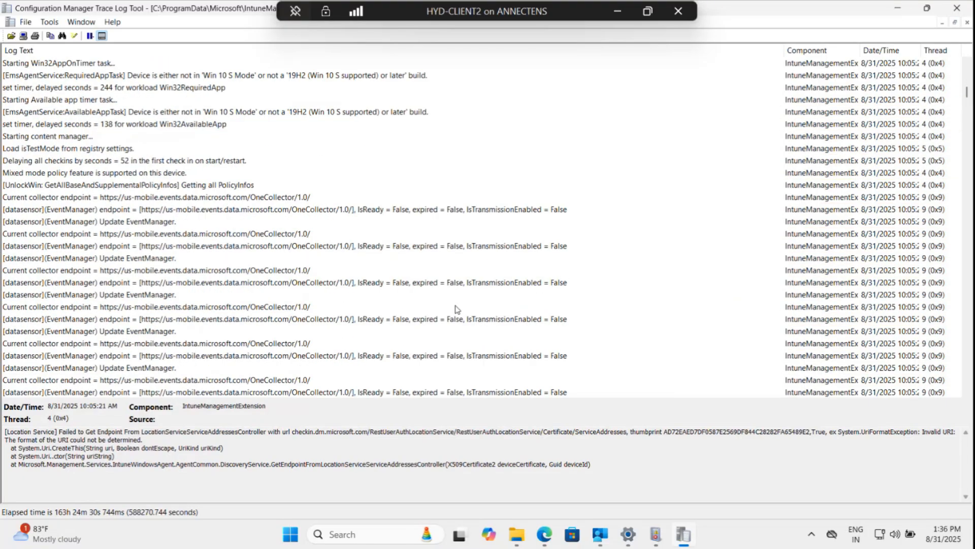
left_click(491, 251)
scroll(455, 310, "down", 5)
scroll(456, 311, "down", 3)
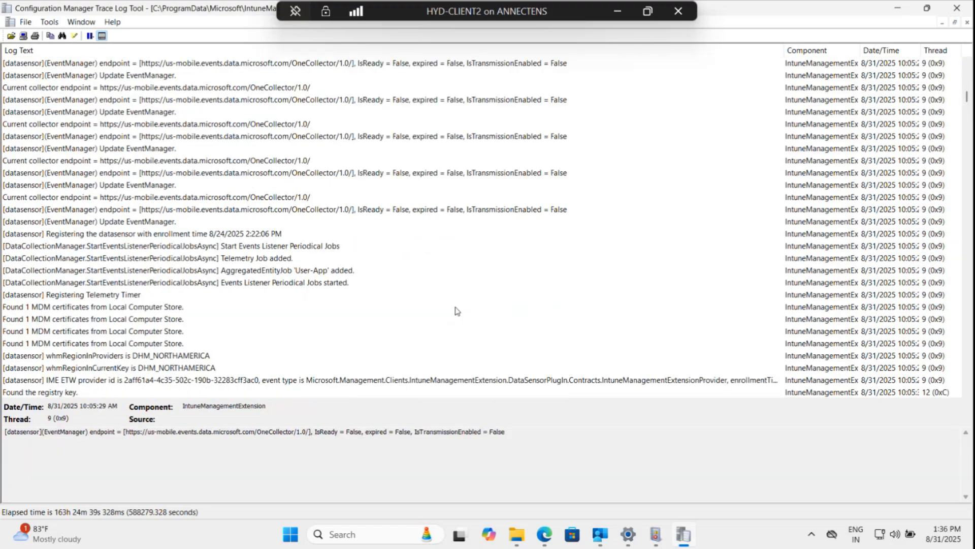
scroll(455, 311, "down", 1)
scroll(456, 310, "down", 1)
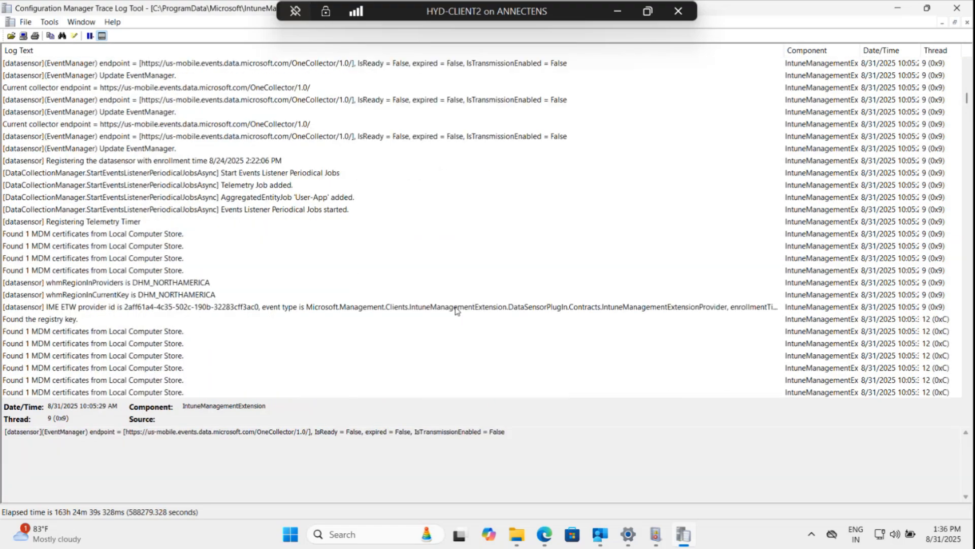
left_click(279, 187)
Select an UnlockWin PolicyInfo entry and keep scrolling through the following log entries.
scroll(410, 249, "down", 2)
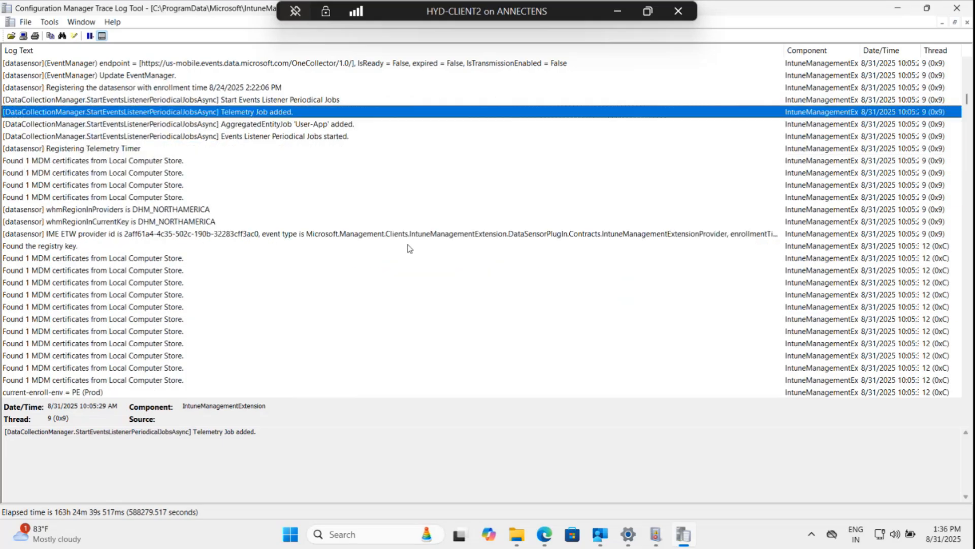
scroll(410, 248, "down", 1)
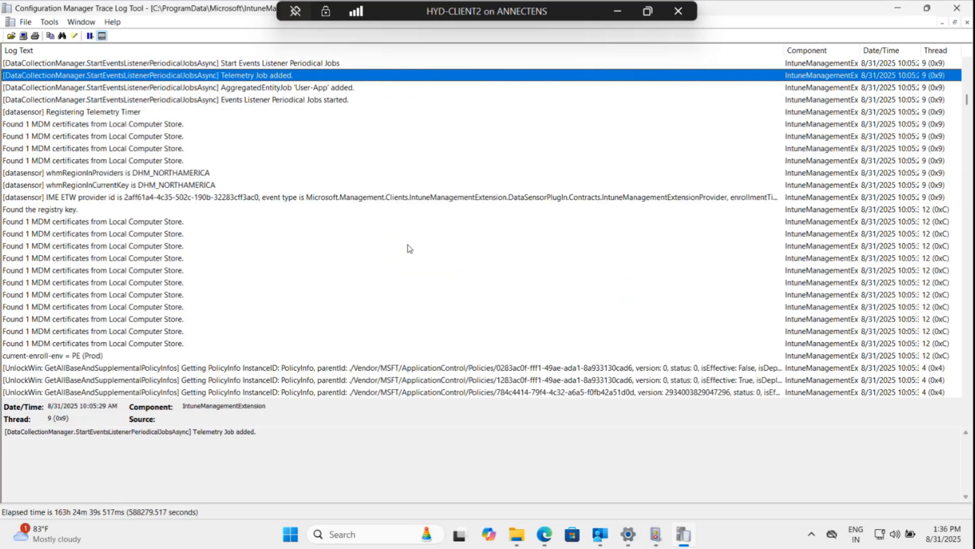
scroll(410, 248, "down", 2)
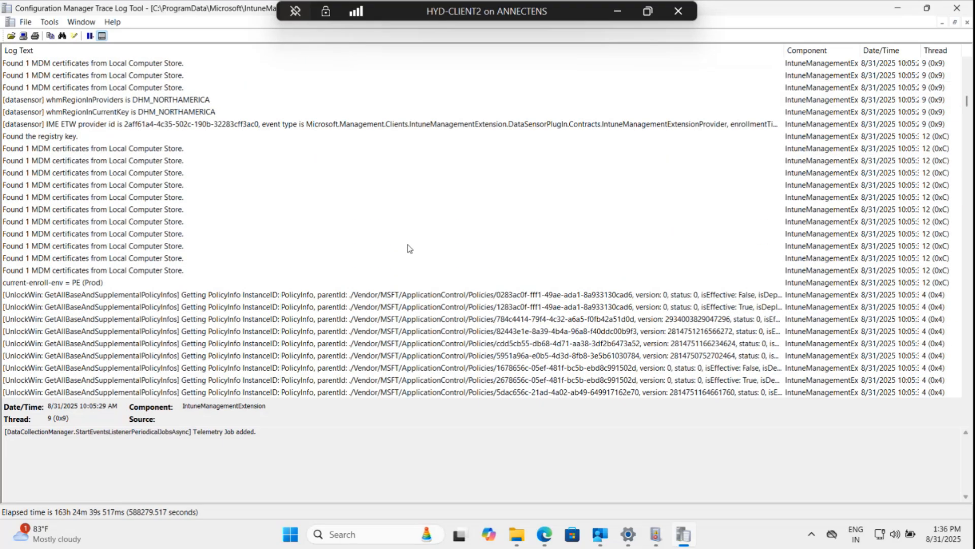
scroll(410, 249, "down", 4)
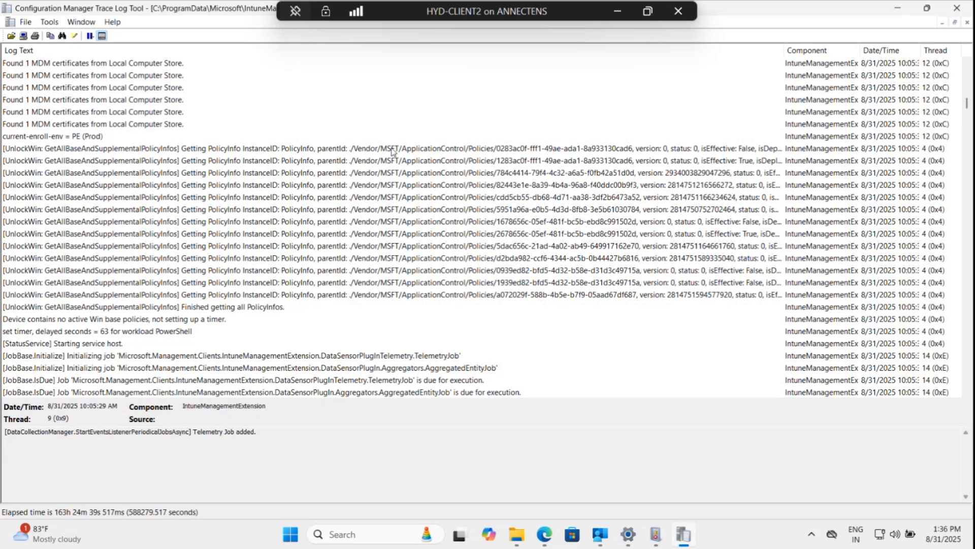
left_click(392, 150)
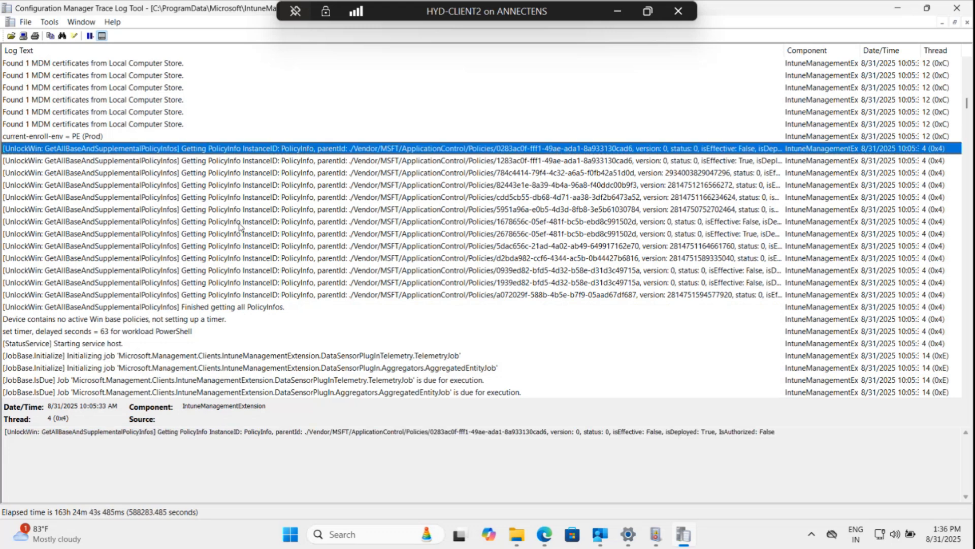
scroll(336, 236, "down", 1)
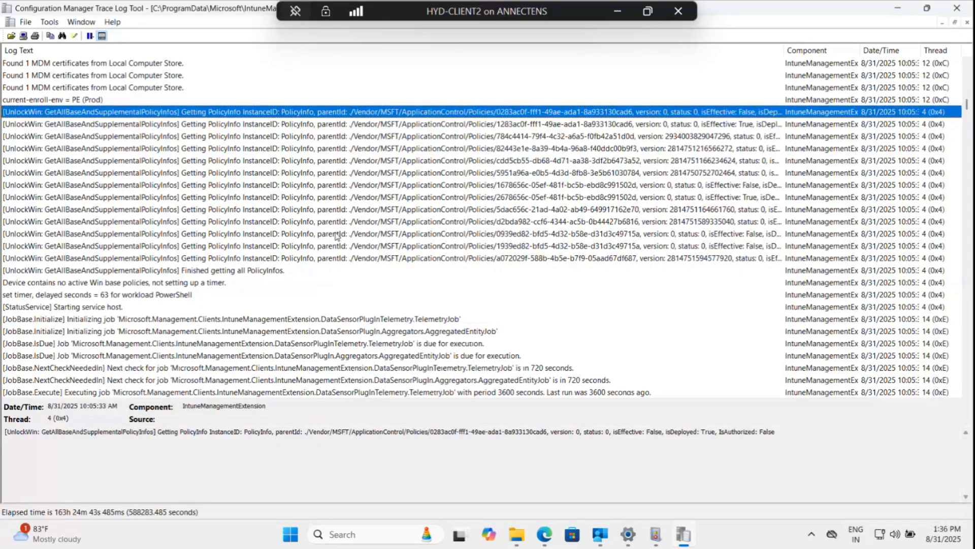
scroll(335, 237, "down", 5)
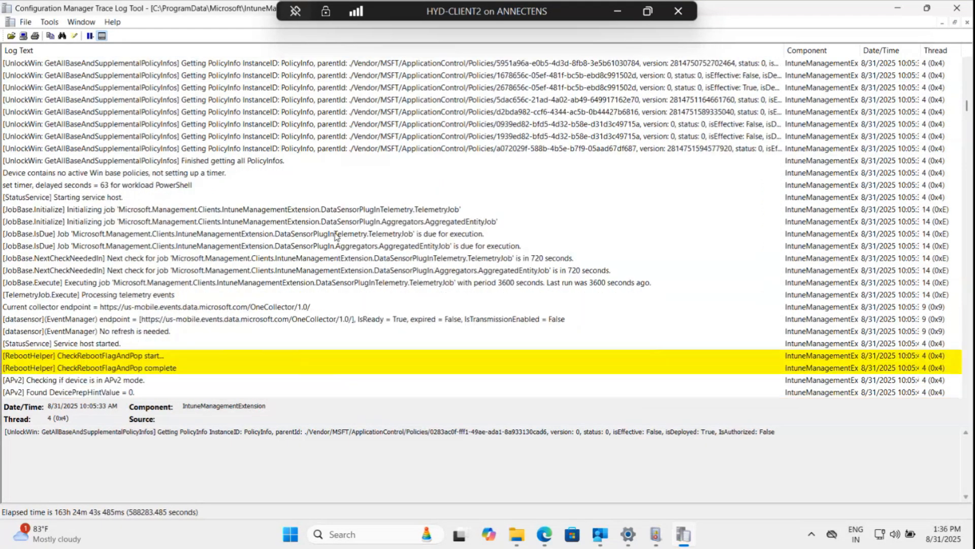
scroll(334, 236, "down", 4)
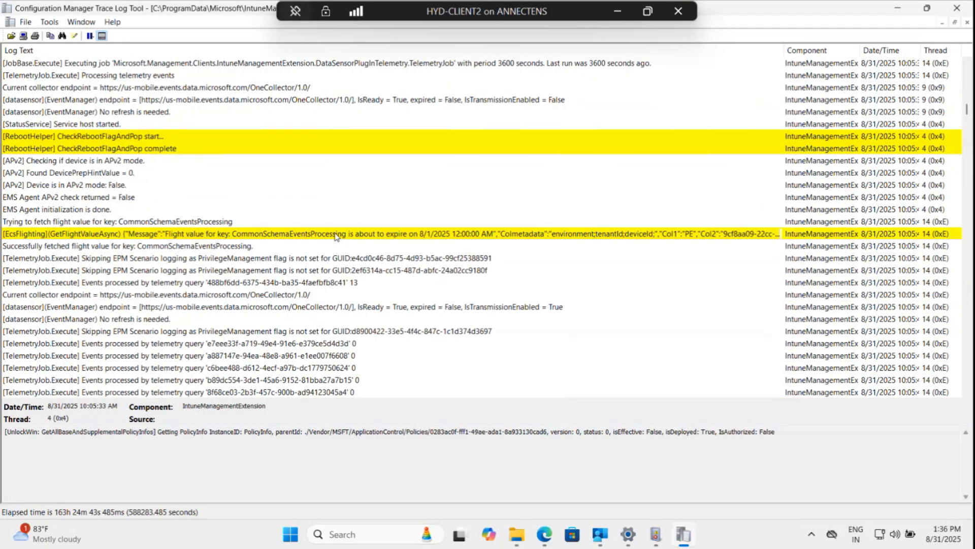
Scroll down through the log entries covering agent check-in, channel registration and AAD token errors.
scroll(336, 236, "down", 1)
scroll(335, 237, "down", 1)
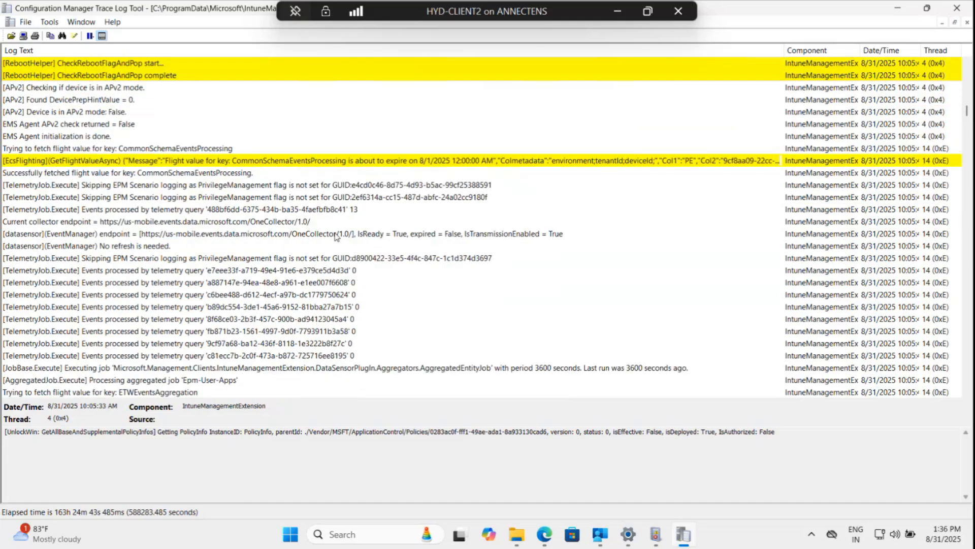
scroll(336, 236, "down", 2)
scroll(336, 237, "down", 2)
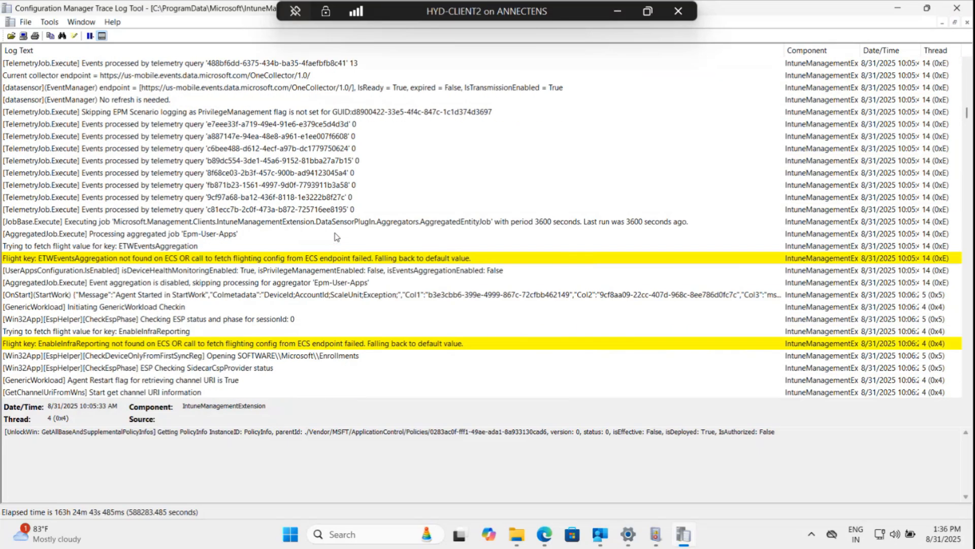
scroll(336, 236, "down", 1)
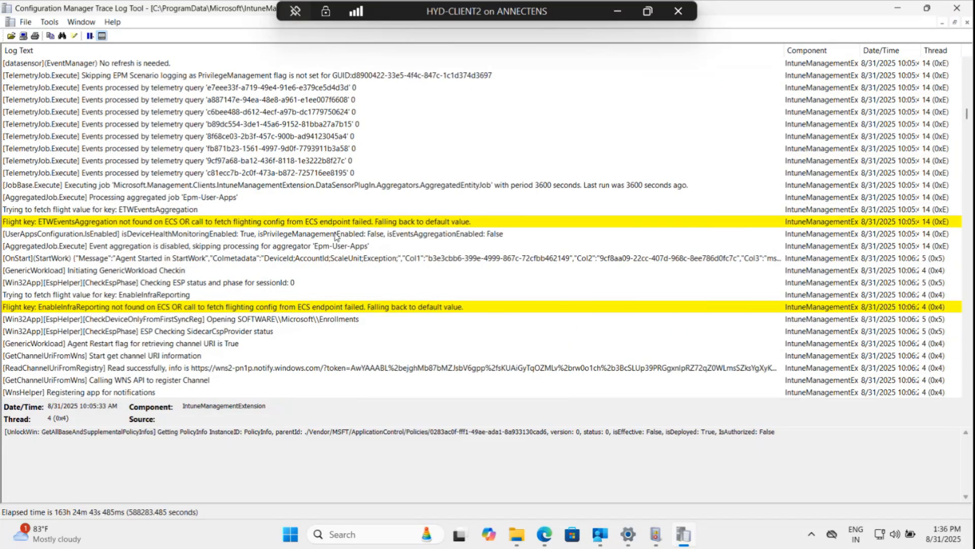
scroll(336, 237, "down", 7)
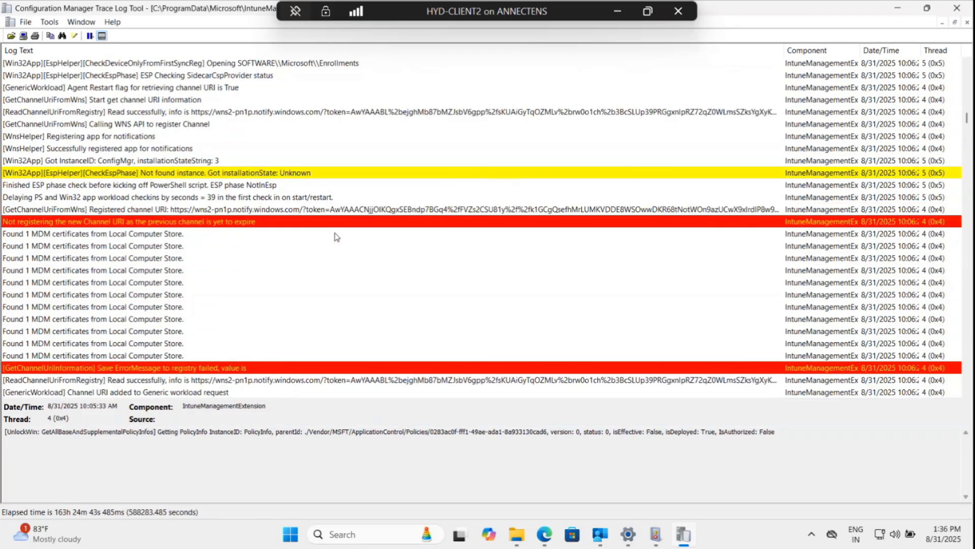
scroll(336, 236, "down", 1)
scroll(333, 238, "down", 3)
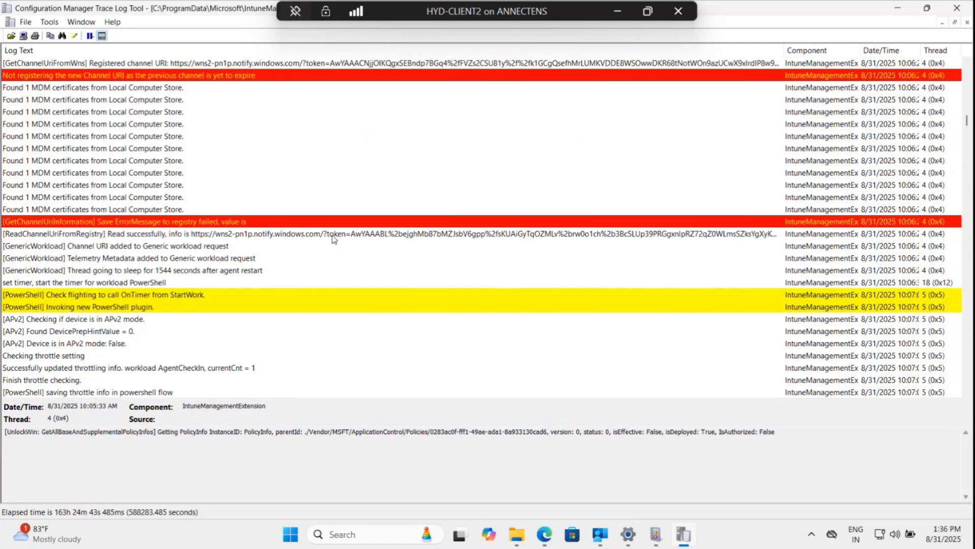
scroll(334, 239, "down", 1)
scroll(333, 239, "down", 1)
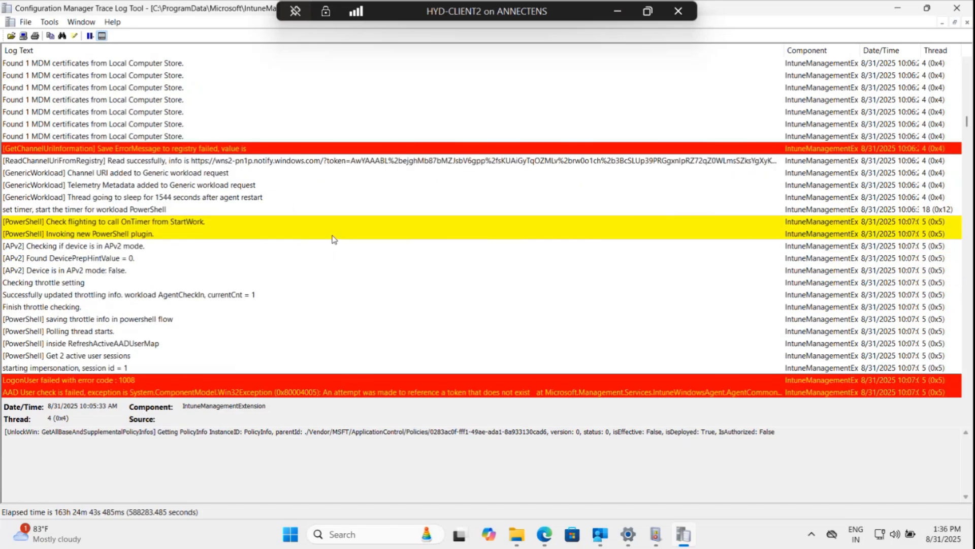
scroll(349, 269, "down", 3)
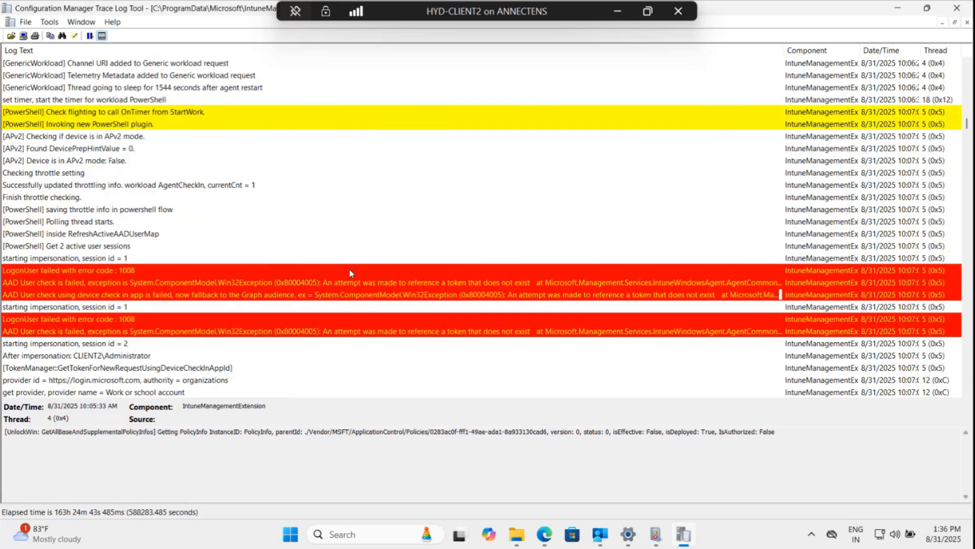
scroll(349, 270, "down", 2)
scroll(349, 273, "down", 4)
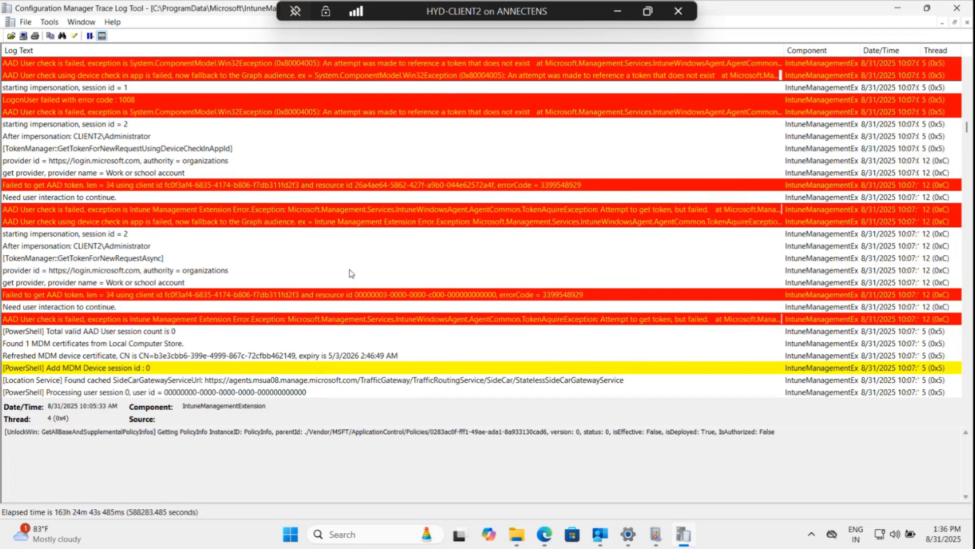
scroll(349, 270, "down", 2)
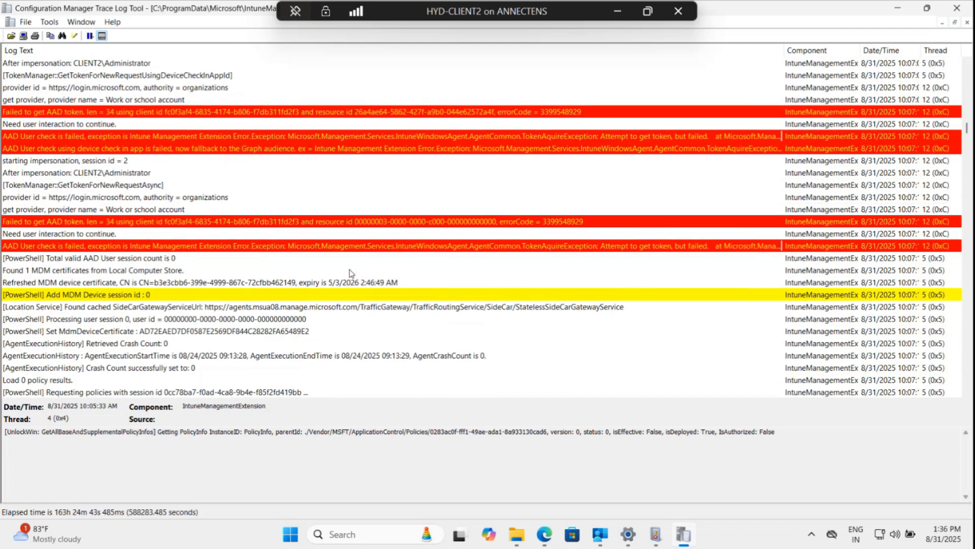
scroll(350, 269, "down", 2)
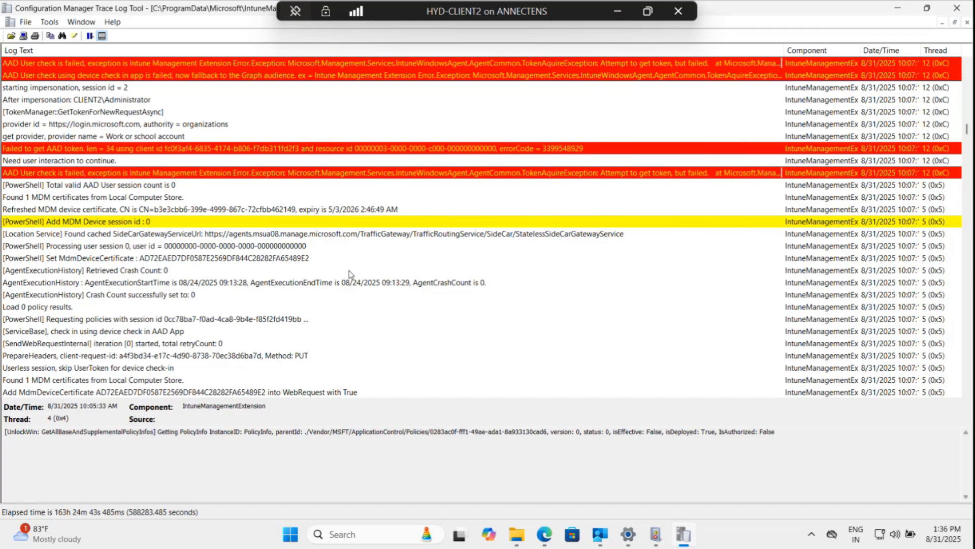
scroll(347, 272, "down", 6)
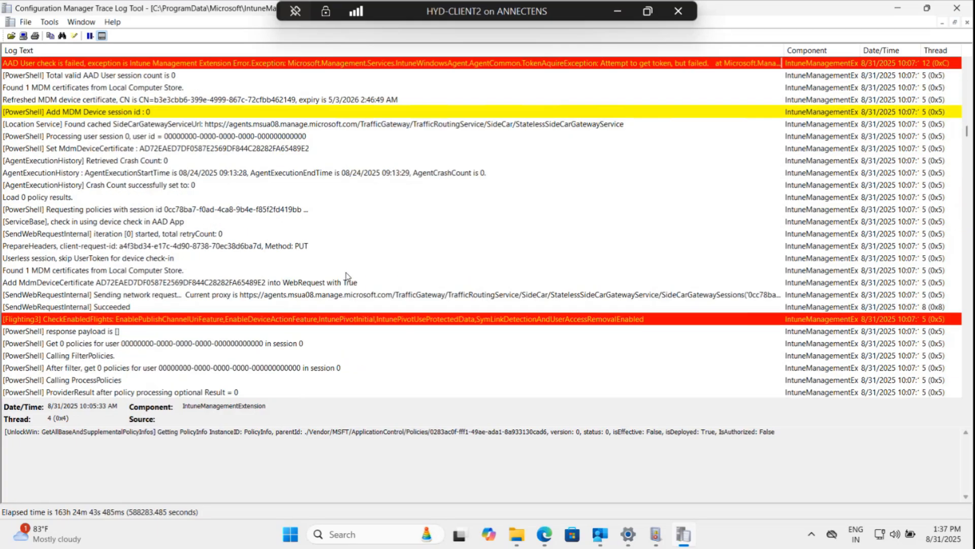
scroll(347, 276, "down", 2)
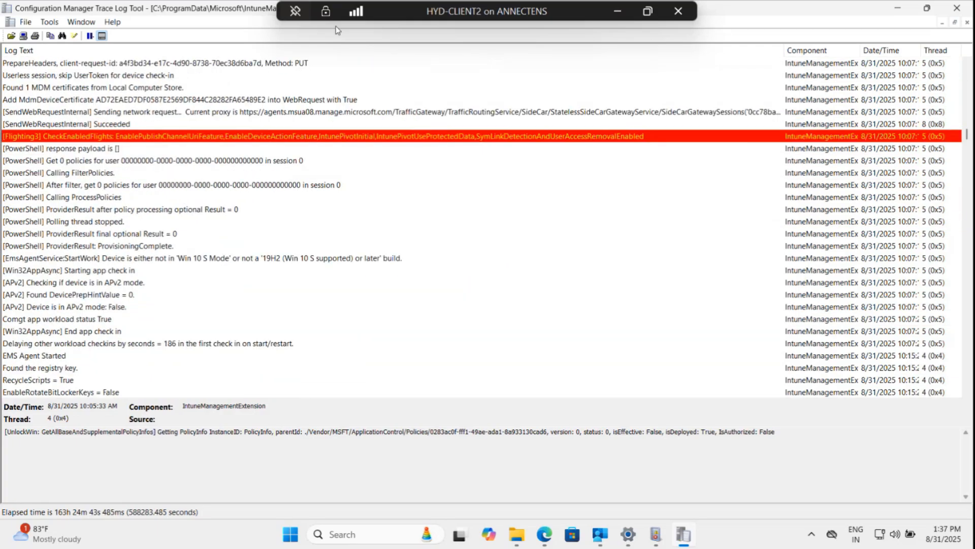
left_click_drag(390, 17, 688, 8)
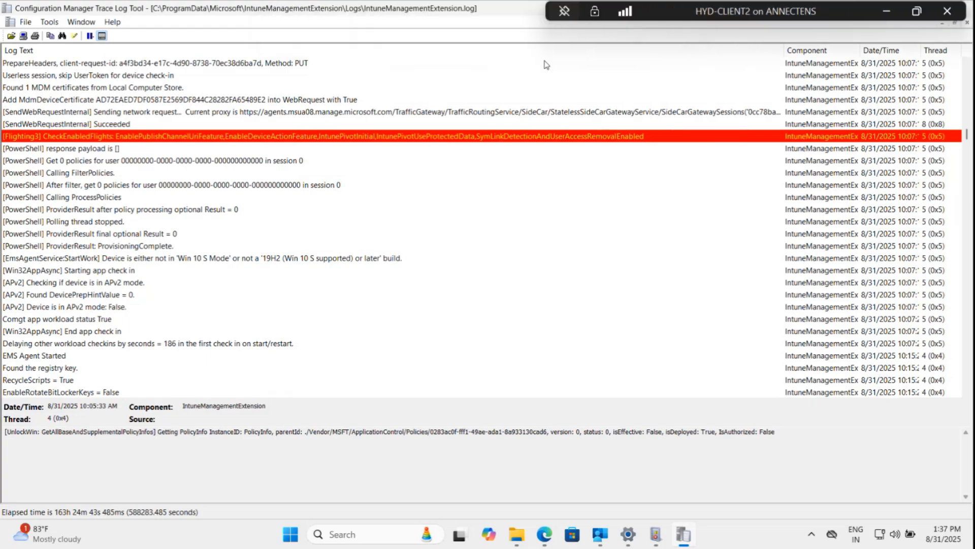
Keep scrolling through the log entries following the next EMS Agent restart.
scroll(357, 251, "down", 15)
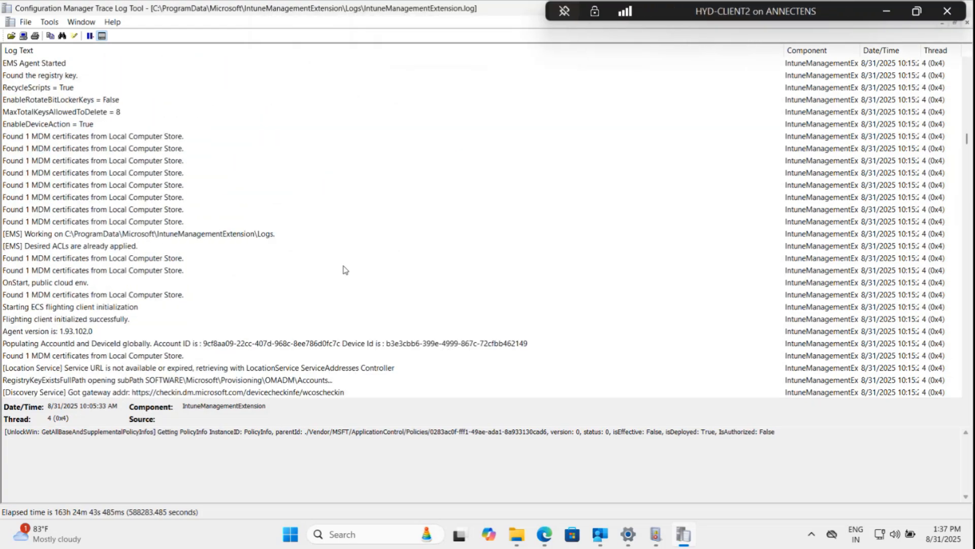
scroll(337, 285, "down", 7)
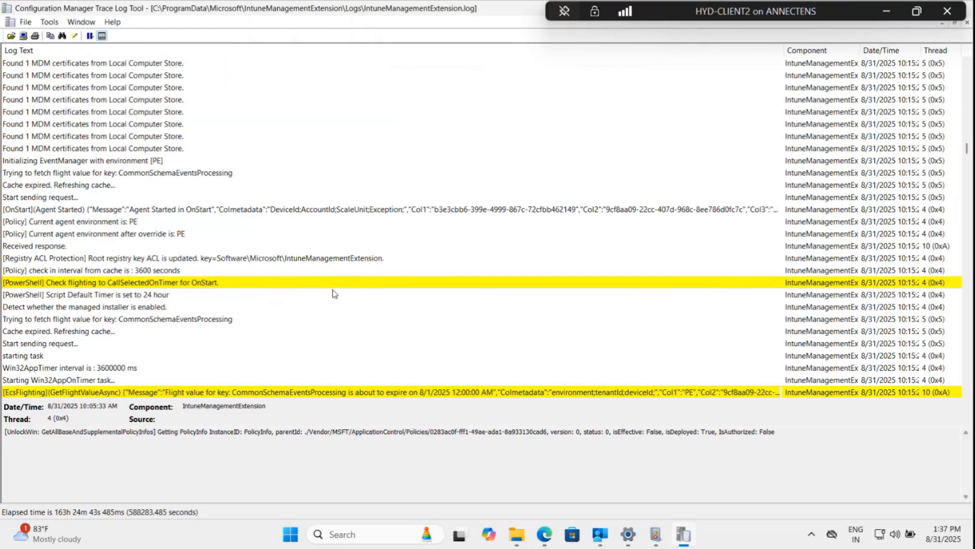
scroll(331, 294, "down", 10)
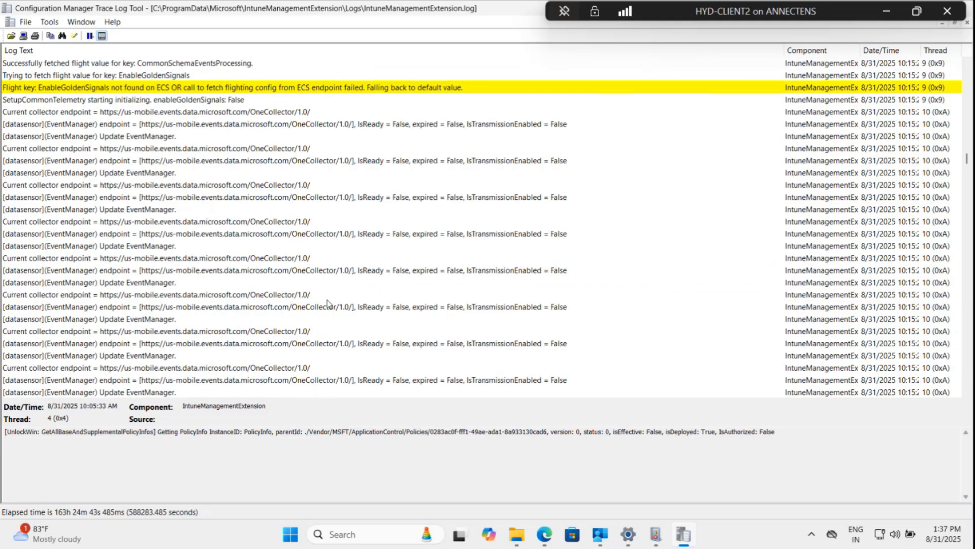
scroll(328, 304, "down", 9)
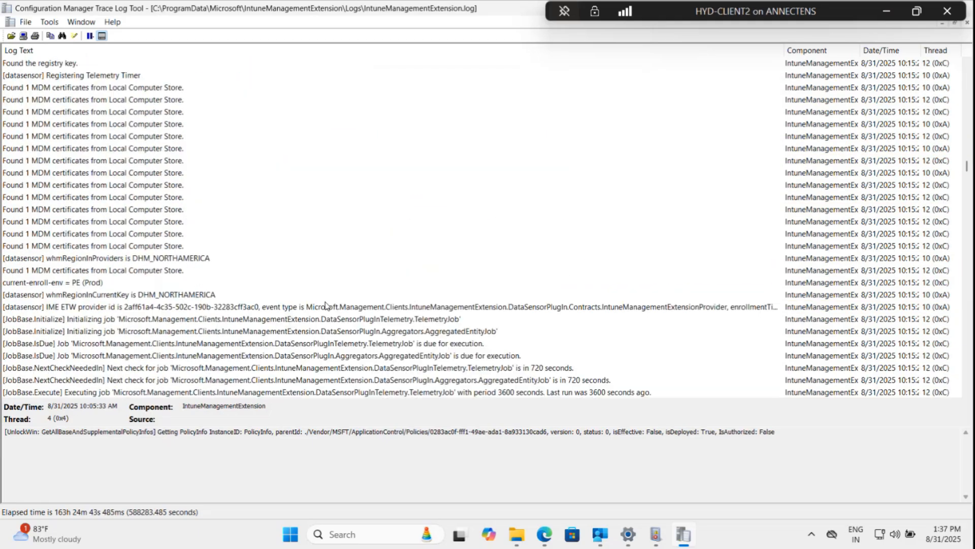
scroll(325, 306, "down", 8)
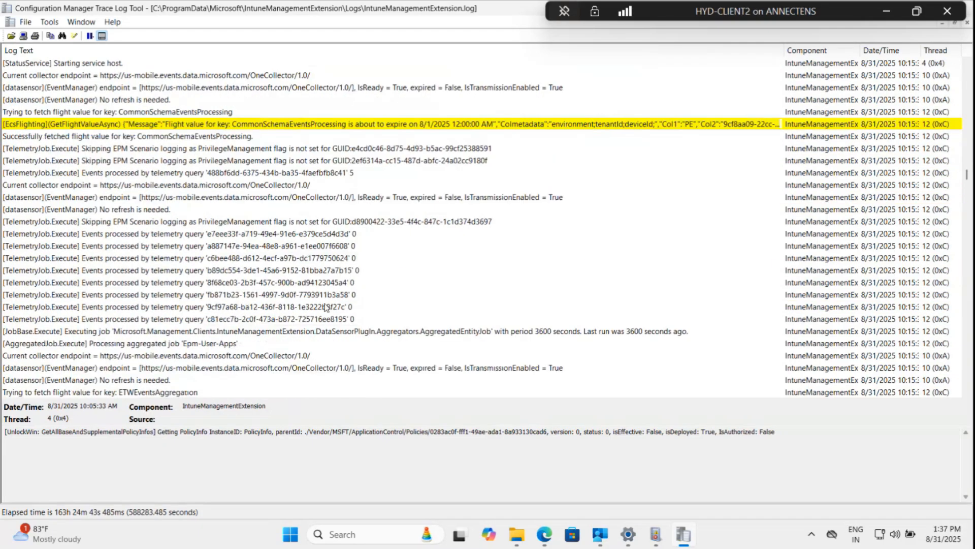
scroll(326, 307, "down", 6)
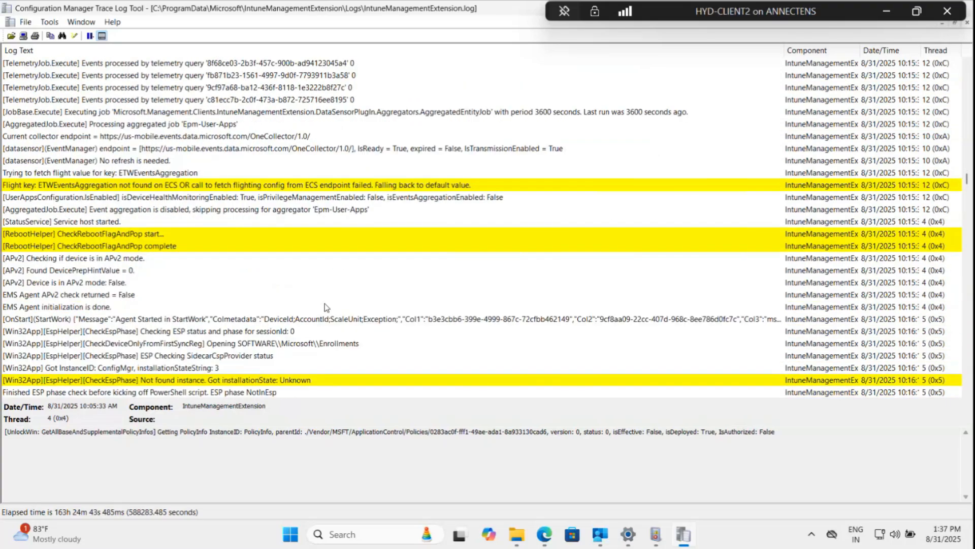
scroll(325, 307, "down", 5)
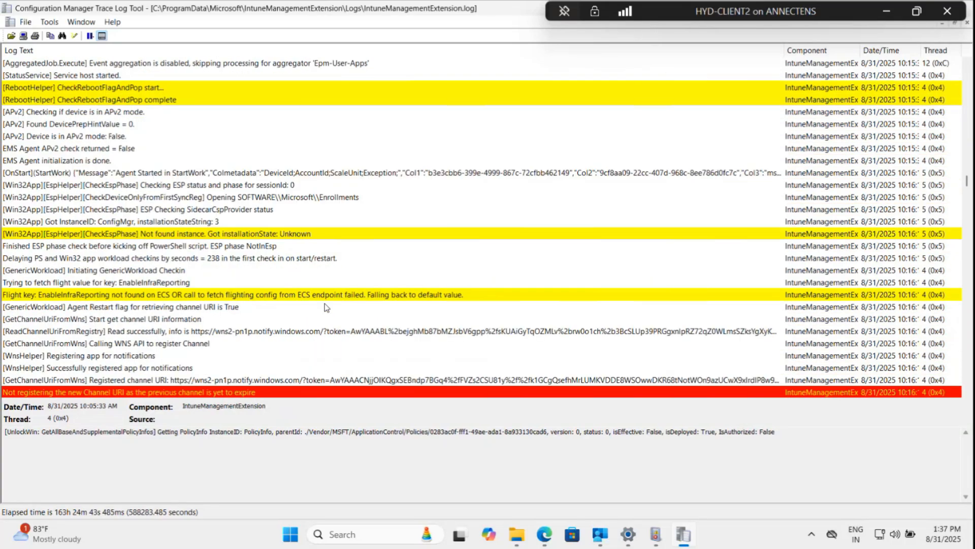
scroll(326, 307, "down", 2)
scroll(325, 307, "down", 6)
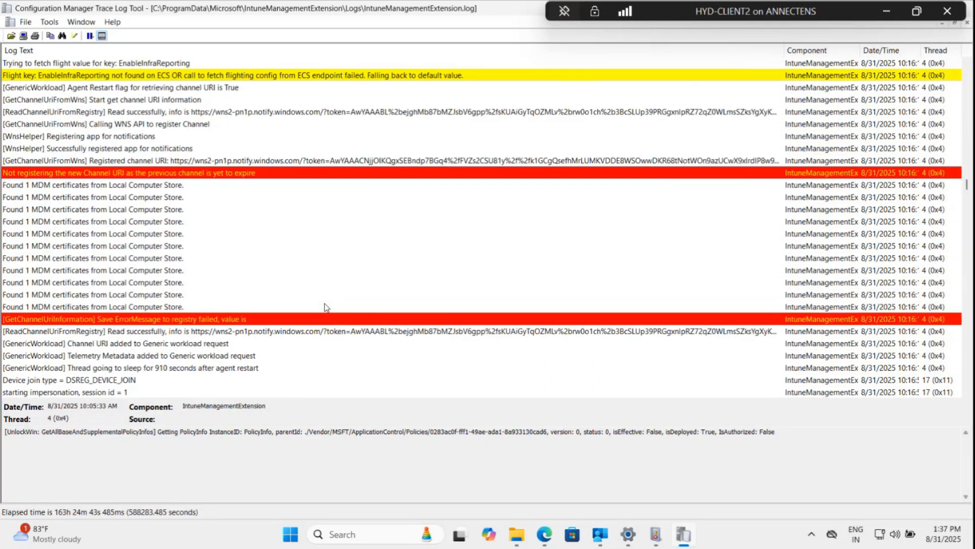
scroll(325, 307, "down", 12)
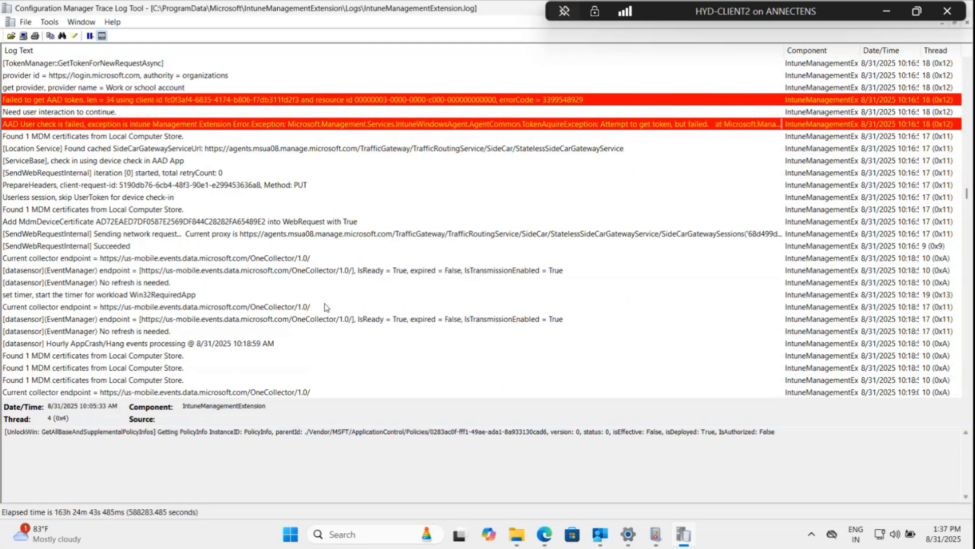
scroll(326, 307, "down", 9)
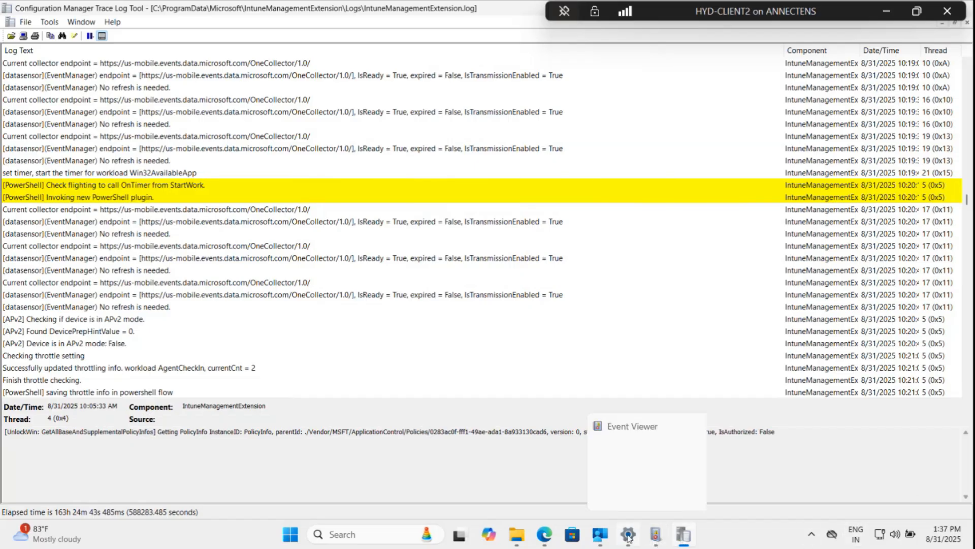
Switch to the work account's Settings page and export the Advanced Diagnostic Report management log files.
mouse_move(628, 537)
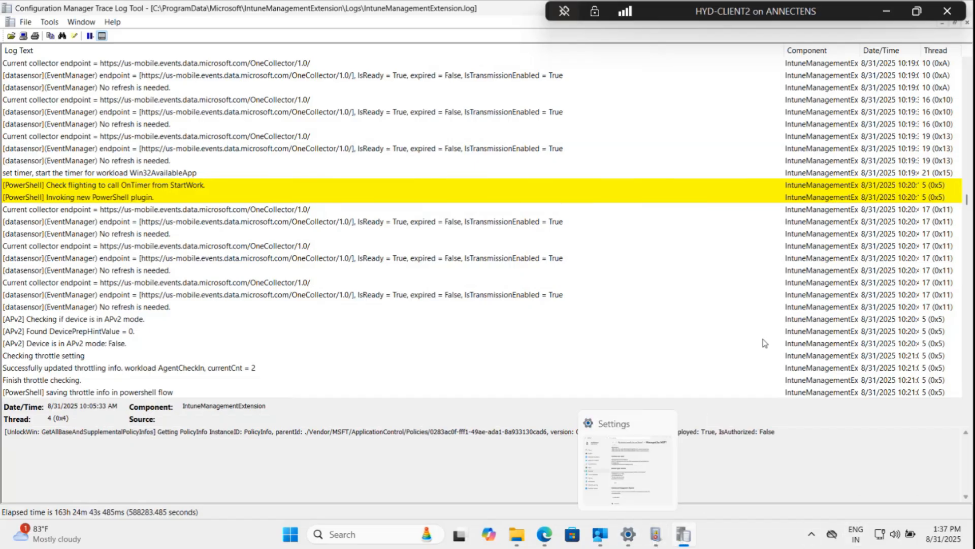
left_click(630, 535)
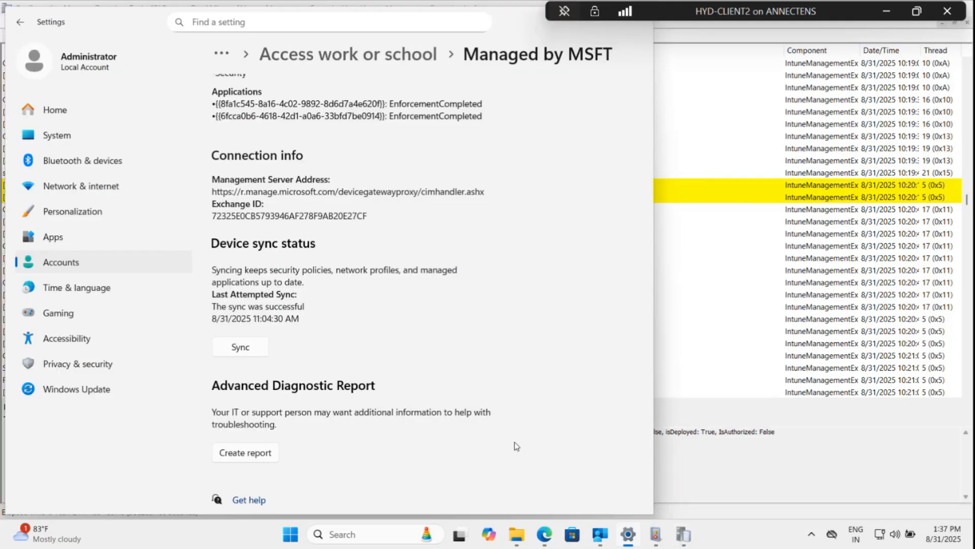
left_click(265, 455)
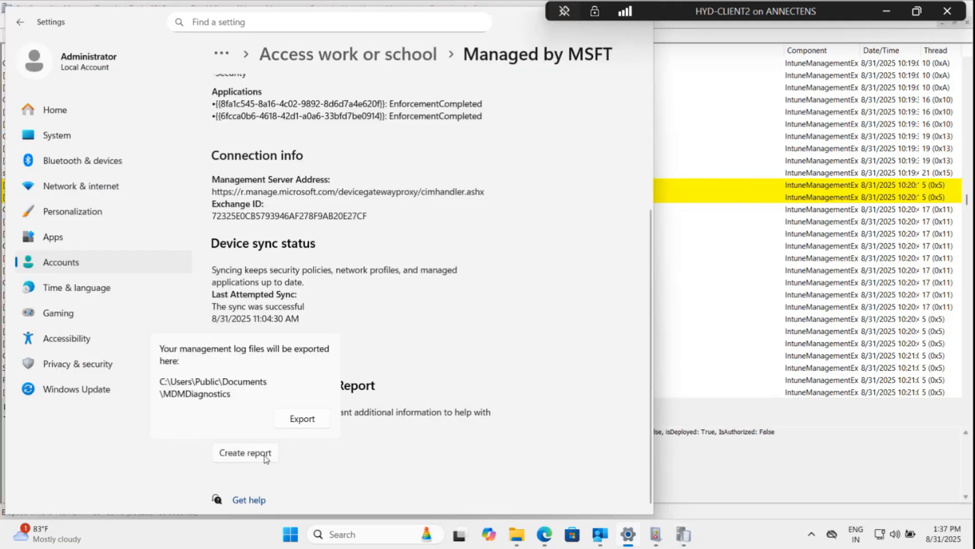
left_click(304, 419)
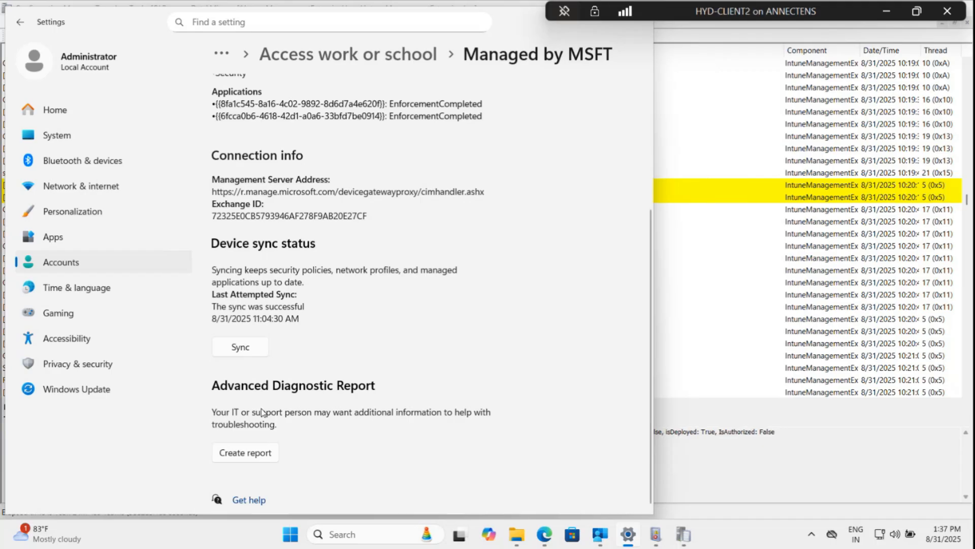
left_click(258, 460)
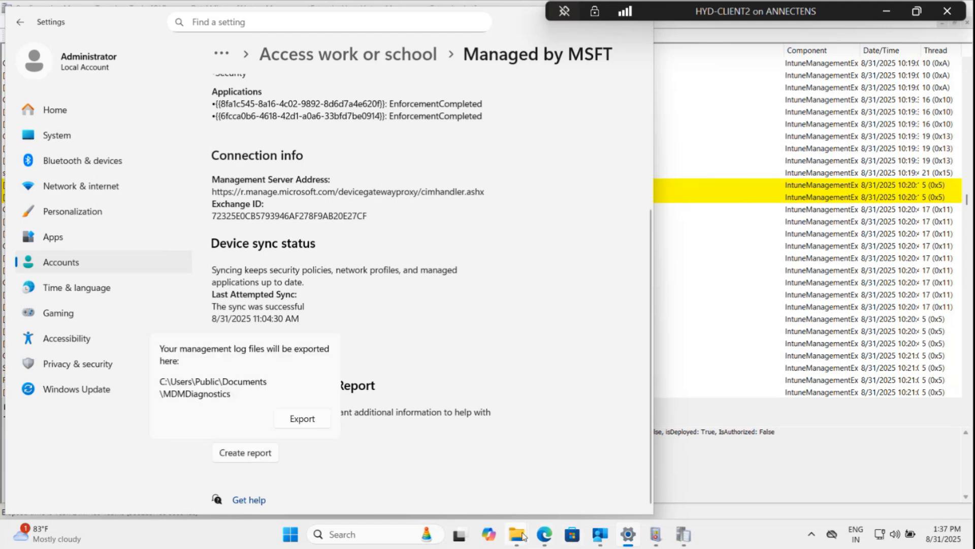
Browse to C:\Users\Public\Documents\MDMDiagnostics and open the MDMDiagReport file in the browser.
mouse_move(523, 536)
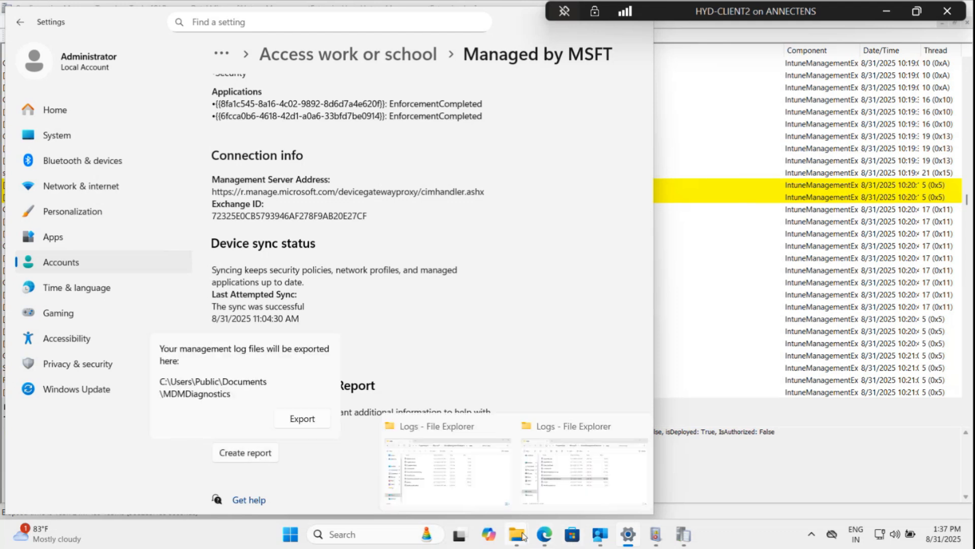
left_click(512, 483)
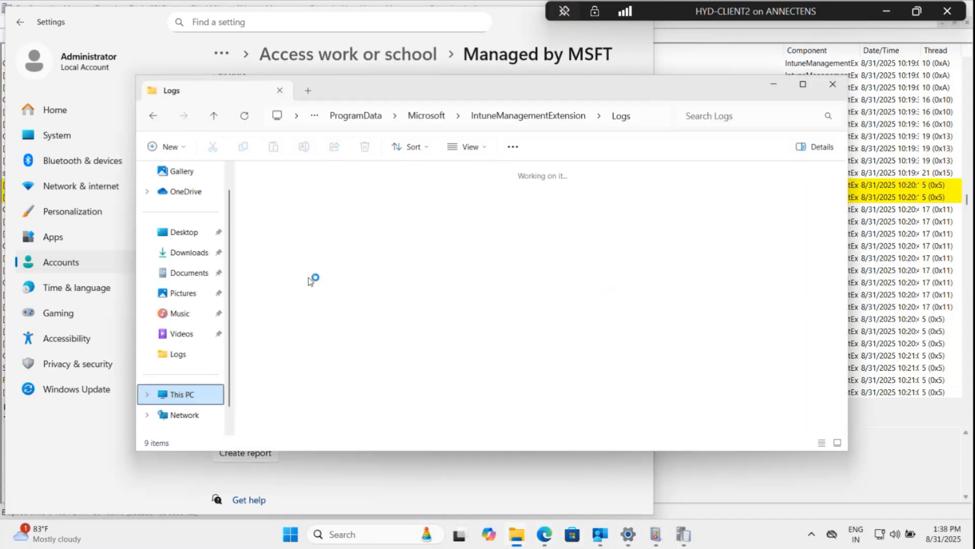
double_click(306, 195)
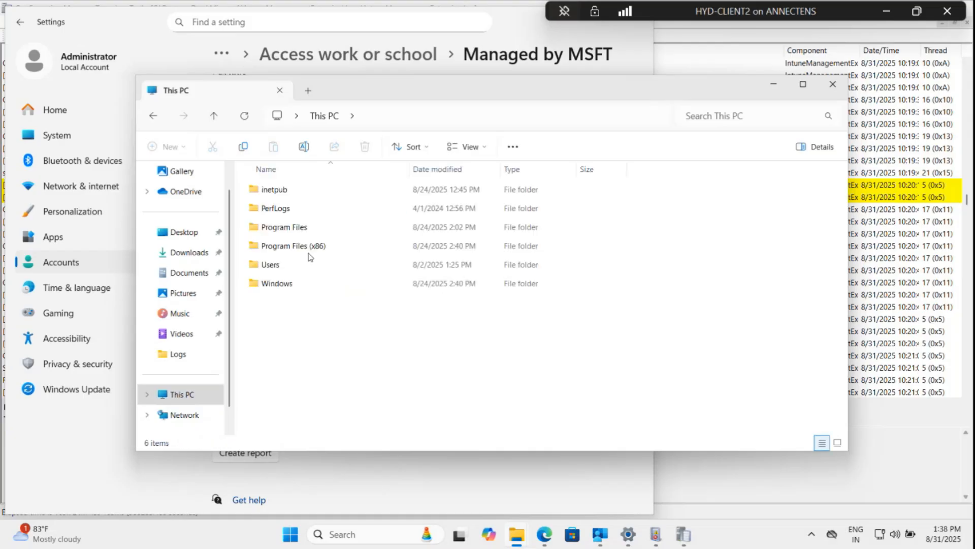
double_click(286, 265)
double_click(304, 209)
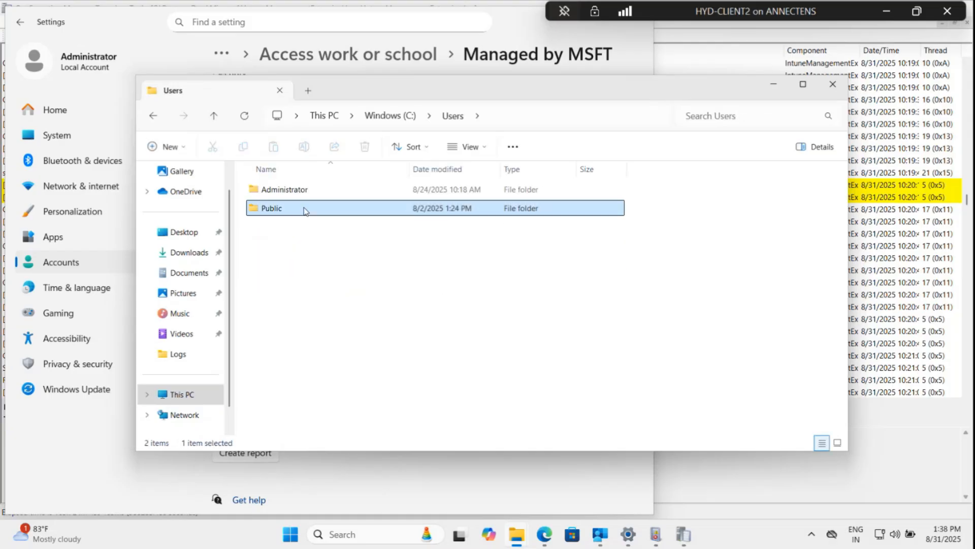
double_click(327, 191)
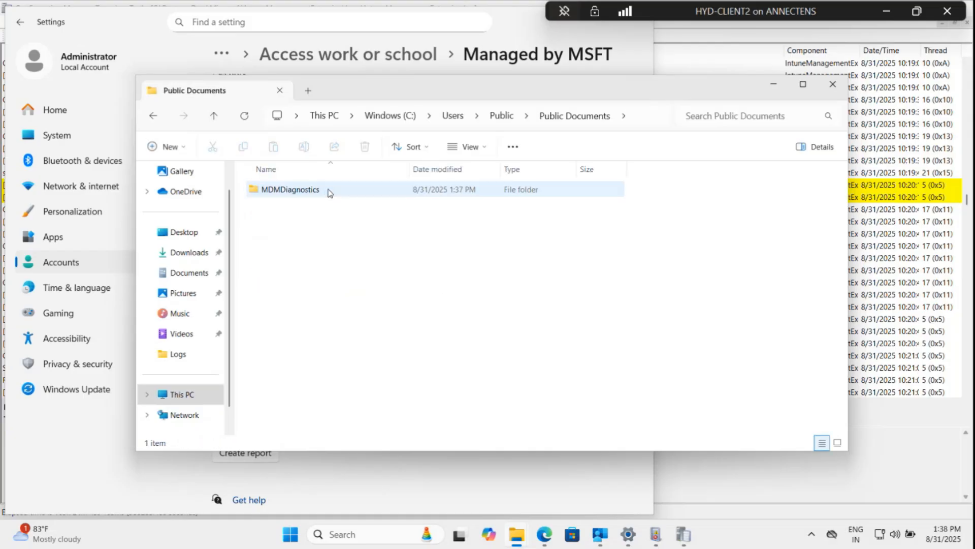
left_click(329, 192)
double_click(329, 191)
left_click(329, 192)
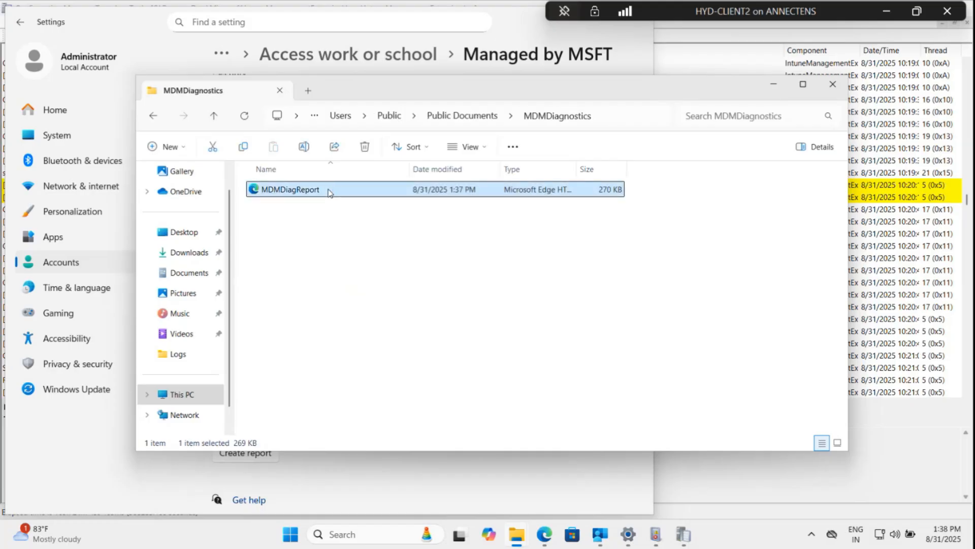
double_click(329, 191)
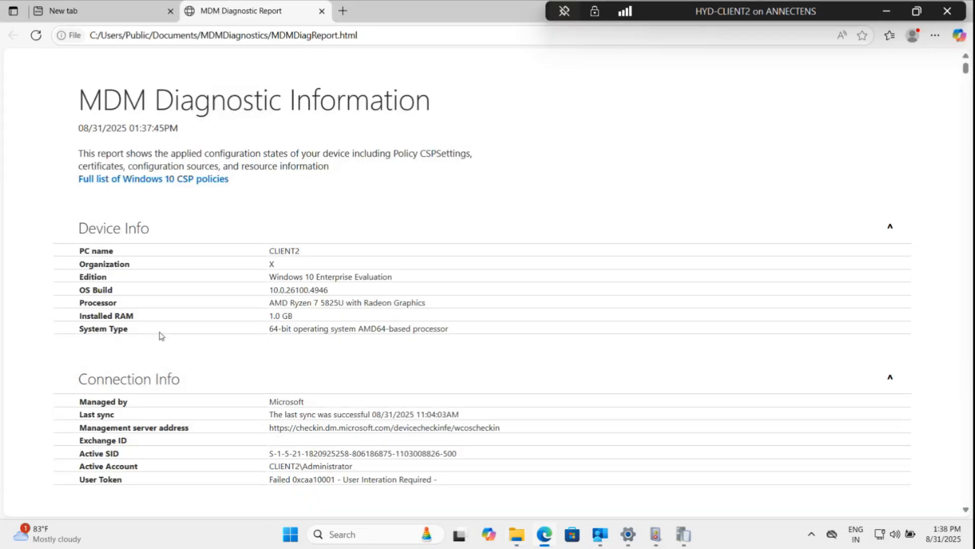
Examine the report's Device Info and Connection Info sections, including the active account and user token entries.
key("ctrl+plus")
key("ctrl+plus")
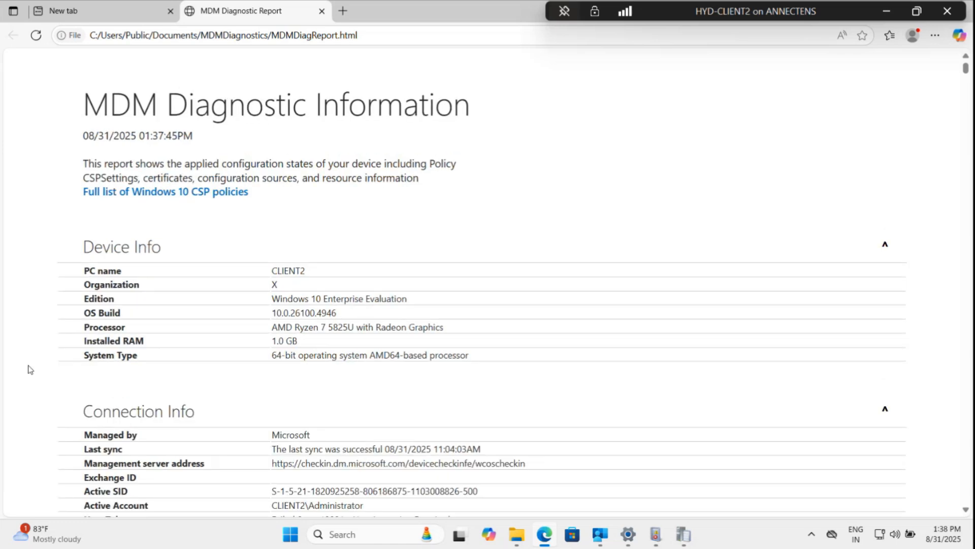
scroll(28, 368, "down", 2)
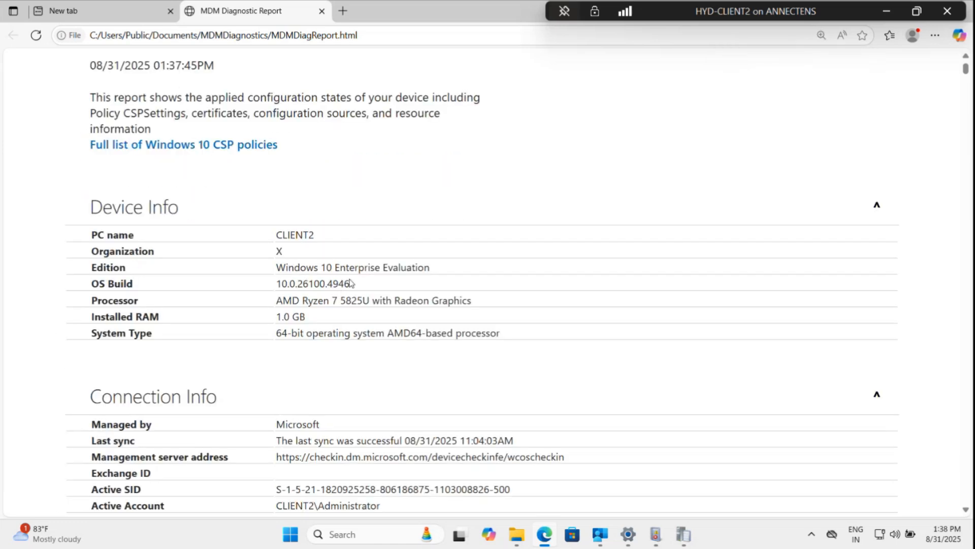
scroll(405, 373, "down", 4)
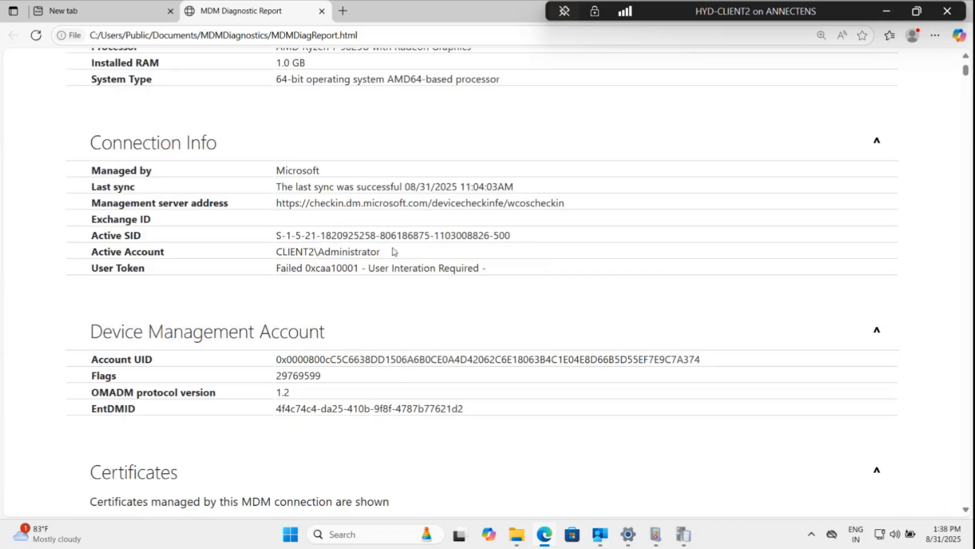
left_click_drag(394, 252, 274, 254)
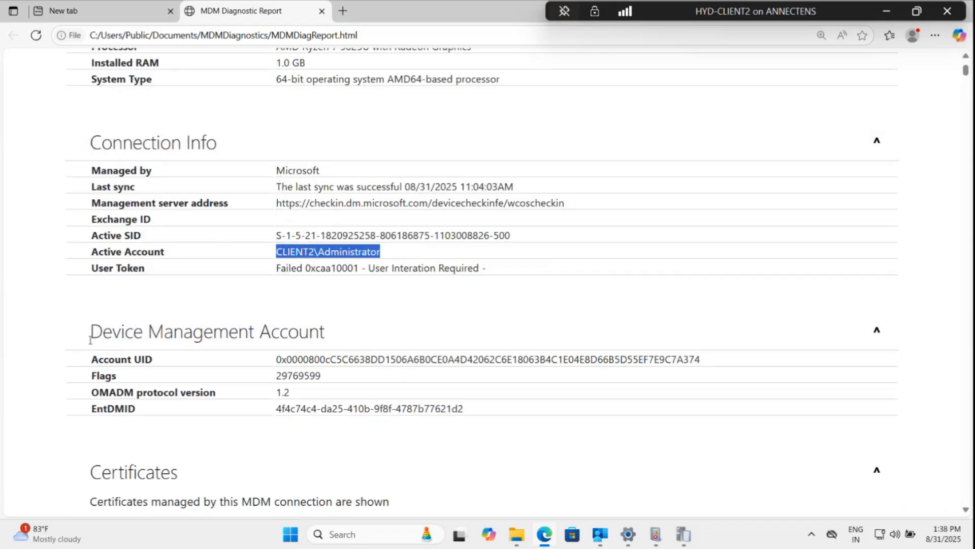
left_click(2, 331)
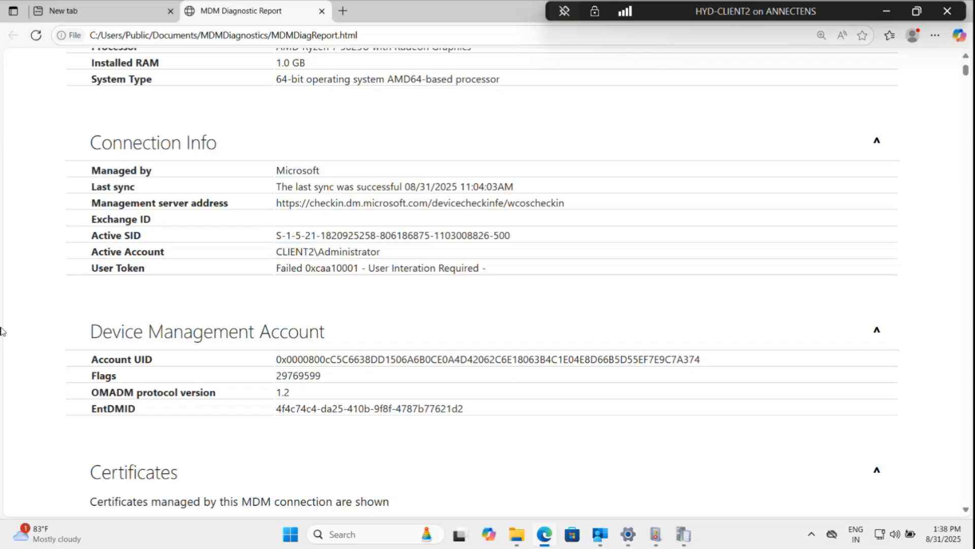
scroll(1, 330, "down", 1)
scroll(1, 332, "up", 1)
left_click_drag(277, 265, 476, 268)
left_click(45, 320)
scroll(46, 320, "down", 3)
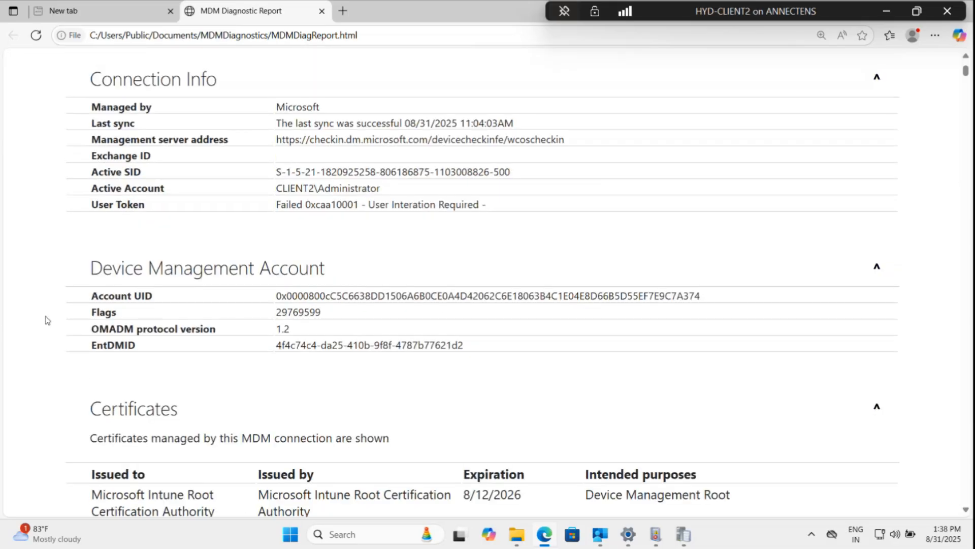
Examine the certificates managed by the MDM connection, noting who each is issued to and by.
scroll(47, 320, "down", 2)
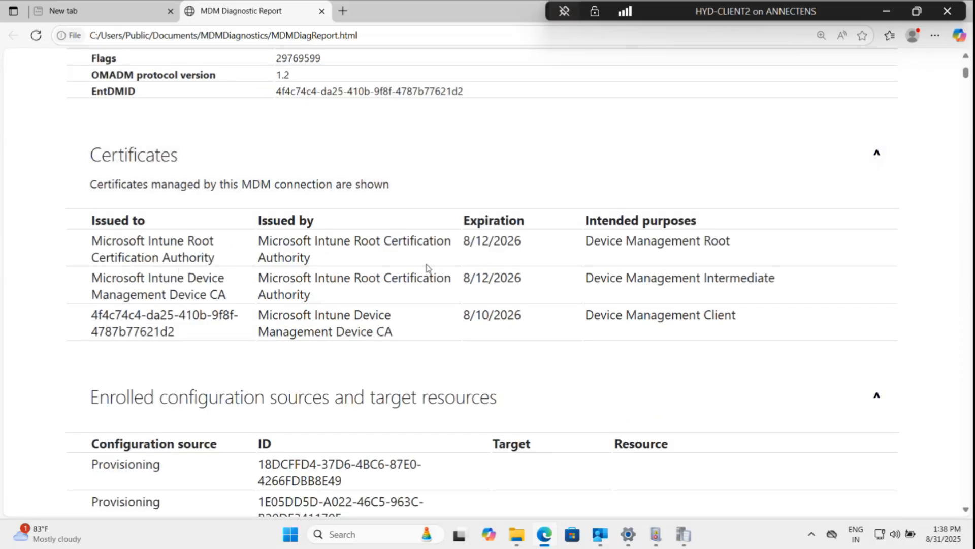
left_click_drag(311, 259, 90, 258)
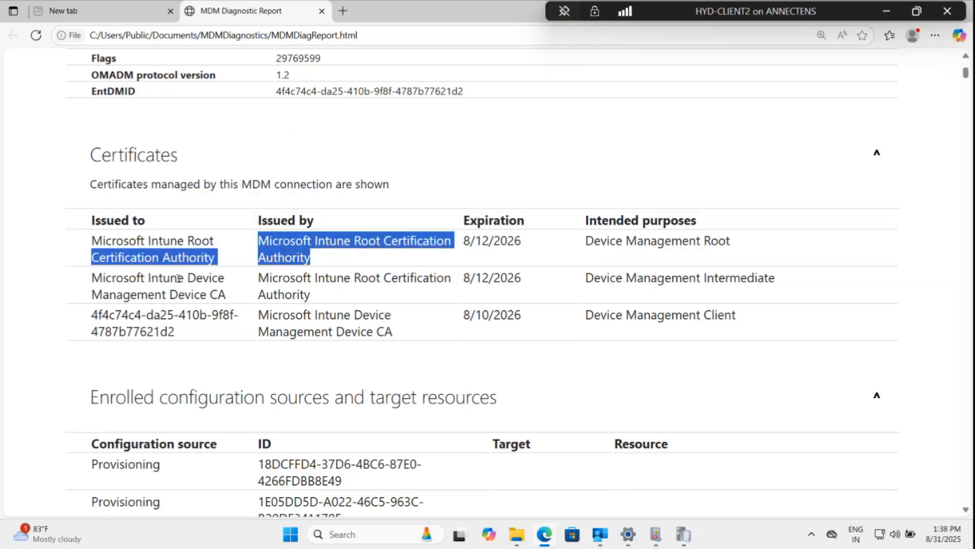
left_click_drag(227, 296, 94, 278)
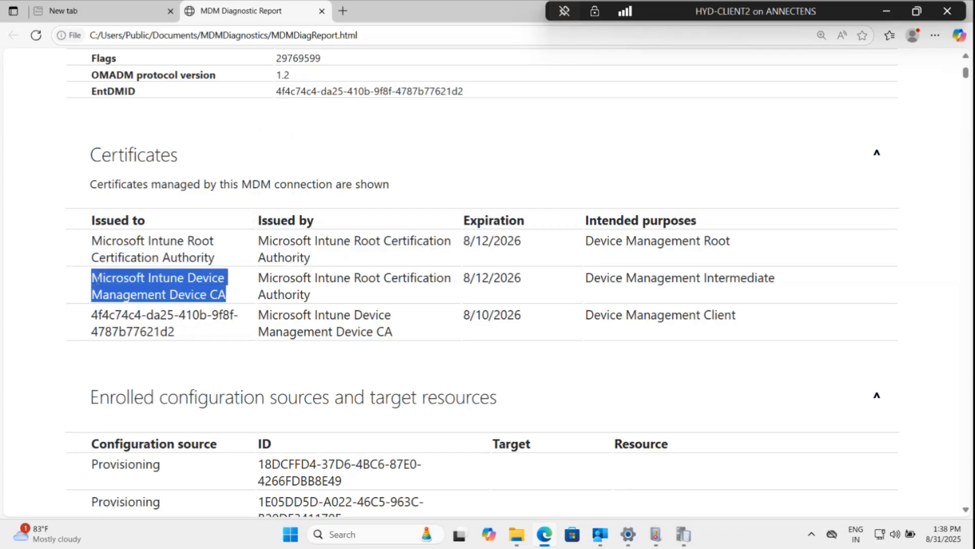
left_click(18, 337)
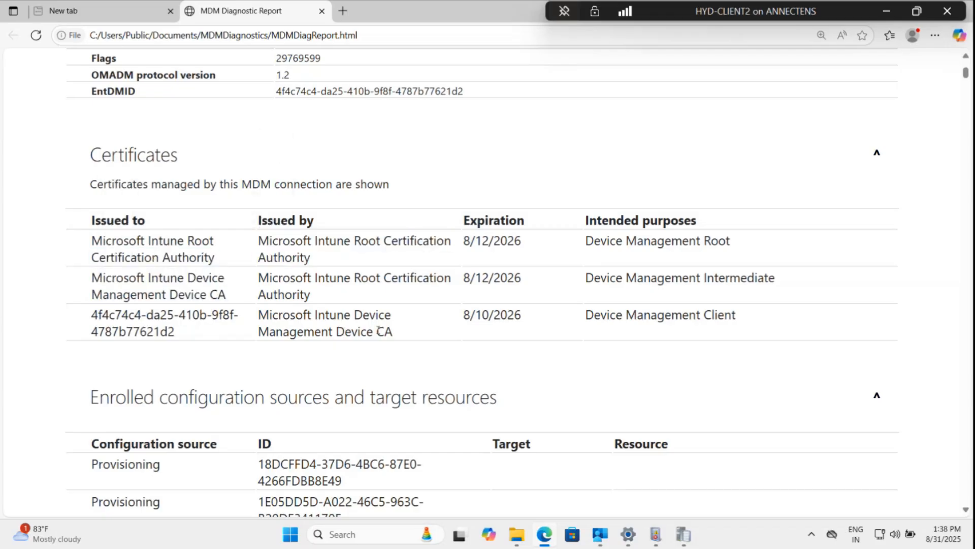
left_click_drag(407, 336, 91, 315)
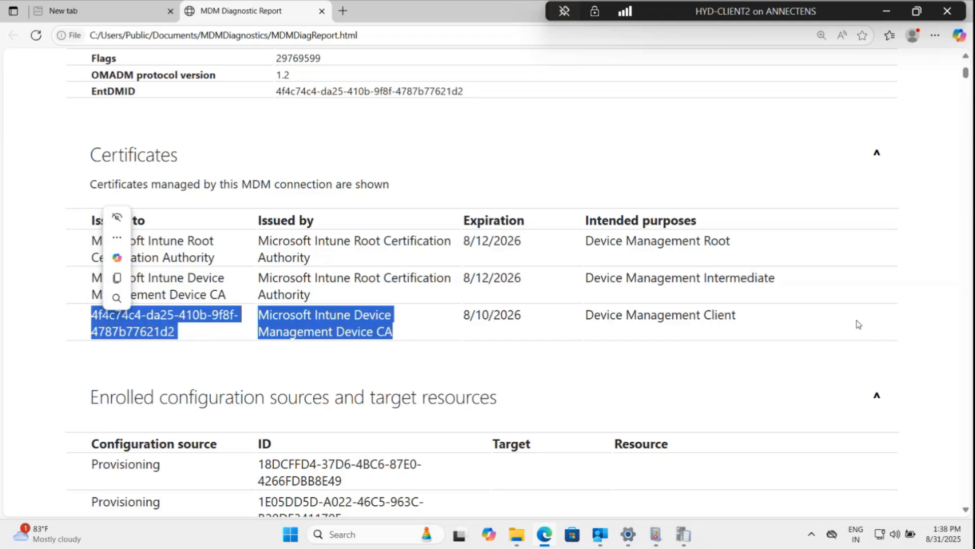
left_click(2, 375)
Browse the enrolled configuration sources and target resources list in the report.
scroll(3, 374, "down", 1)
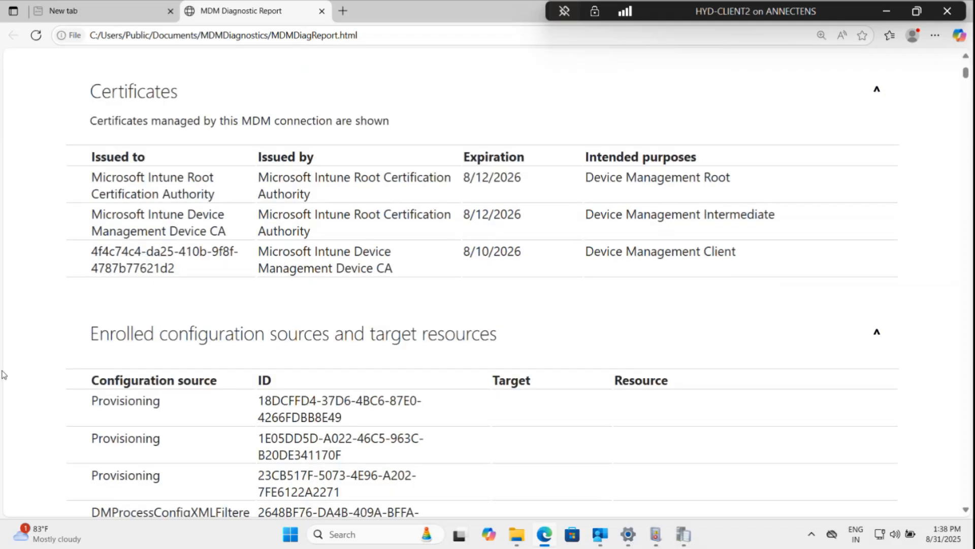
scroll(3, 375, "down", 2)
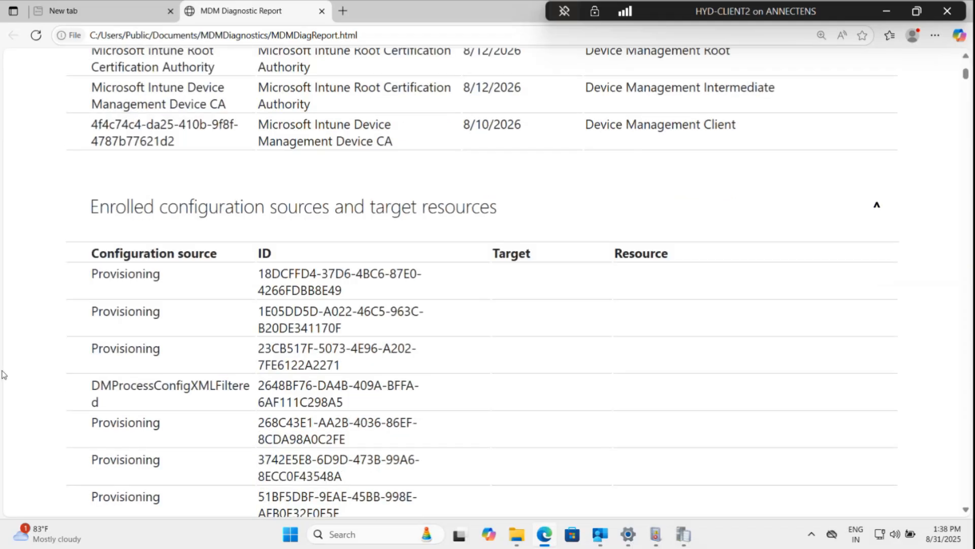
scroll(2, 375, "up", 1)
scroll(3, 375, "down", 1)
scroll(49, 350, "down", 7)
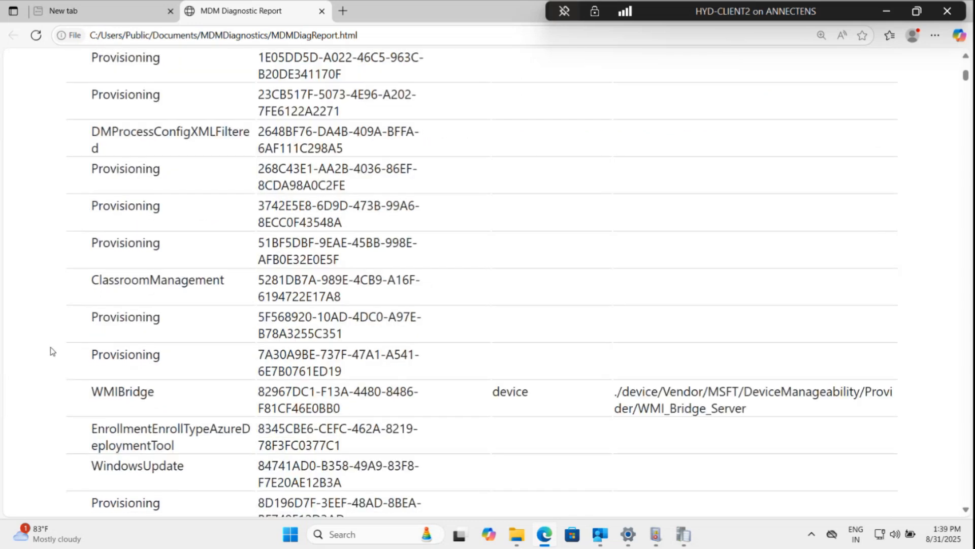
scroll(50, 351, "down", 7)
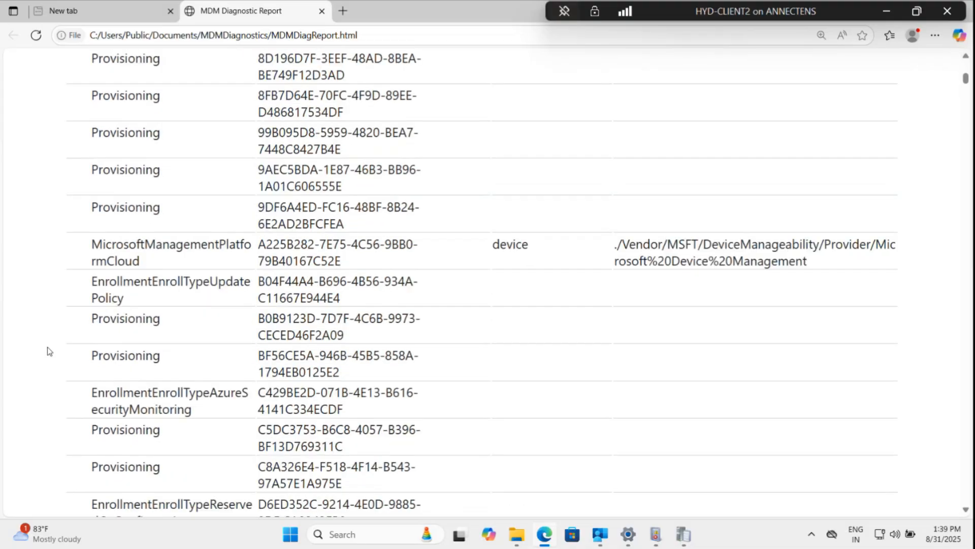
scroll(151, 344, "down", 4)
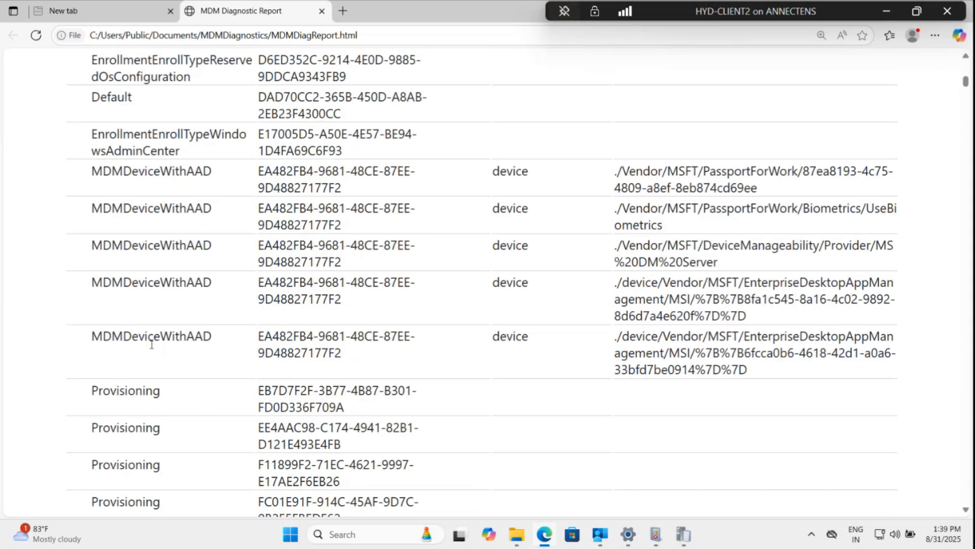
scroll(153, 349, "down", 1)
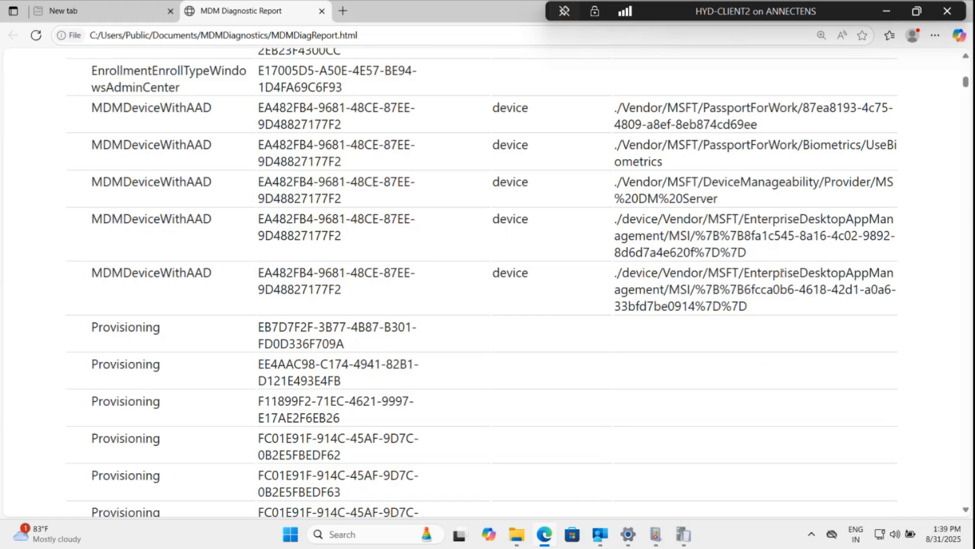
scroll(107, 346, "down", 7)
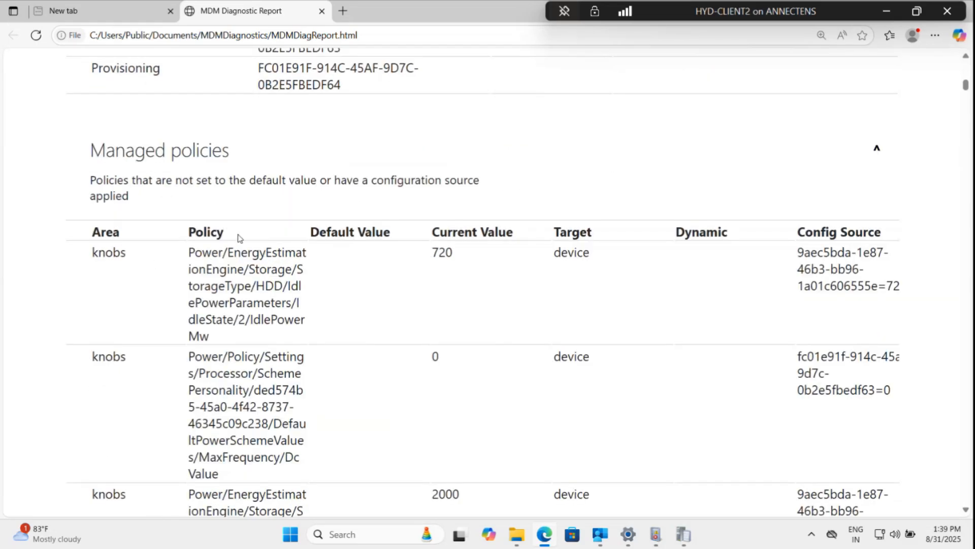
Review the Managed policies entries with their current values and config sources, then go to the report's end.
scroll(250, 370, "down", 1)
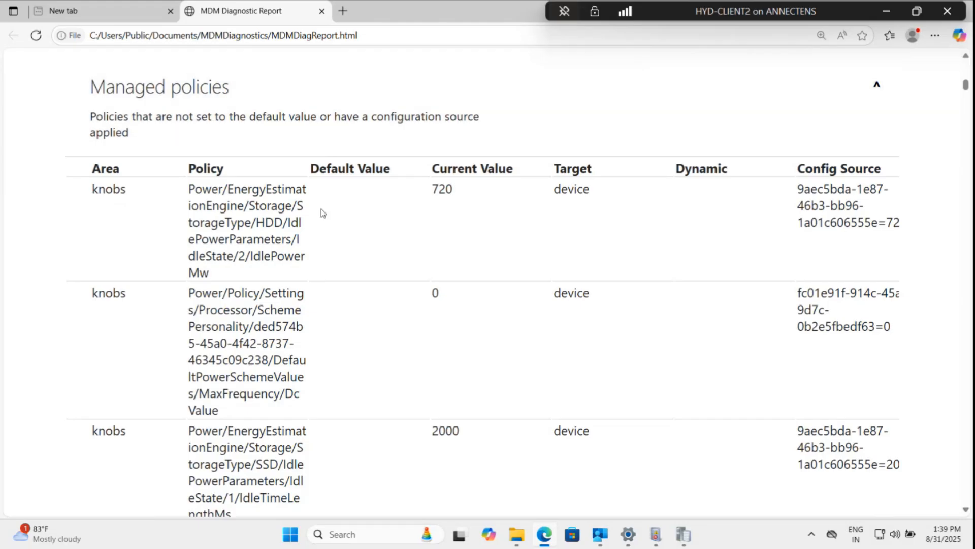
scroll(367, 265, "down", 8)
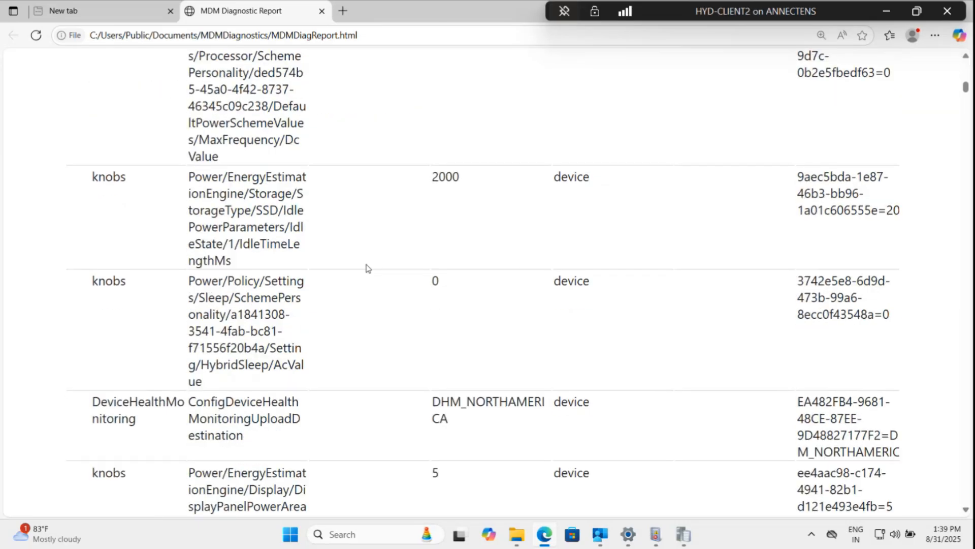
scroll(367, 268, "down", 20)
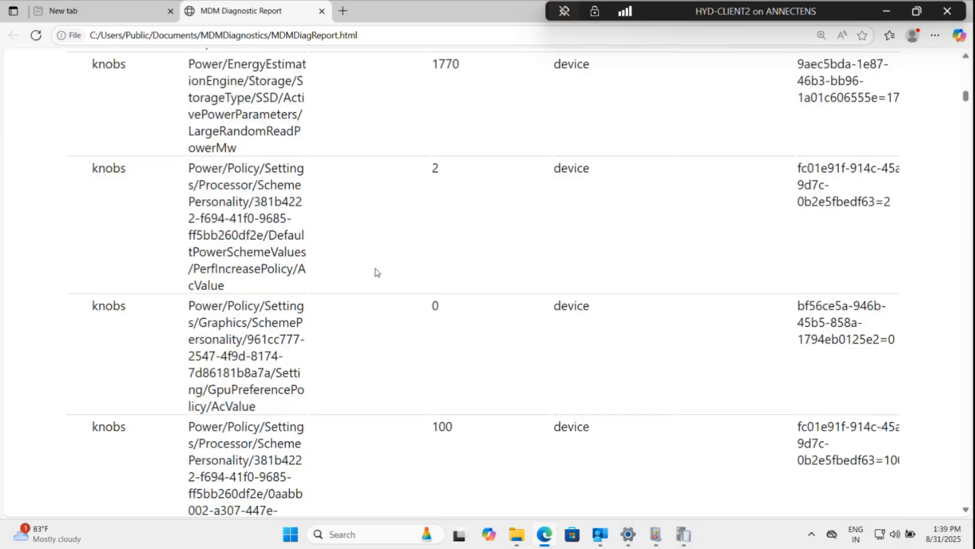
left_click_drag(967, 99, 964, 514)
scroll(514, 502, "down", 11)
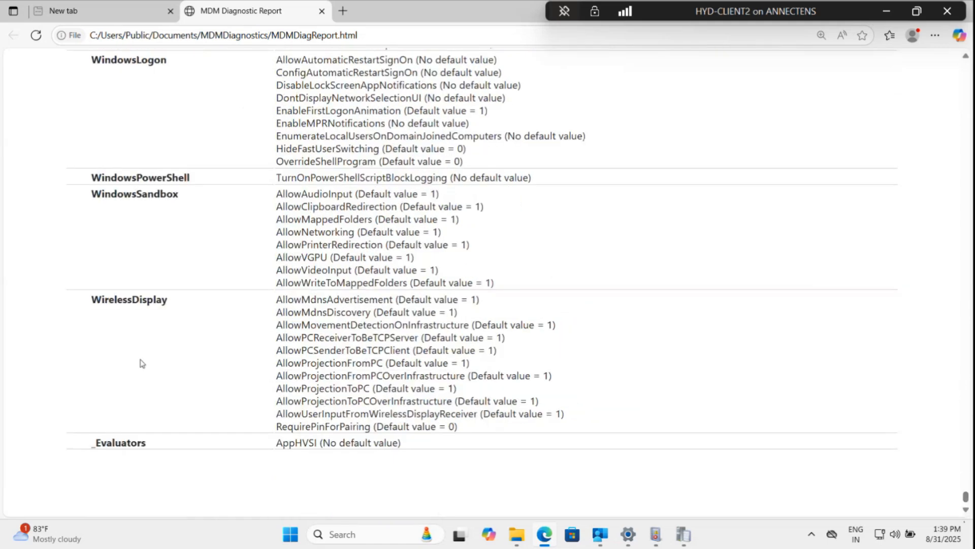
Browse back through the Unmanaged policies list, reviewing the policy areas and their default values.
scroll(141, 363, "up", 15)
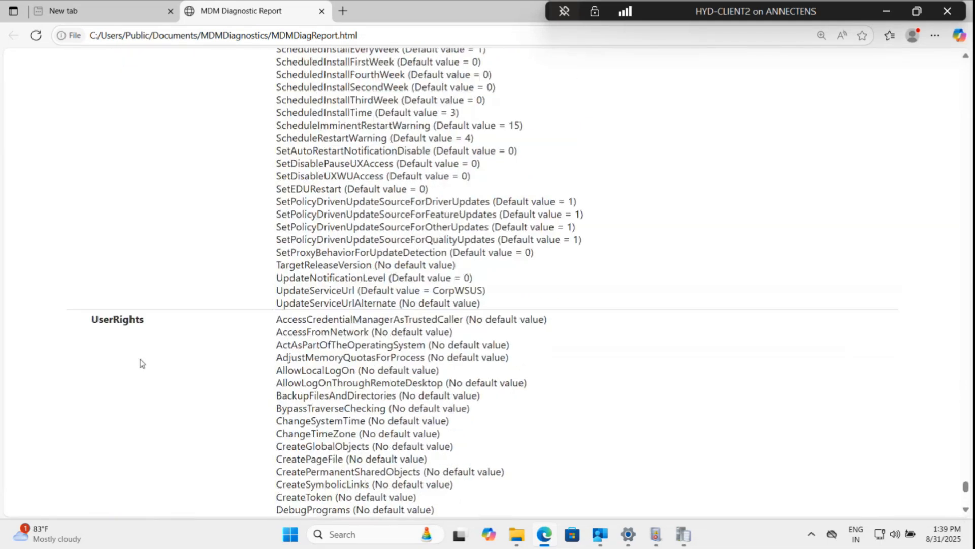
scroll(142, 364, "up", 15)
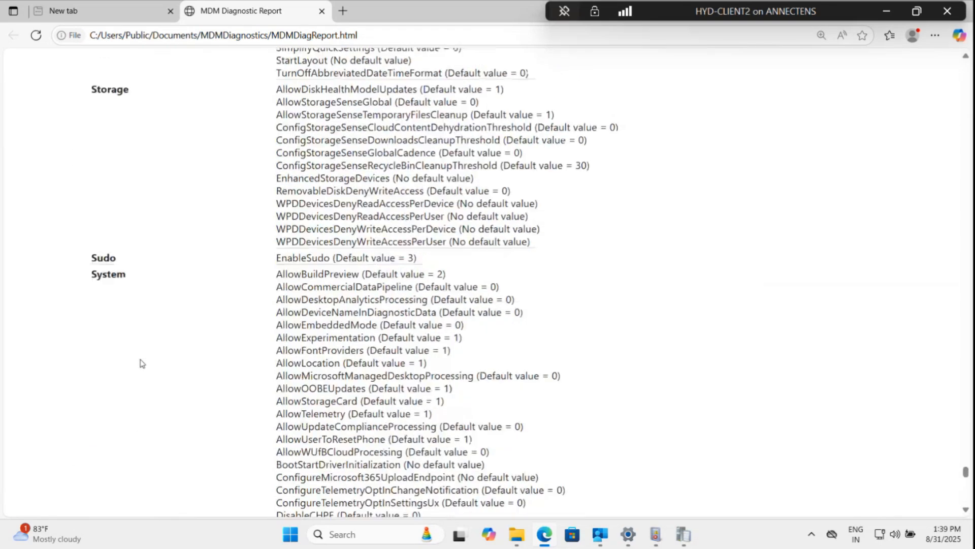
scroll(142, 363, "up", 15)
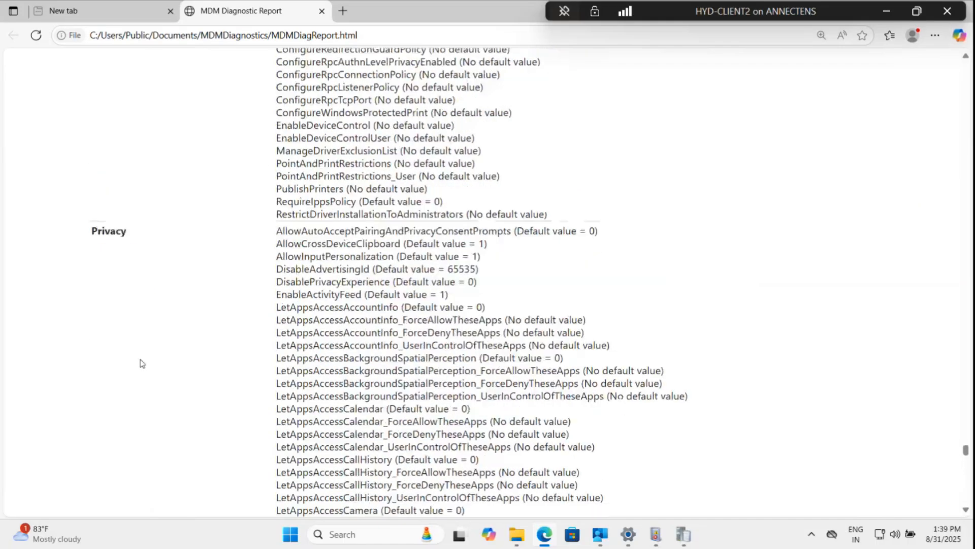
scroll(141, 363, "up", 10)
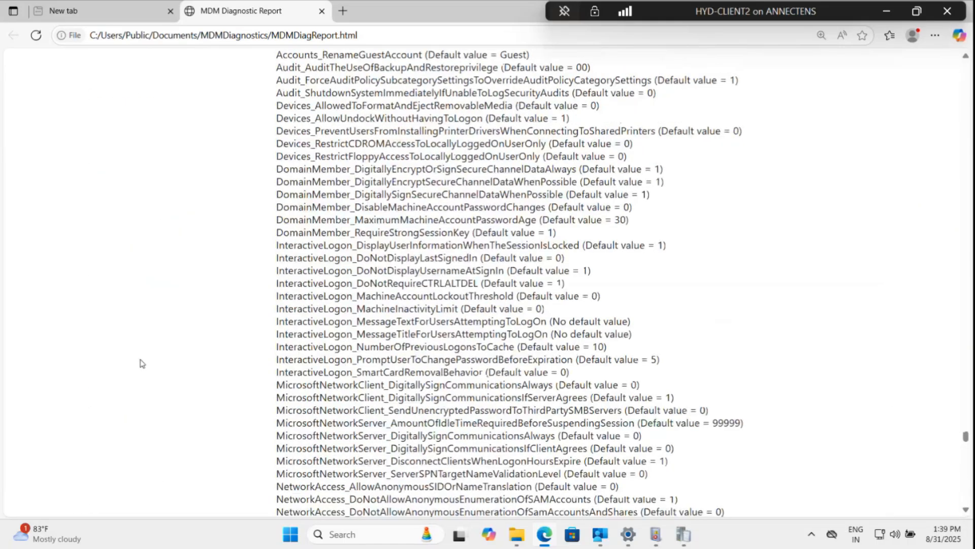
scroll(141, 364, "up", 5)
scroll(142, 364, "up", 20)
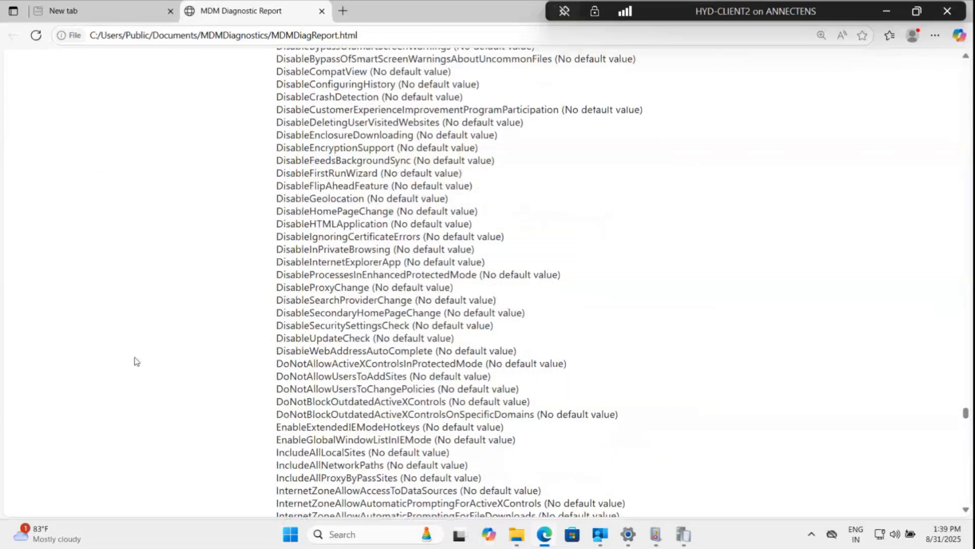
scroll(136, 361, "up", 10)
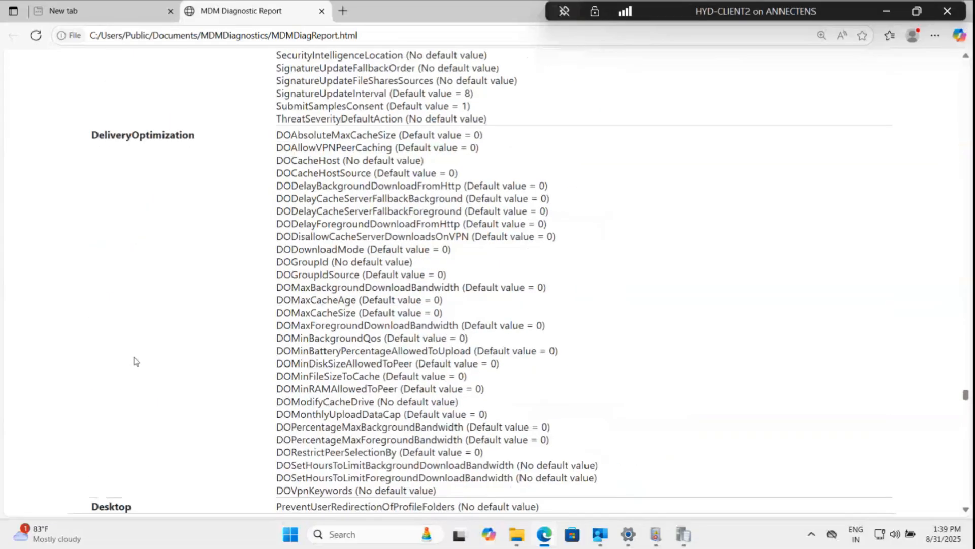
scroll(136, 361, "up", 20)
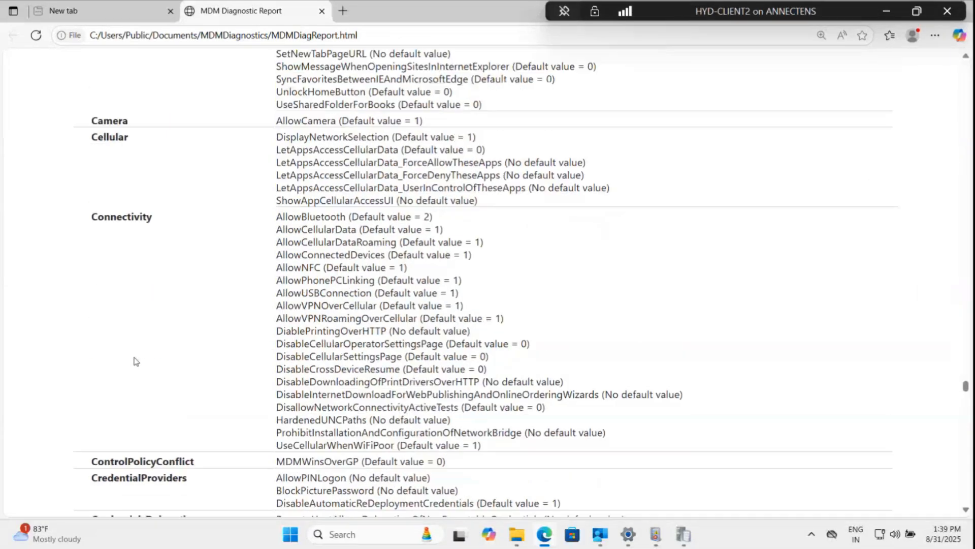
scroll(136, 361, "up", 6)
scroll(135, 366, "up", 14)
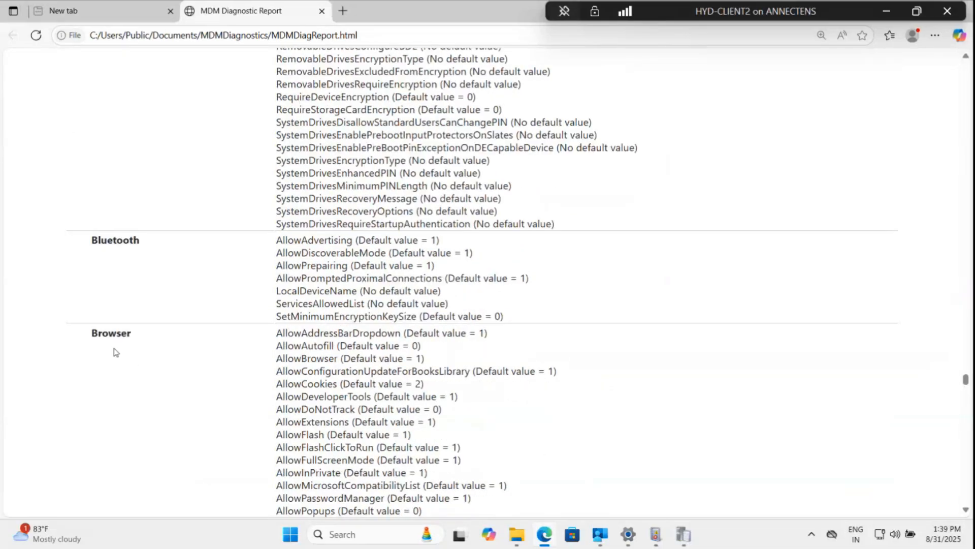
scroll(109, 363, "up", 15)
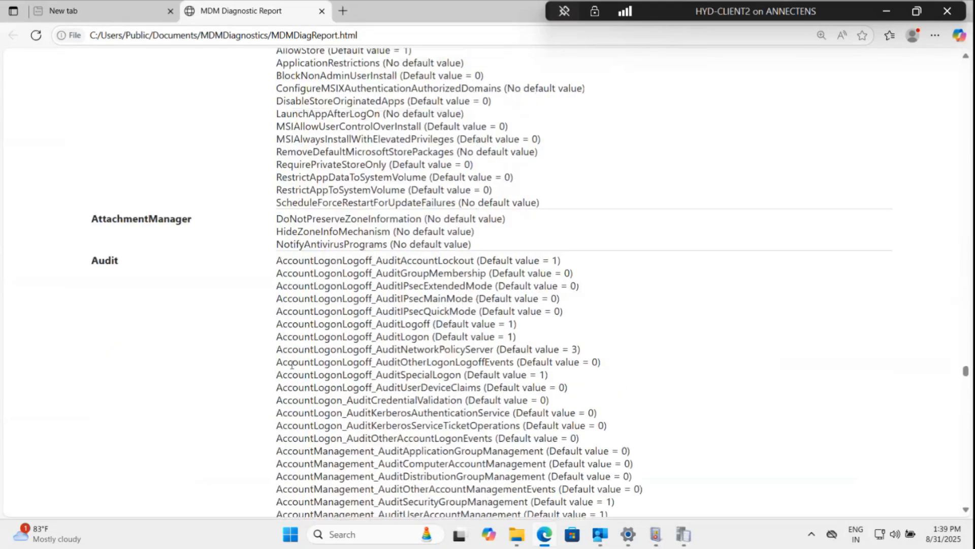
scroll(328, 369, "up", 15)
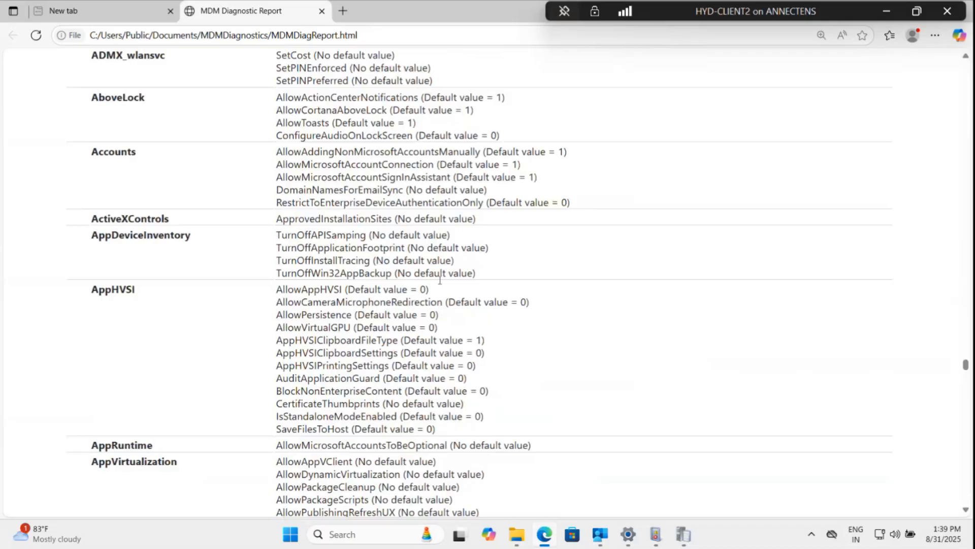
scroll(345, 369, "up", 20)
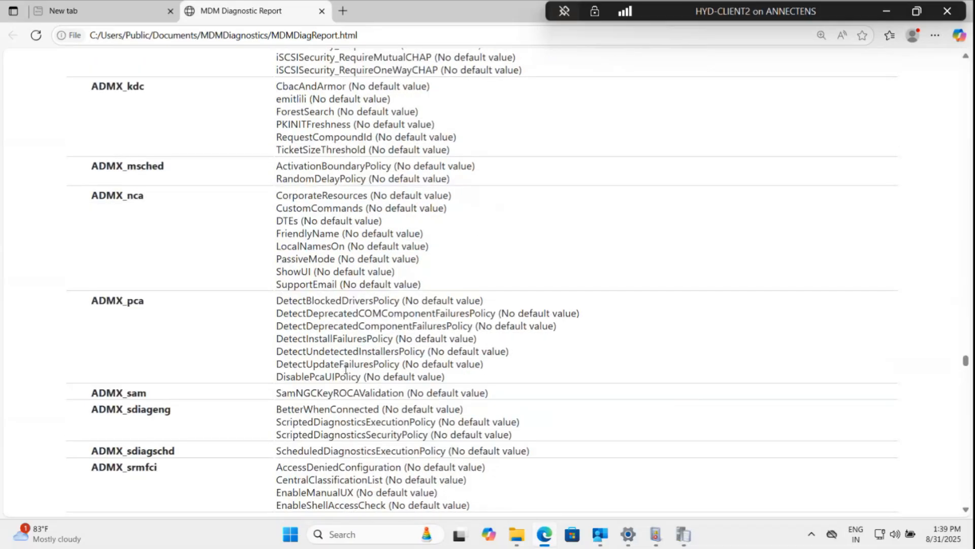
scroll(346, 370, "up", 15)
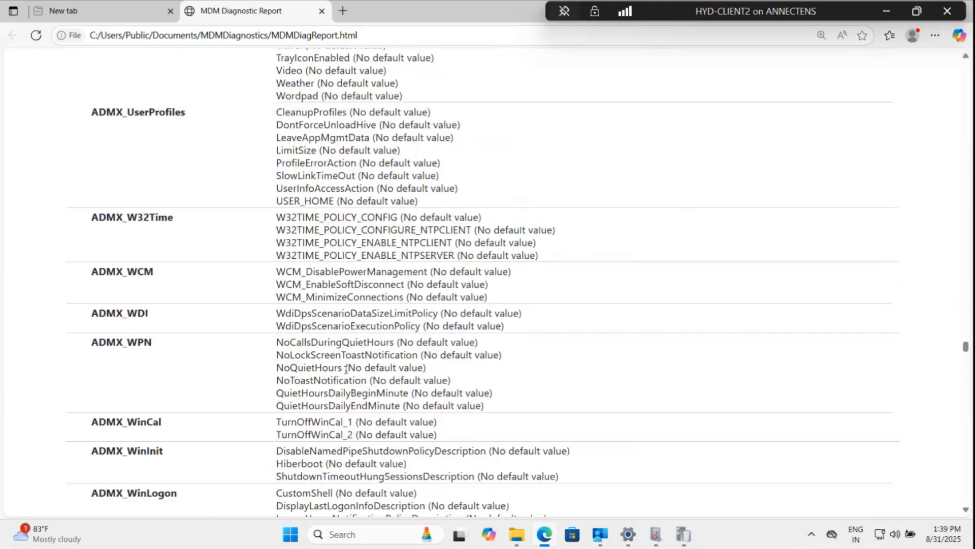
scroll(346, 369, "up", 15)
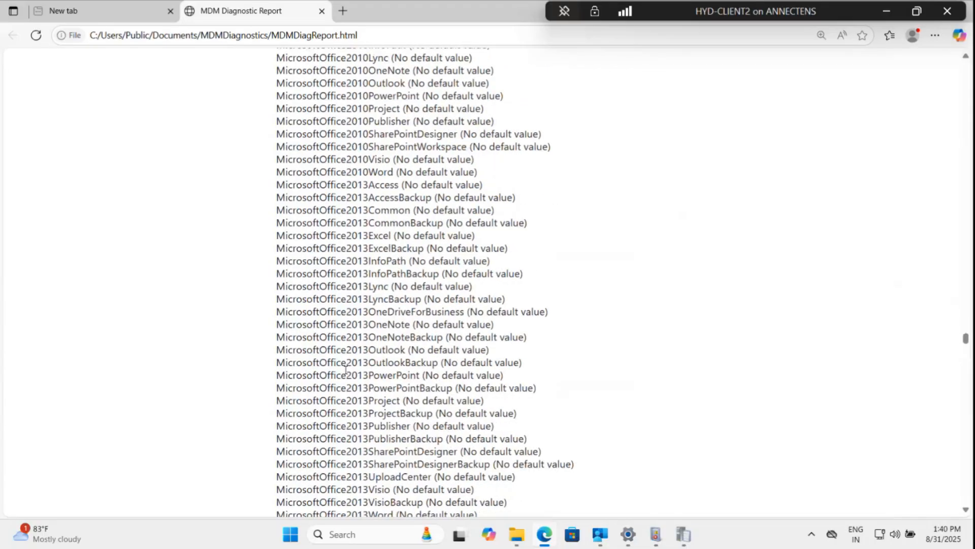
scroll(346, 369, "up", 20)
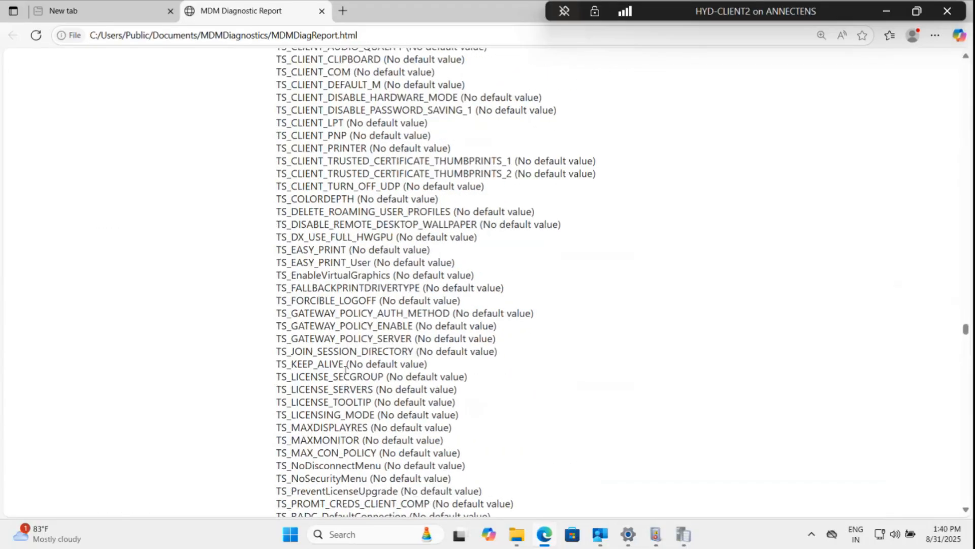
scroll(346, 369, "up", 6)
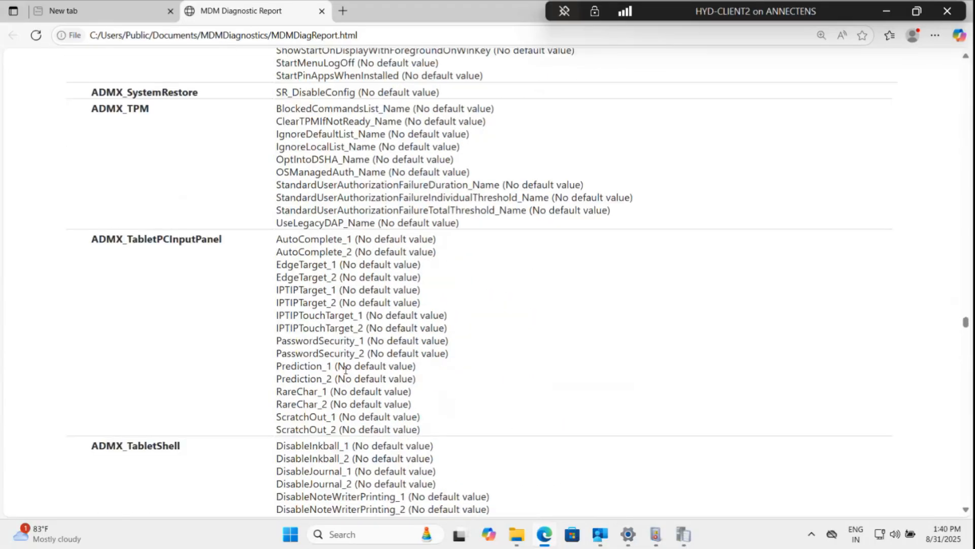
scroll(346, 369, "up", 20)
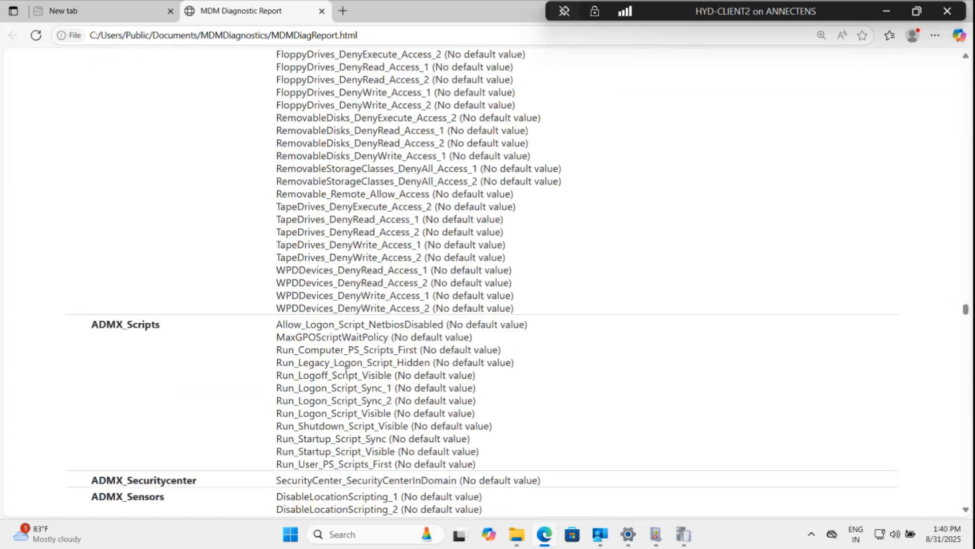
scroll(345, 370, "up", 20)
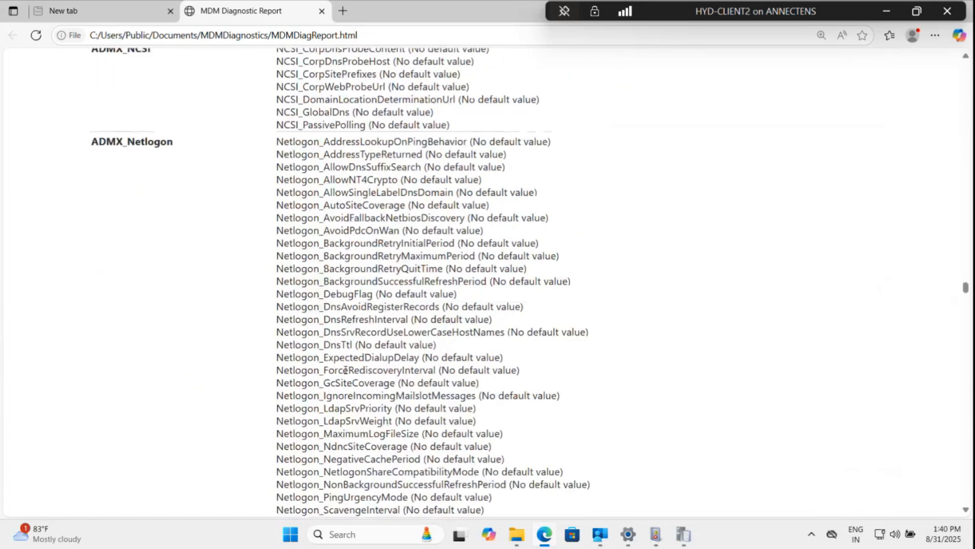
scroll(345, 370, "up", 8)
scroll(346, 369, "up", 20)
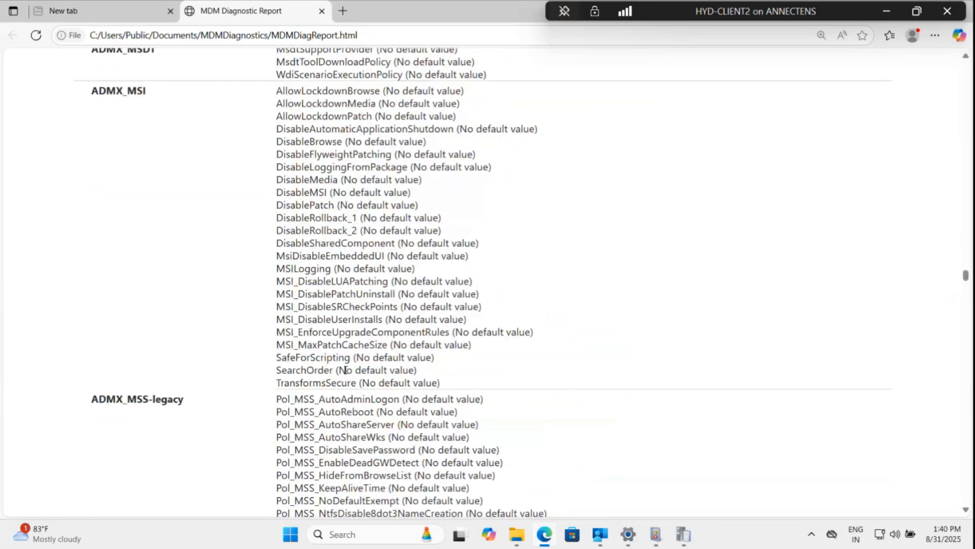
scroll(346, 370, "up", 1)
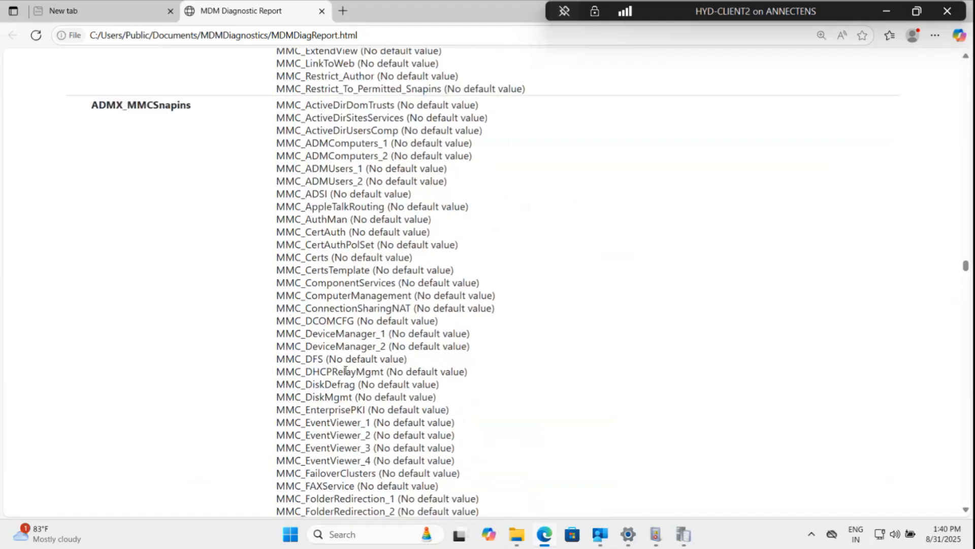
scroll(481, 301, "up", 18)
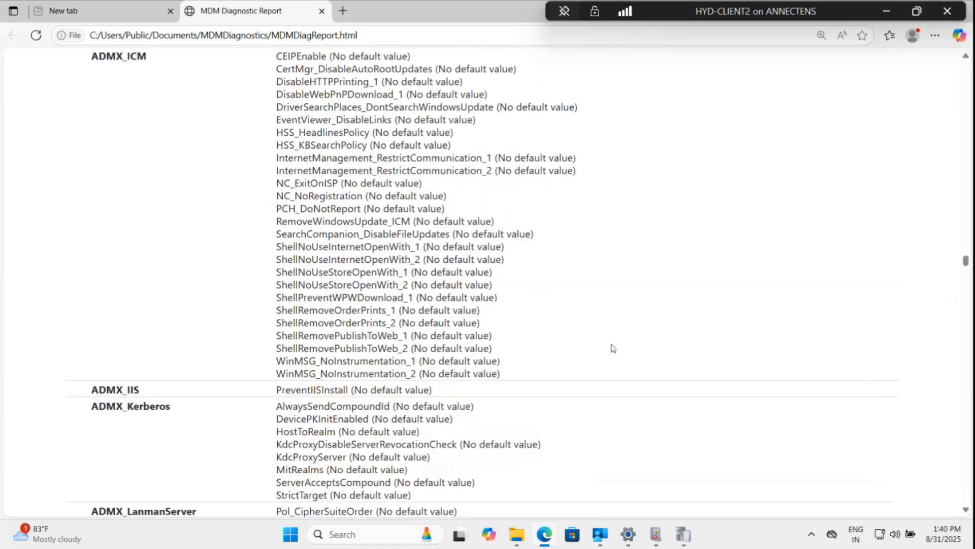
scroll(613, 348, "up", 15)
scroll(612, 348, "up", 18)
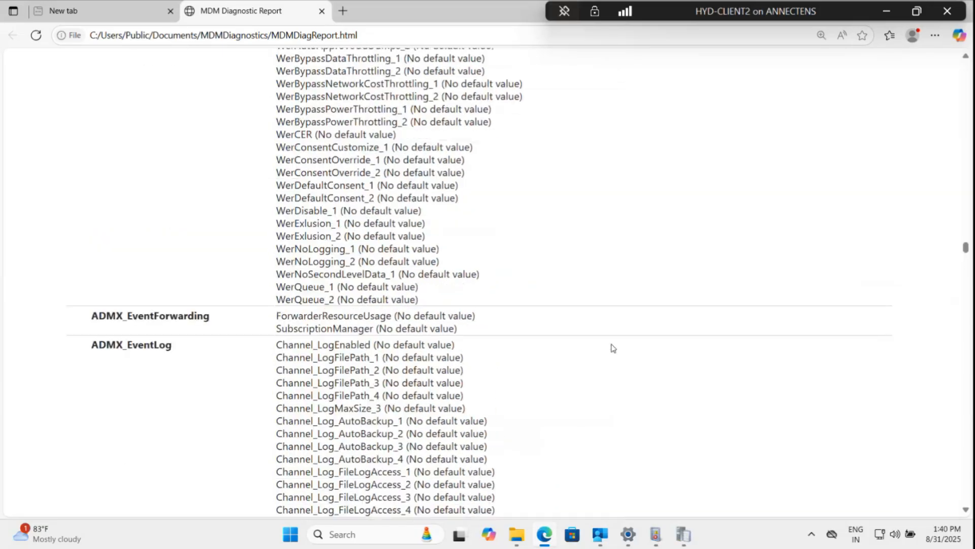
scroll(613, 348, "up", 20)
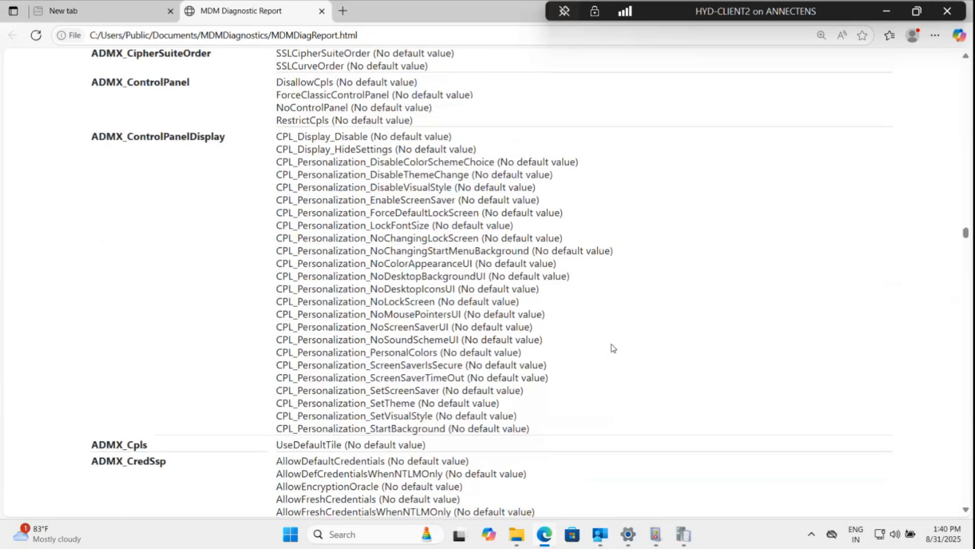
scroll(416, 217, "up", 10)
scroll(416, 218, "up", 13)
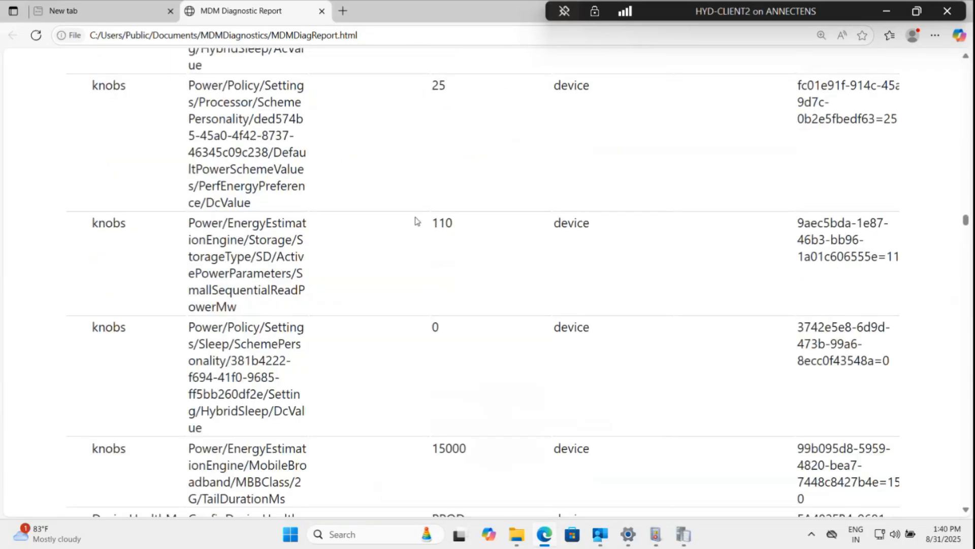
Examine the GPCSEWrapper Policies and Blocked Group Policies sections between the managed and unmanaged policy lists.
scroll(420, 224, "down", 20)
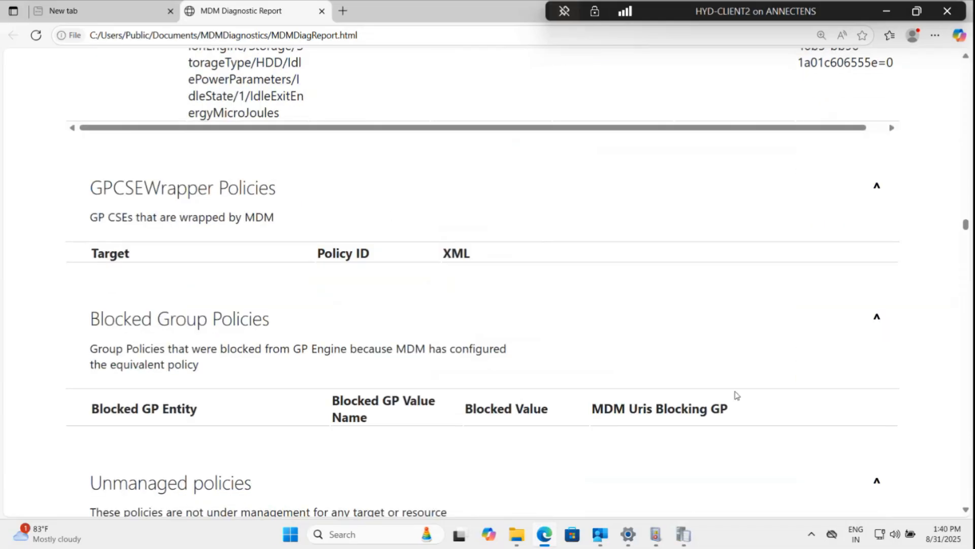
scroll(668, 331, "down", 5)
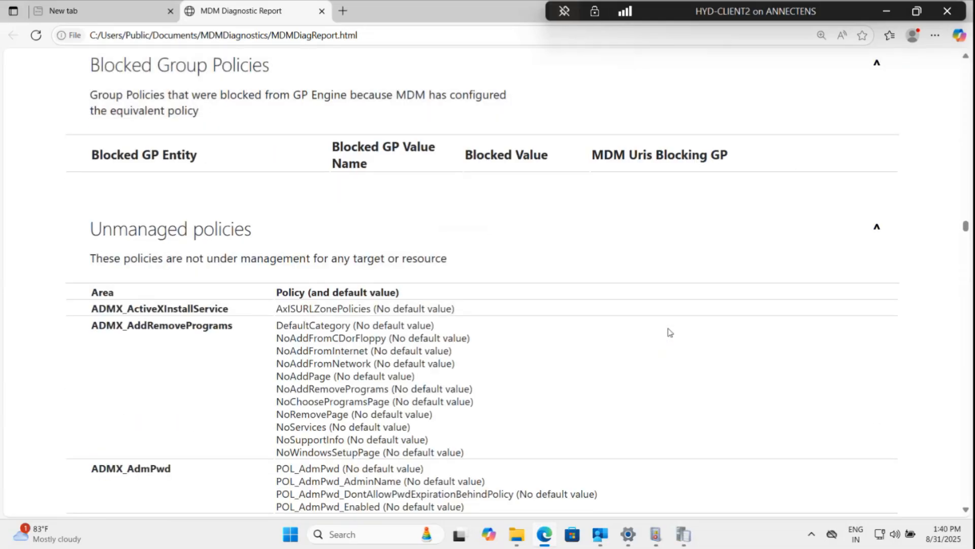
scroll(668, 331, "up", 3)
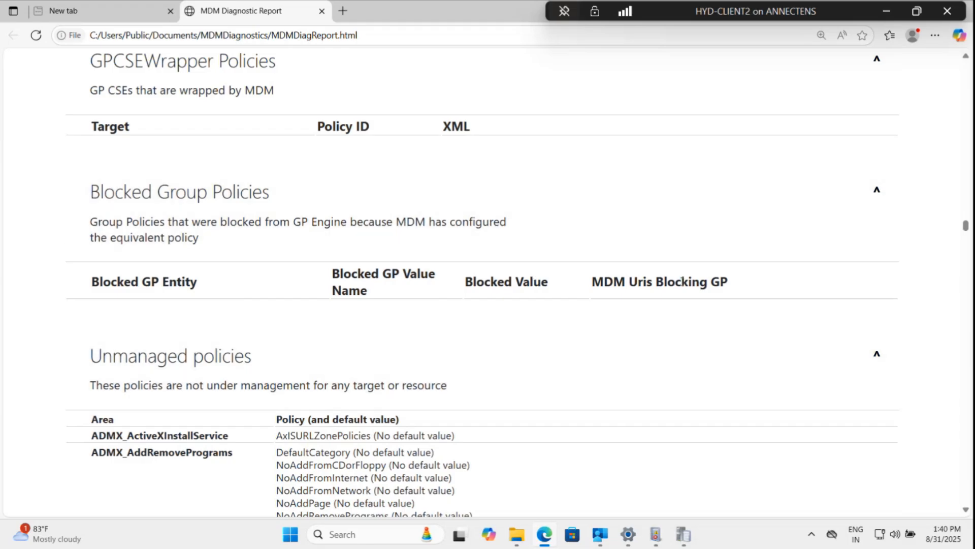
scroll(428, 301, "up", 2)
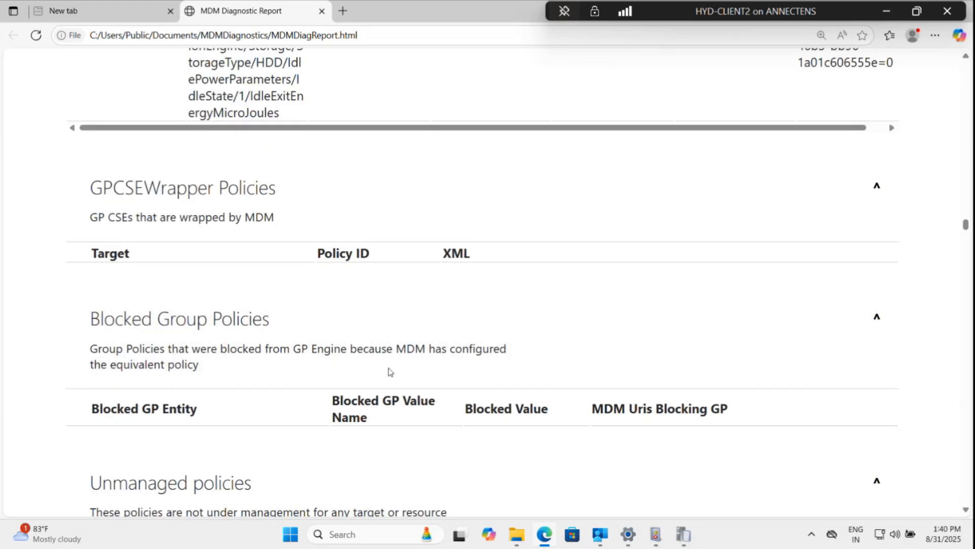
scroll(390, 371, "up", 8)
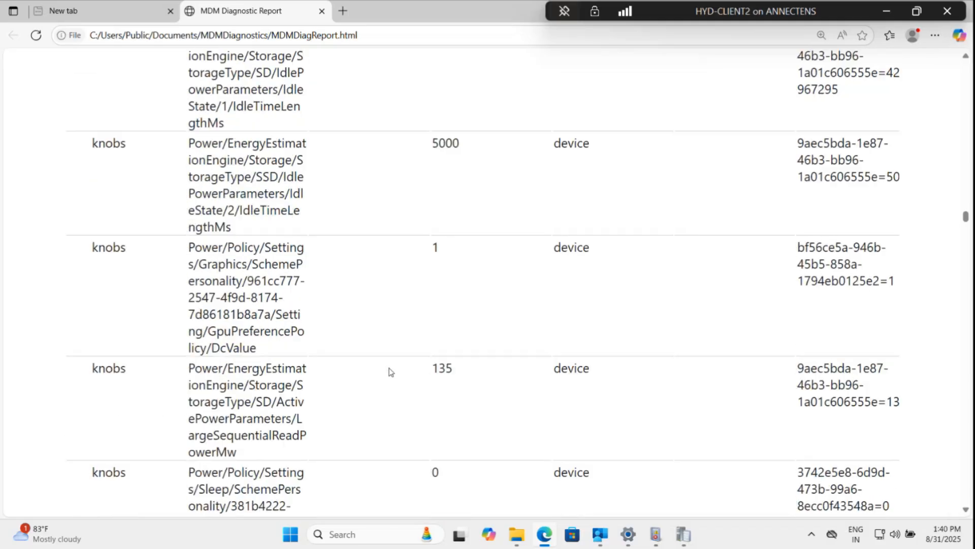
scroll(389, 372, "up", 10)
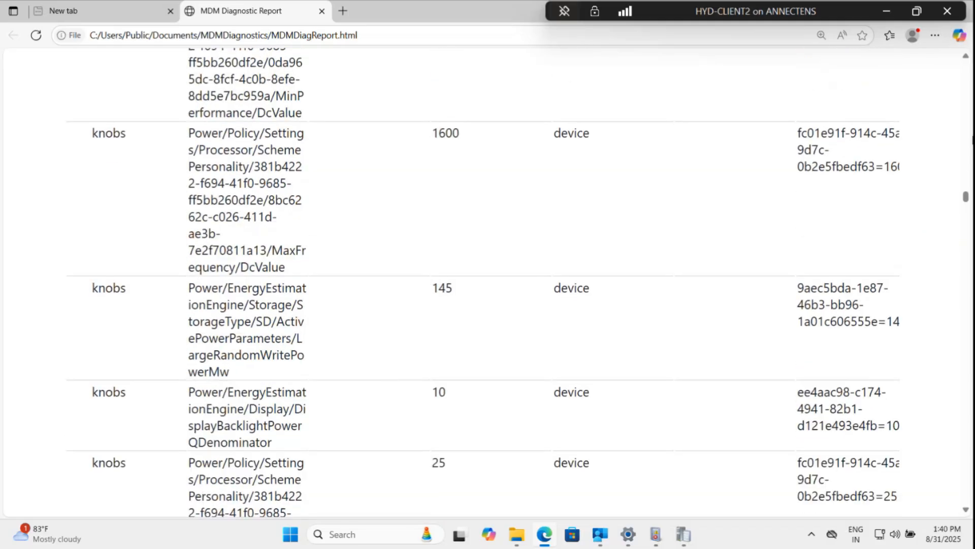
Return to the start of the report and review the Device Info, Connection Info and Device Management Account sections.
left_click_drag(967, 192, 967, 61)
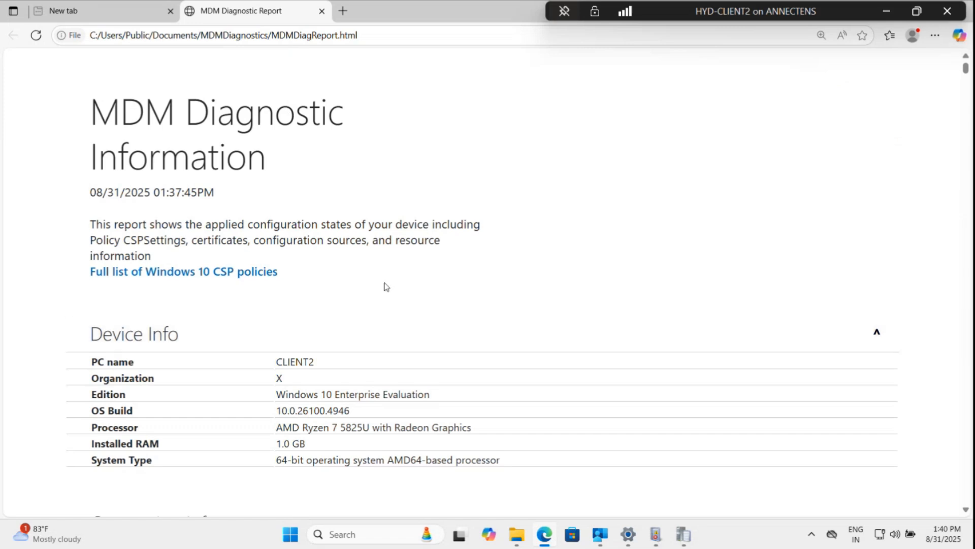
scroll(2, 334, "down", 3)
scroll(1, 327, "down", 8)
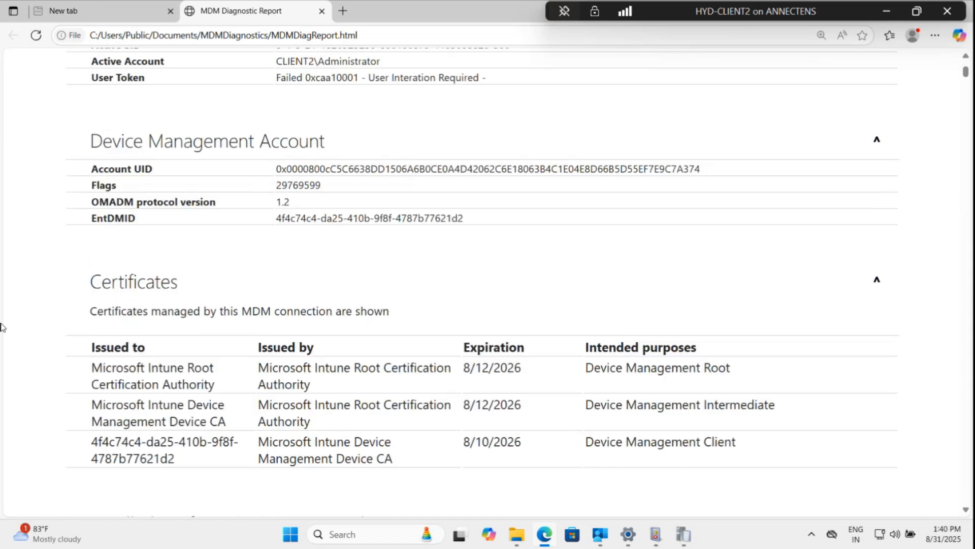
scroll(1, 327, "up", 2)
scroll(1, 327, "down", 20)
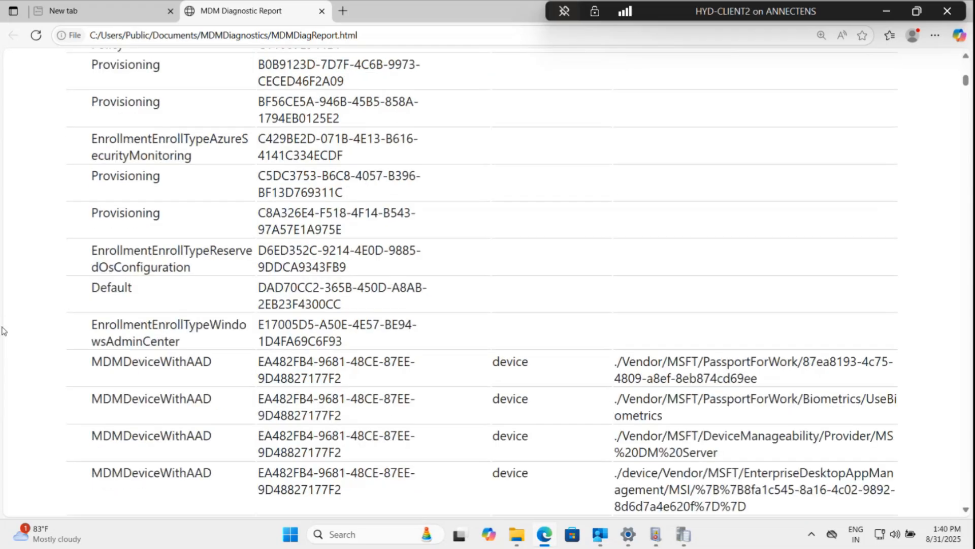
scroll(1, 330, "down", 14)
scroll(4, 332, "up", 5)
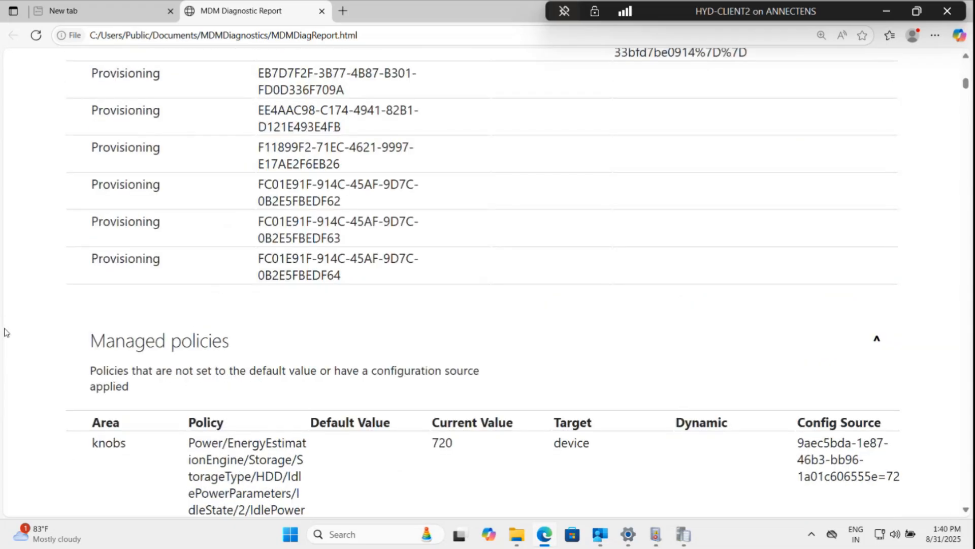
scroll(6, 333, "up", 20)
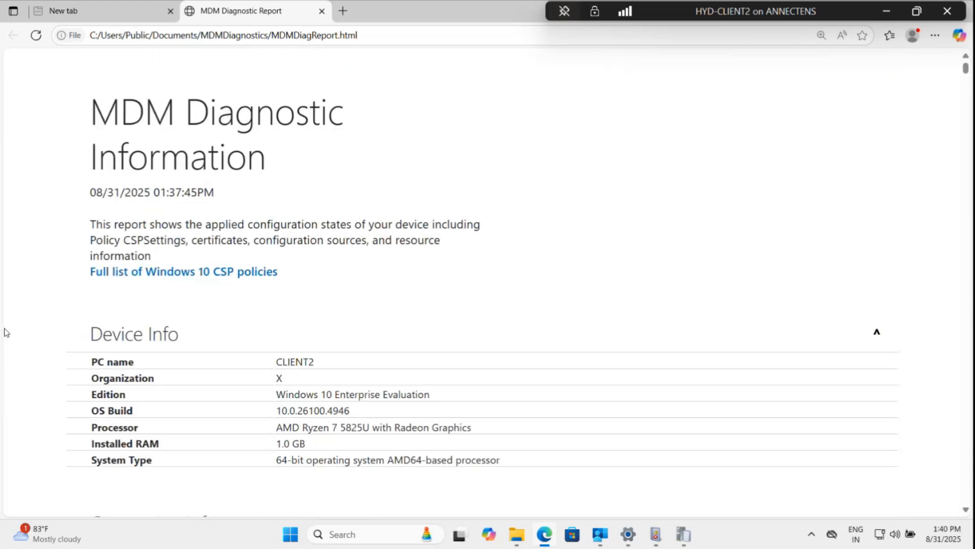
scroll(6, 333, "down", 20)
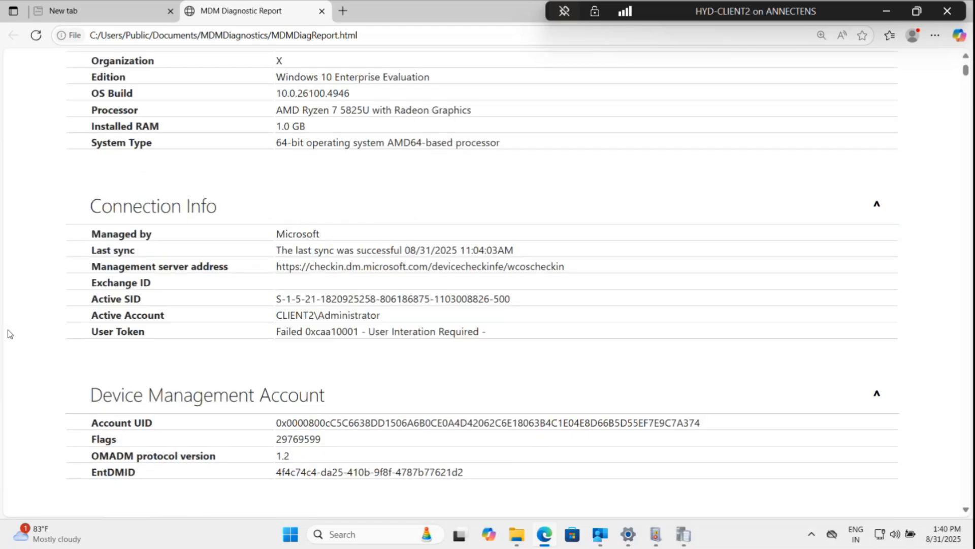
Skim the Managed policies entries, return to the top of the report, and restore the virtual machine window.
scroll(49, 355, "down", 20)
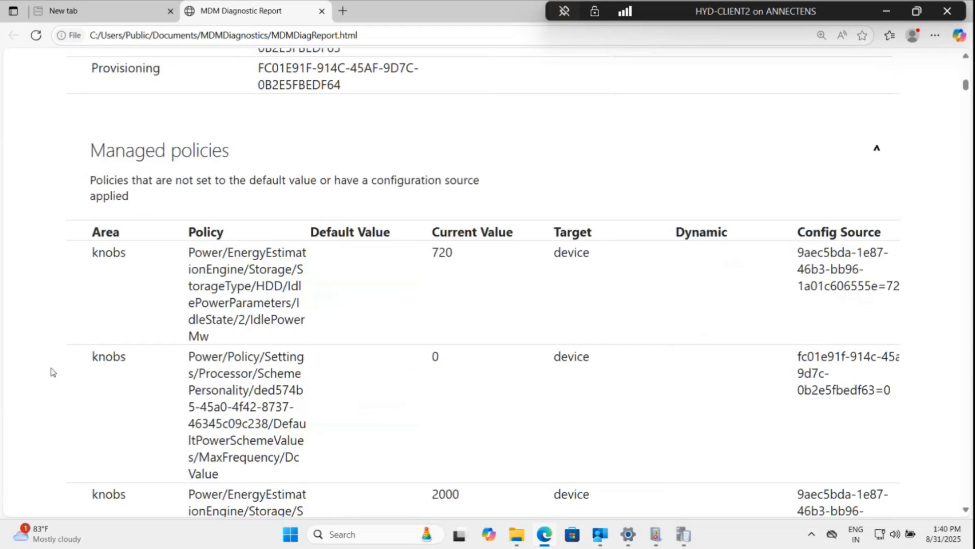
scroll(55, 372, "down", 10)
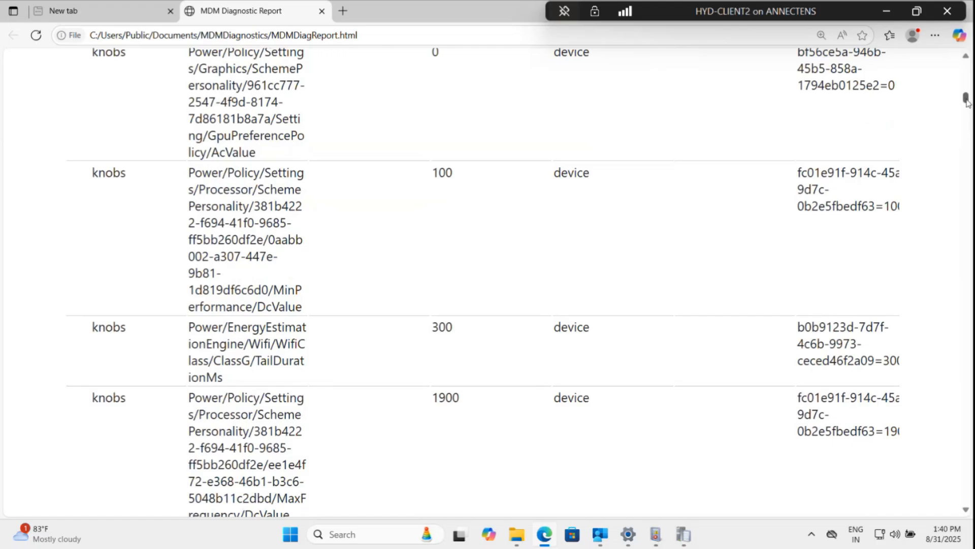
left_click_drag(968, 100, 968, 68)
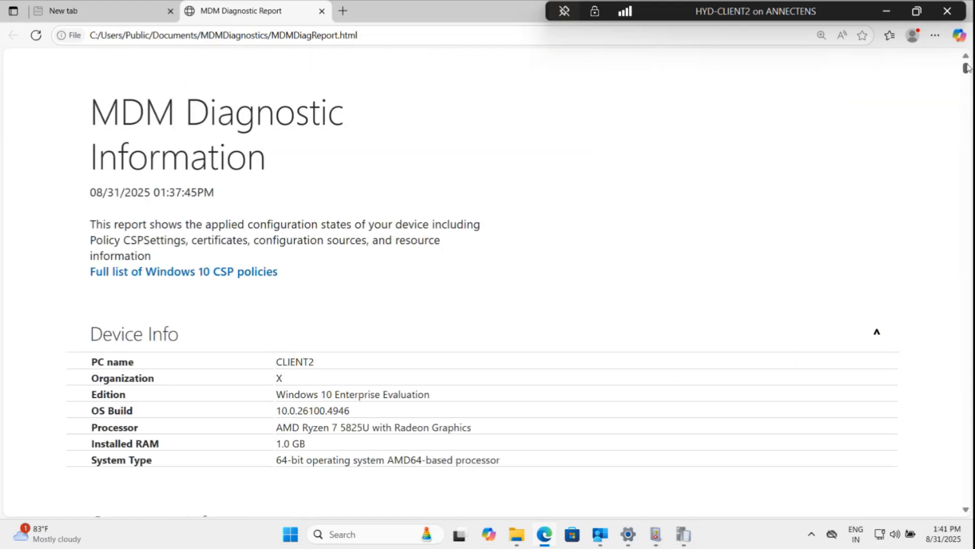
left_click(888, 13)
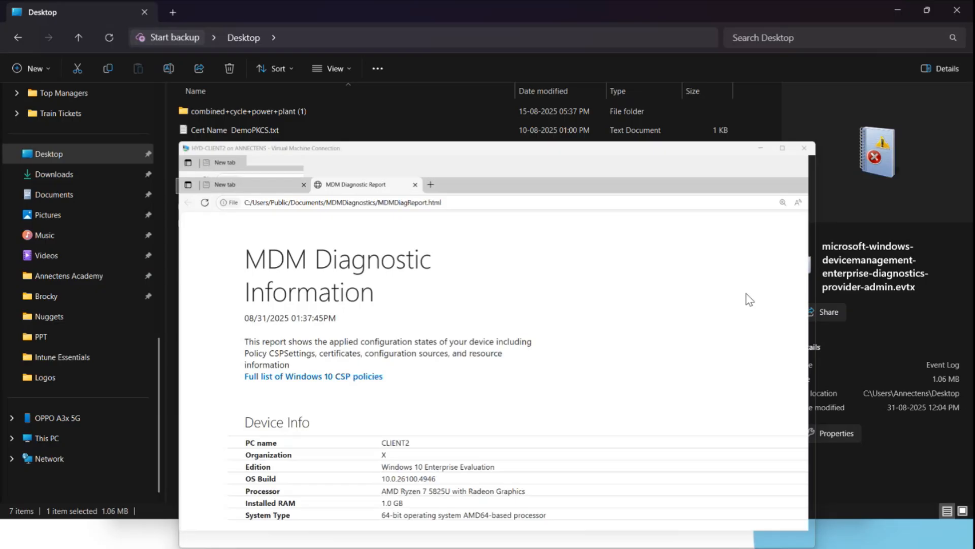
left_click(461, 421)
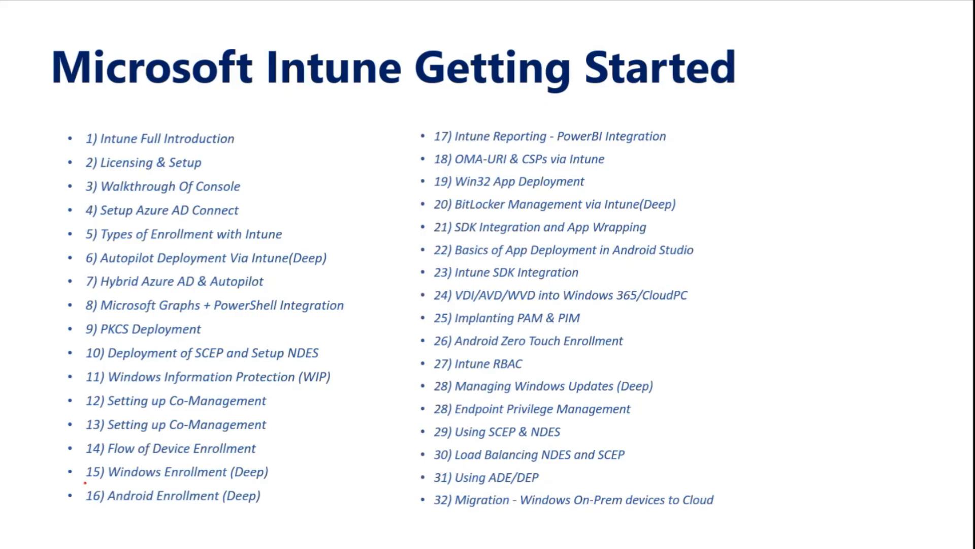
mouse_move(78, 464)
left_mouse_down()
mouse_move(122, 491)
mouse_move(284, 506)
left_mouse_up()
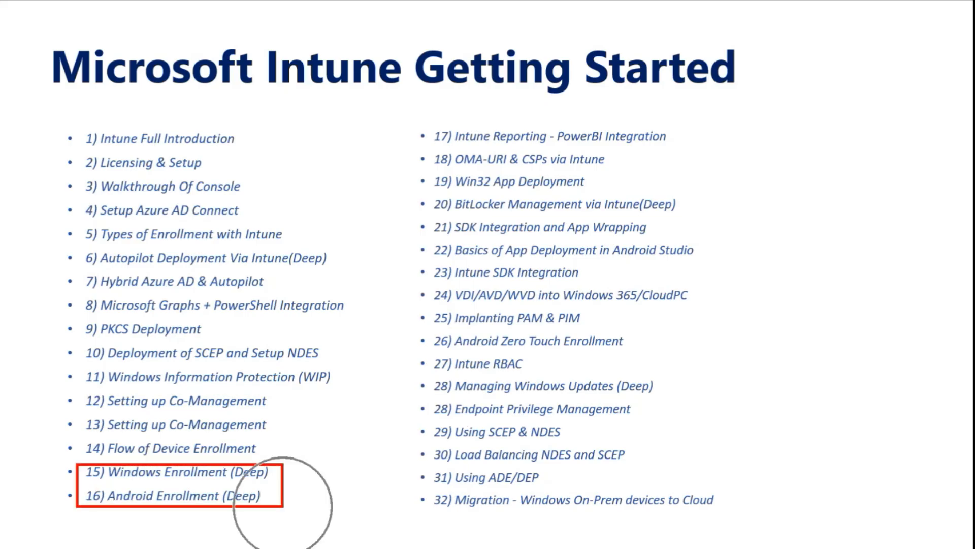